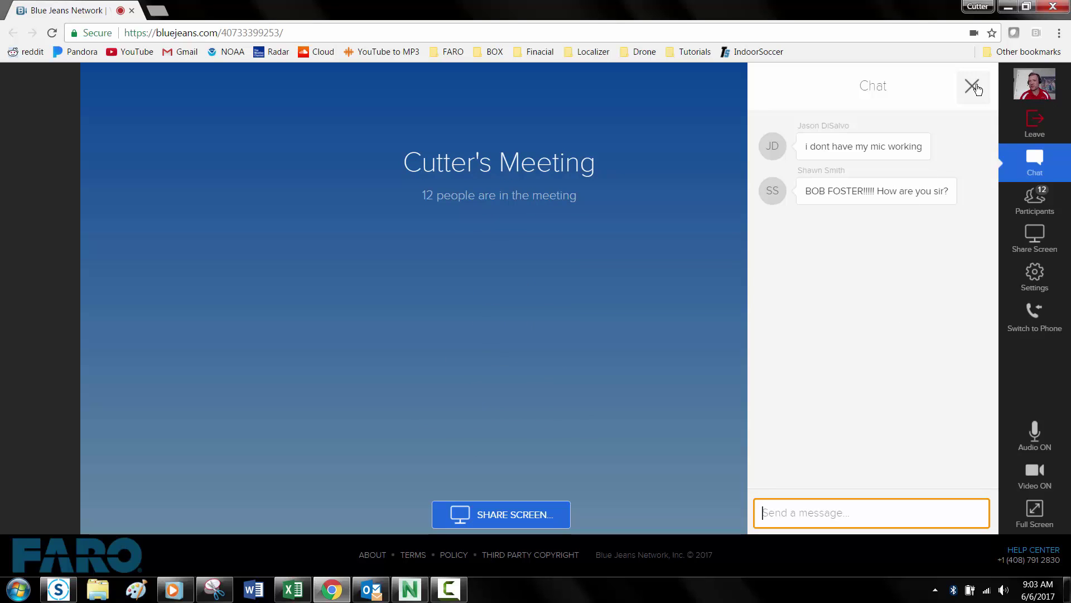
- Close the meeting chat and share the entire screen with the participants
click(972, 85)
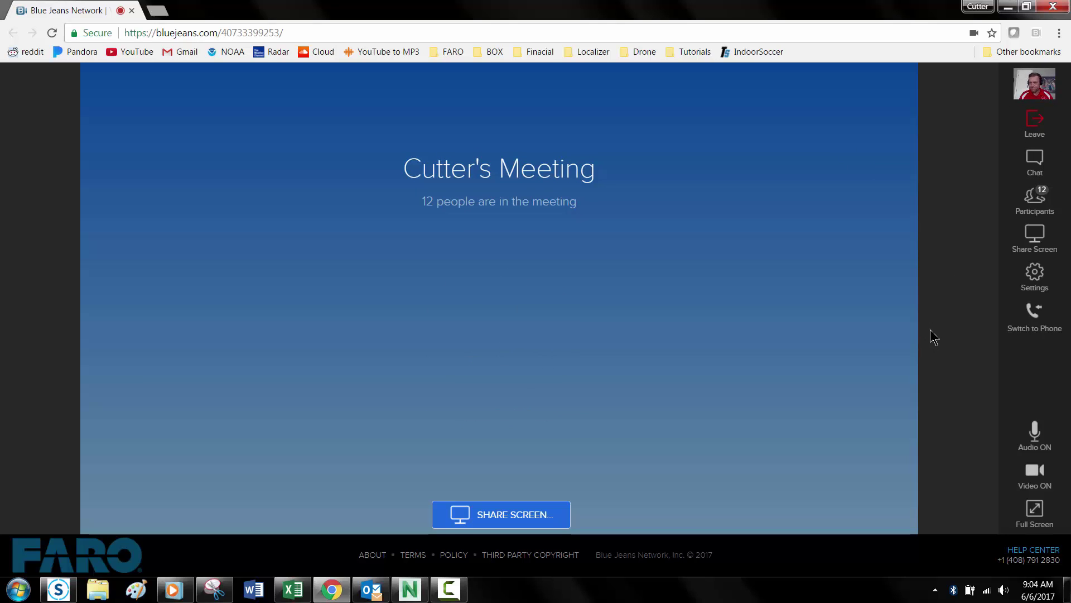
click(539, 513)
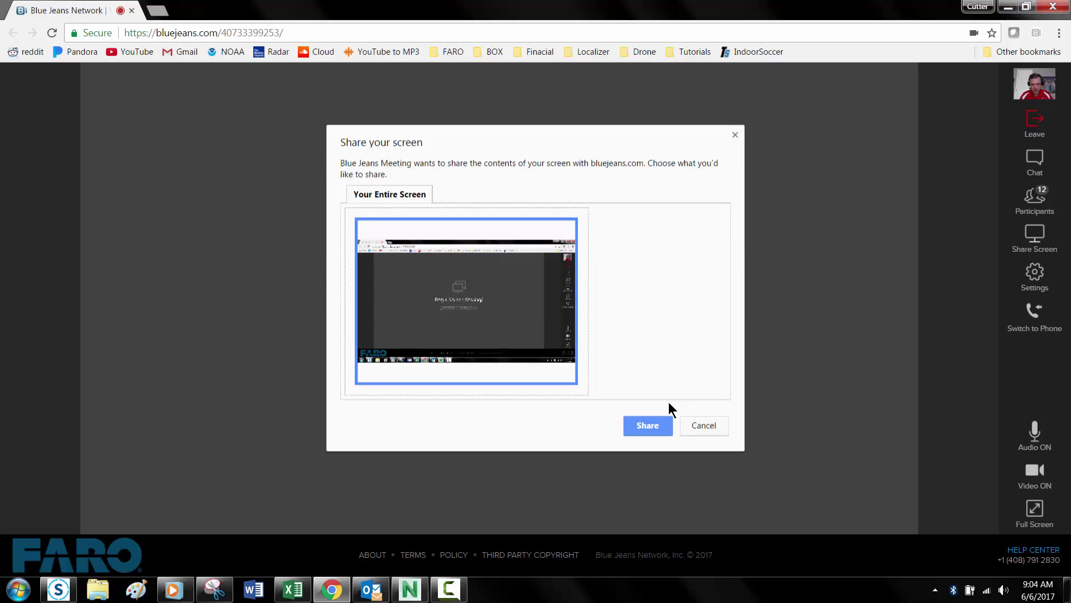
click(648, 426)
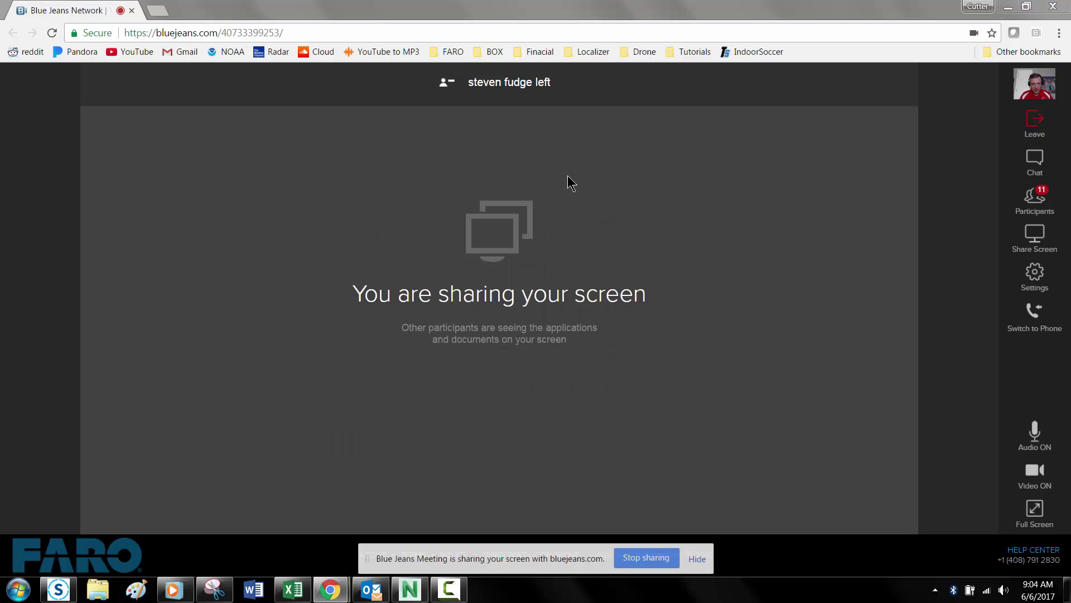
mouse_move(604, 477)
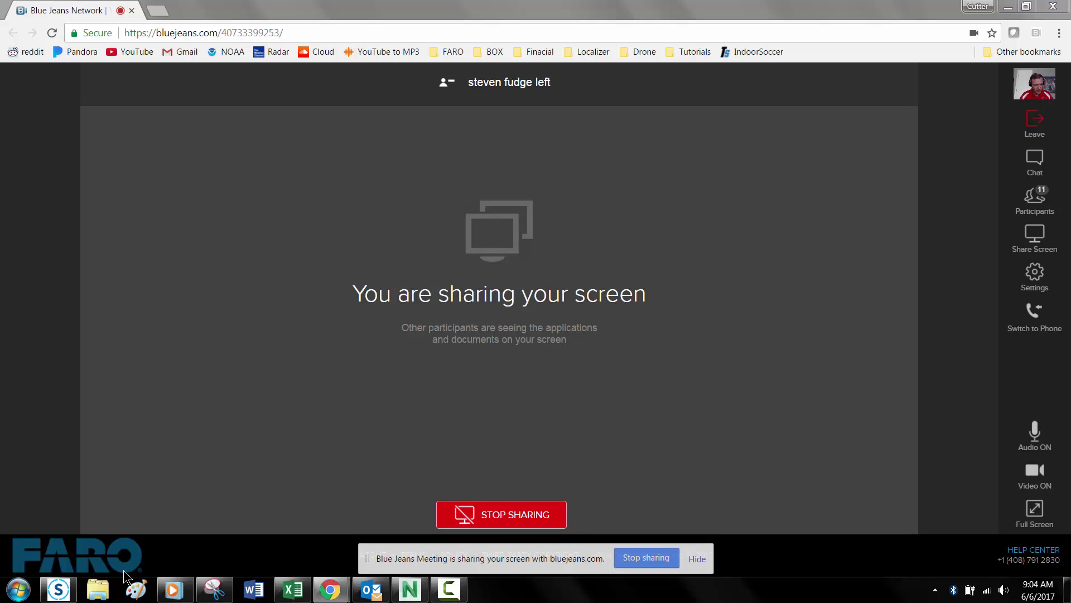
- Switch to SCENE and activate the ADA_Context viewpoint, followed by the ADA_View viewpoint
click(58, 589)
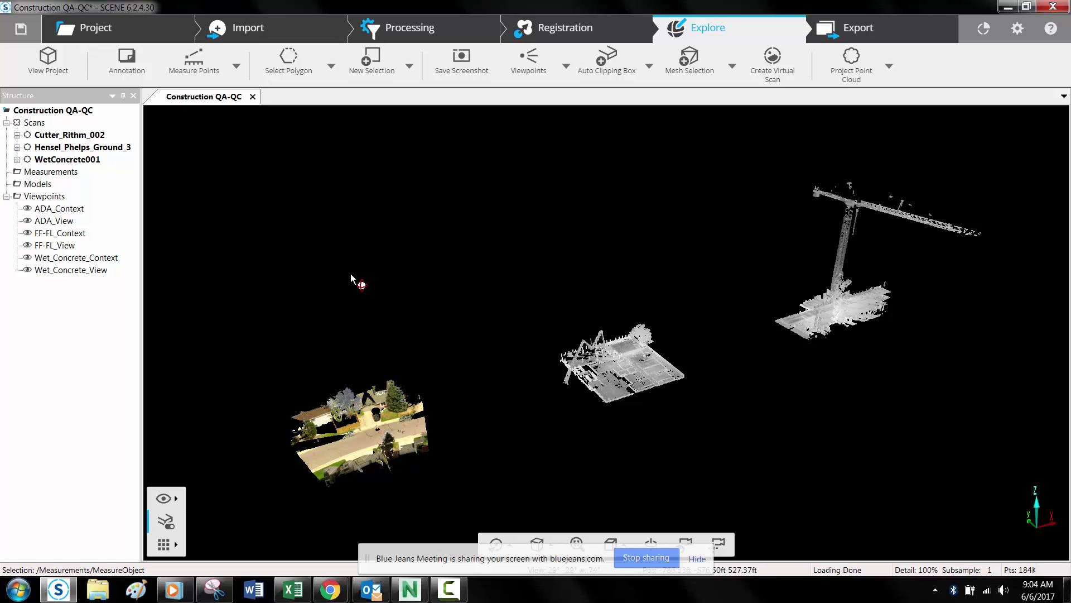
mouse_move(250, 329)
mouse_down()
mouse_move(283, 332)
mouse_move(257, 328)
mouse_up()
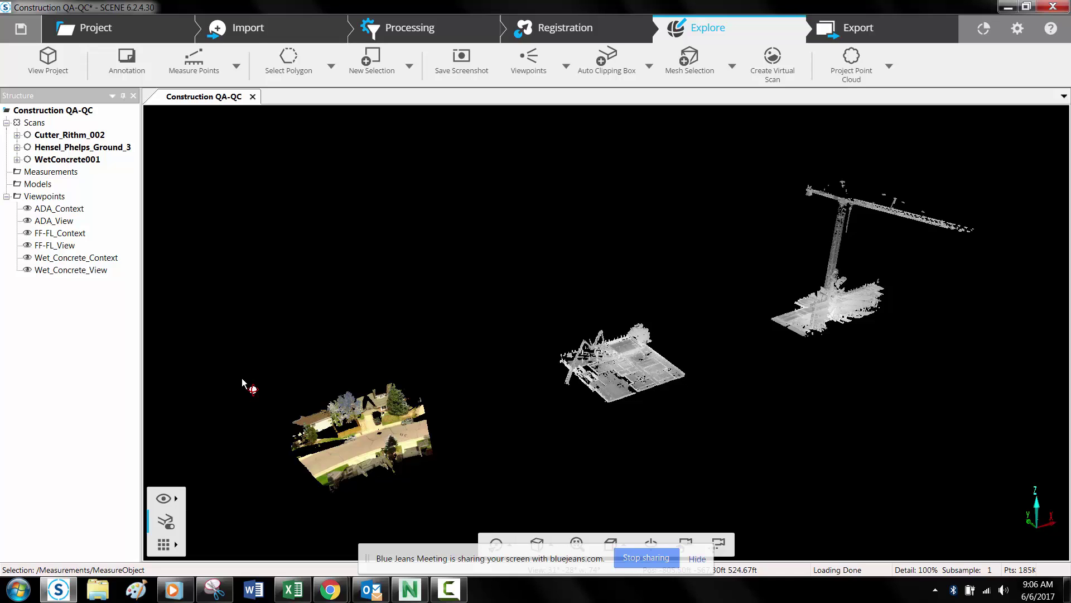
right_click(58, 209)
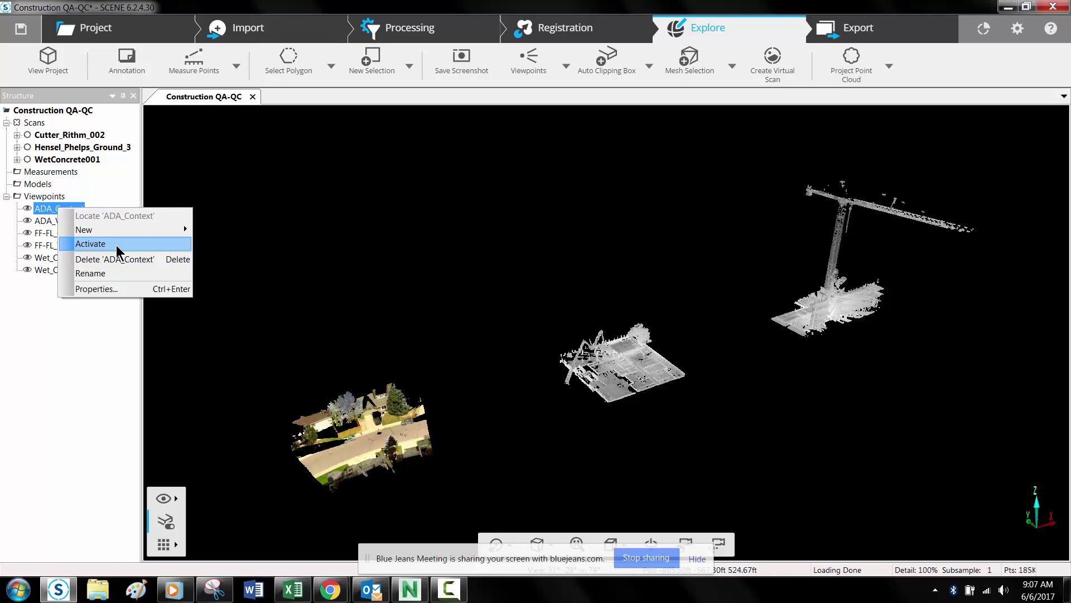
click(46, 211)
right_click(45, 211)
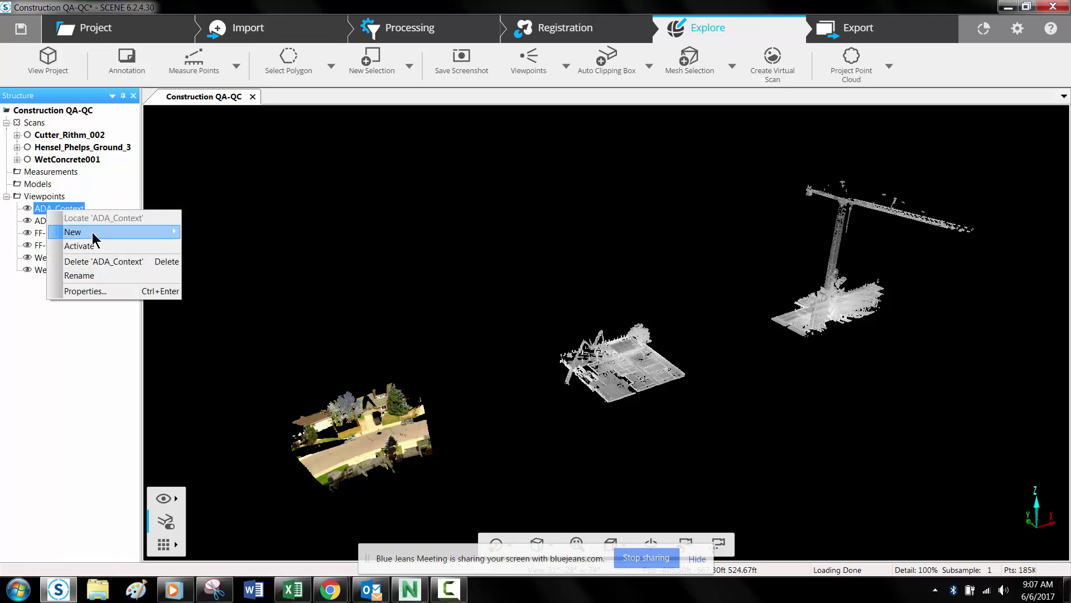
click(90, 243)
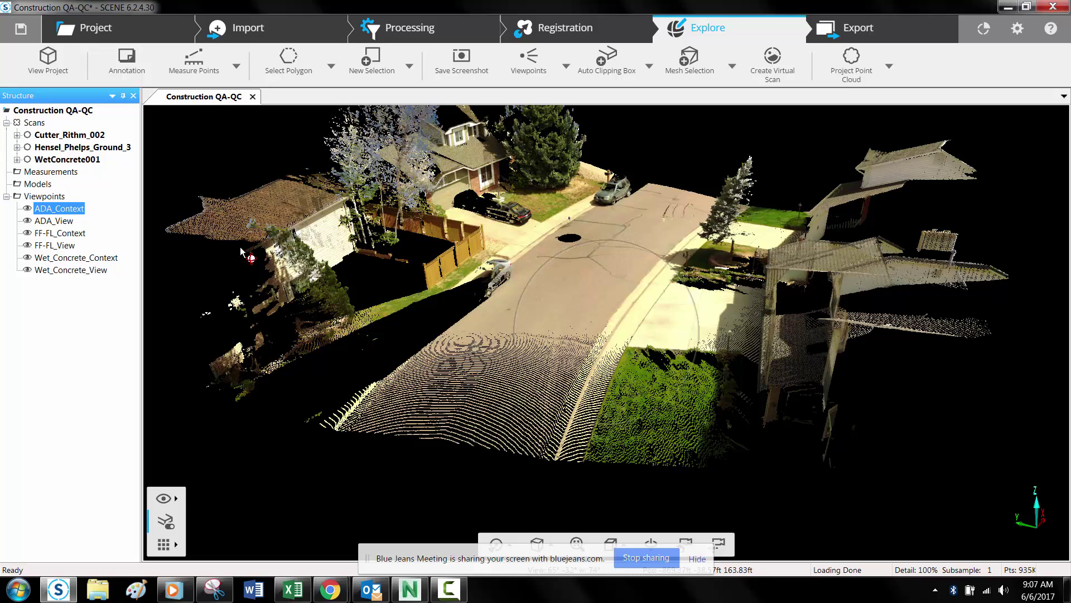
right_click(63, 222)
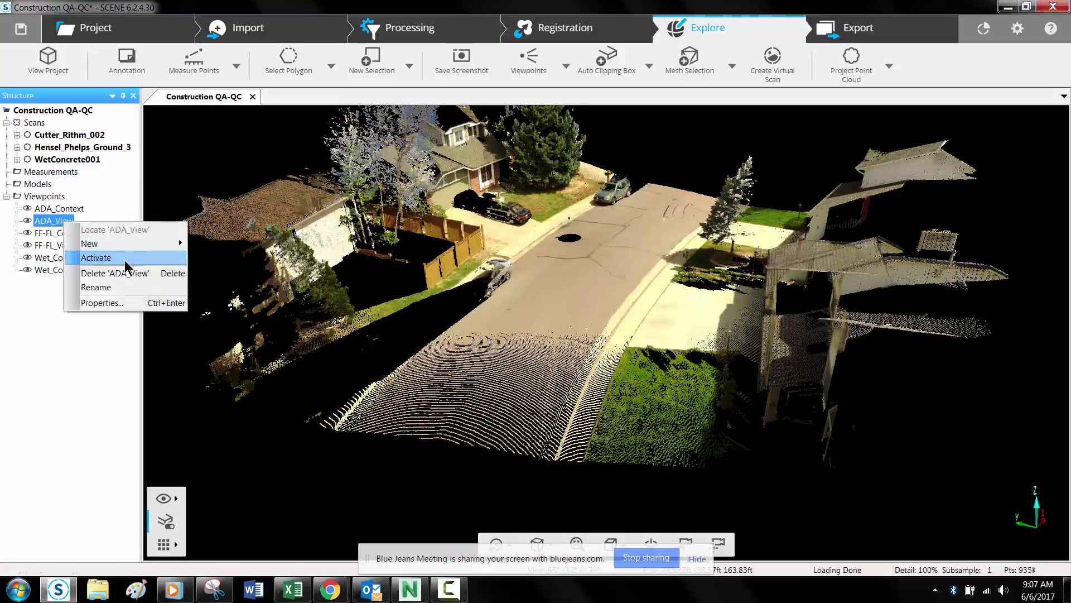
click(125, 261)
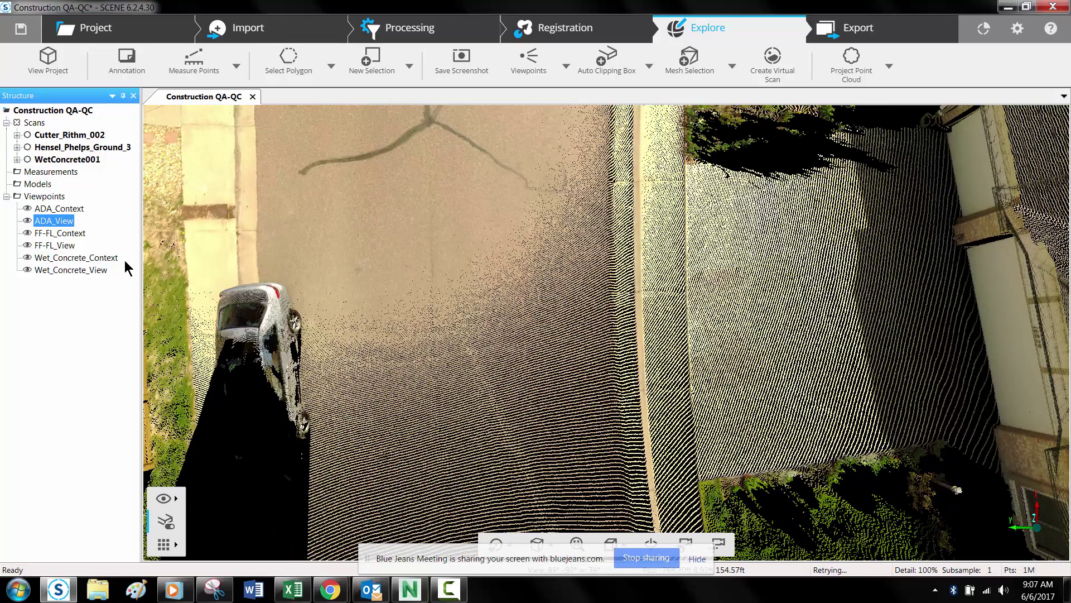
- Enable the Inspector app in the SCENE apps
click(984, 32)
click(984, 32)
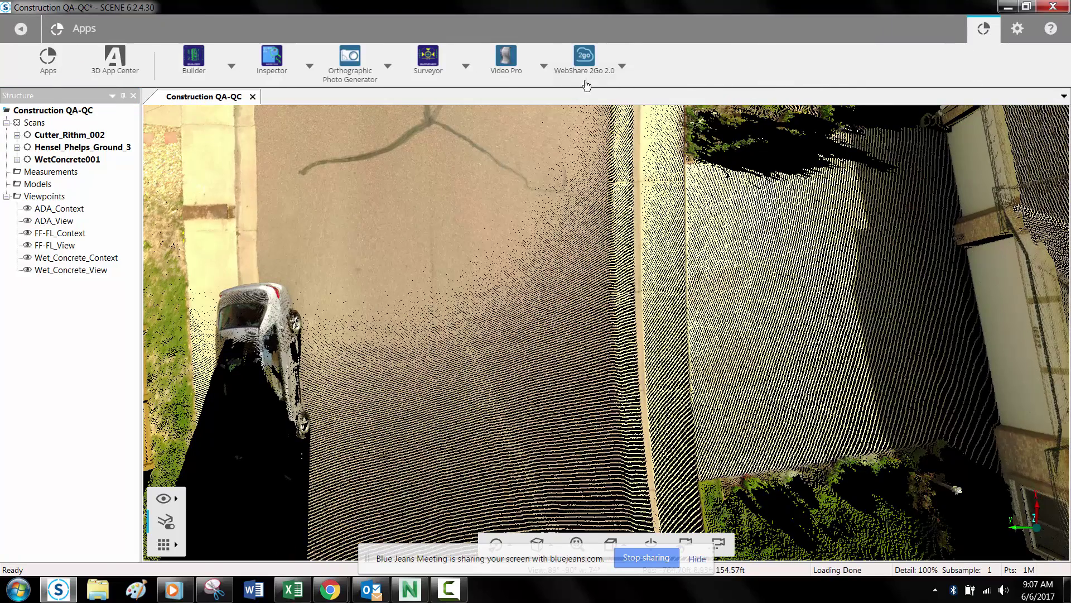
click(299, 68)
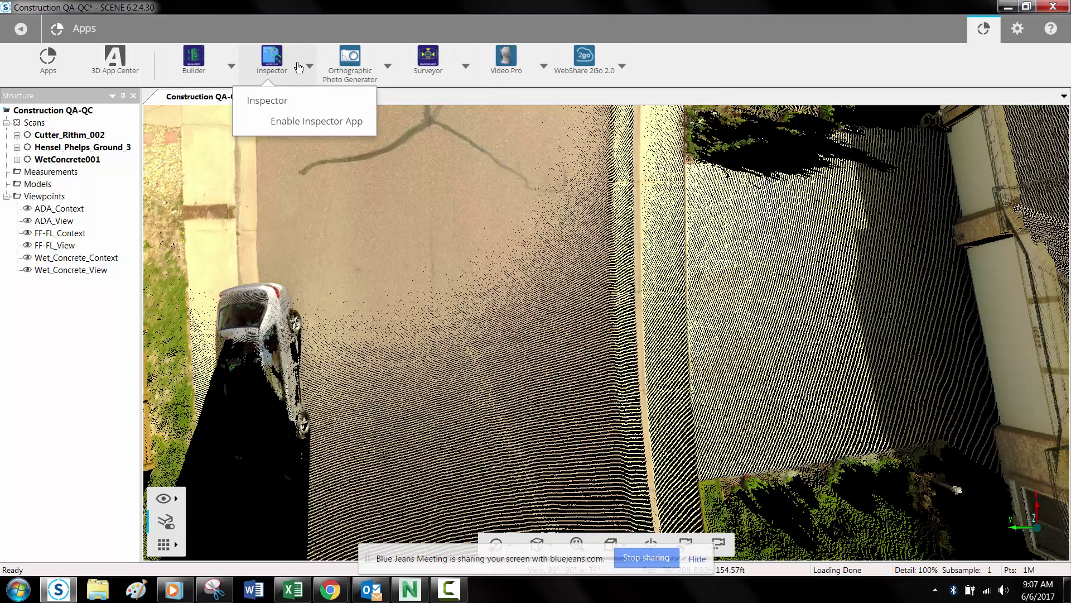
click(298, 120)
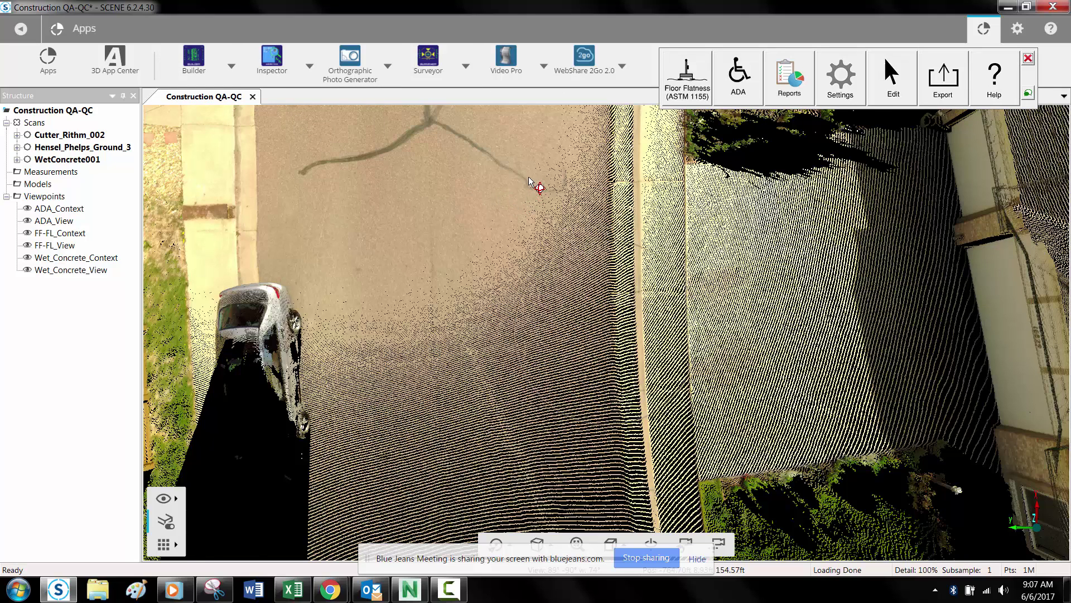
- Review the General, ADA Ramps and FF/FL settings in the Inspector options and accept them
click(748, 81)
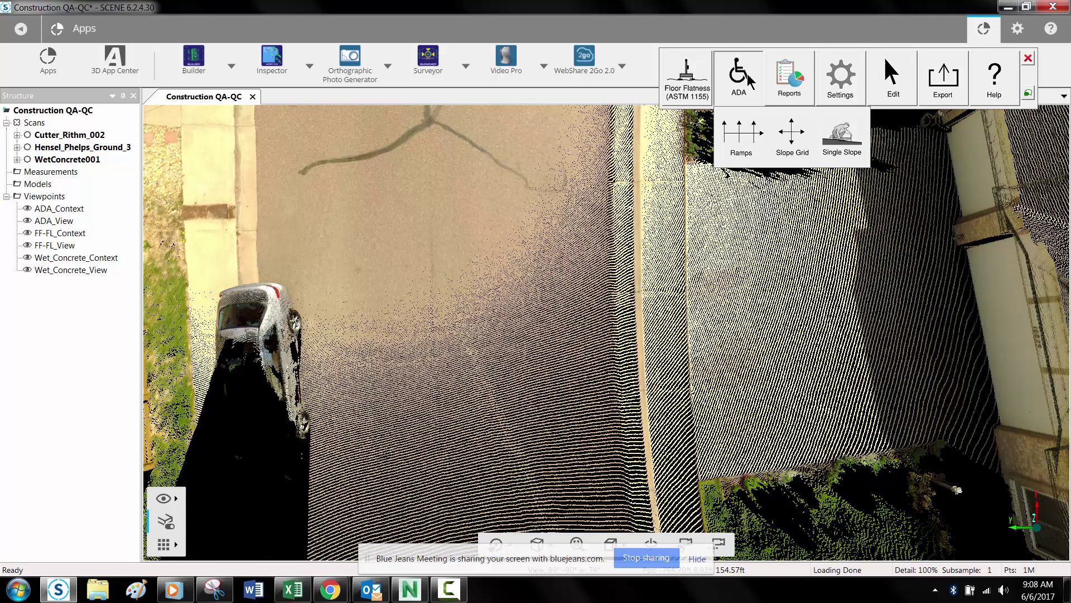
click(844, 92)
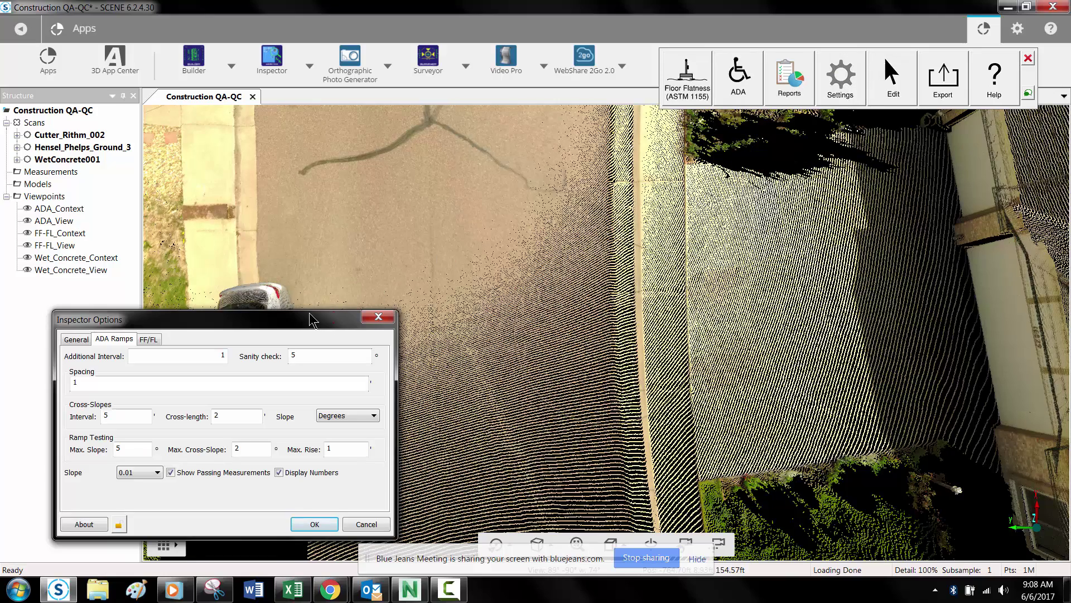
drag(300, 326, 635, 133)
click(412, 146)
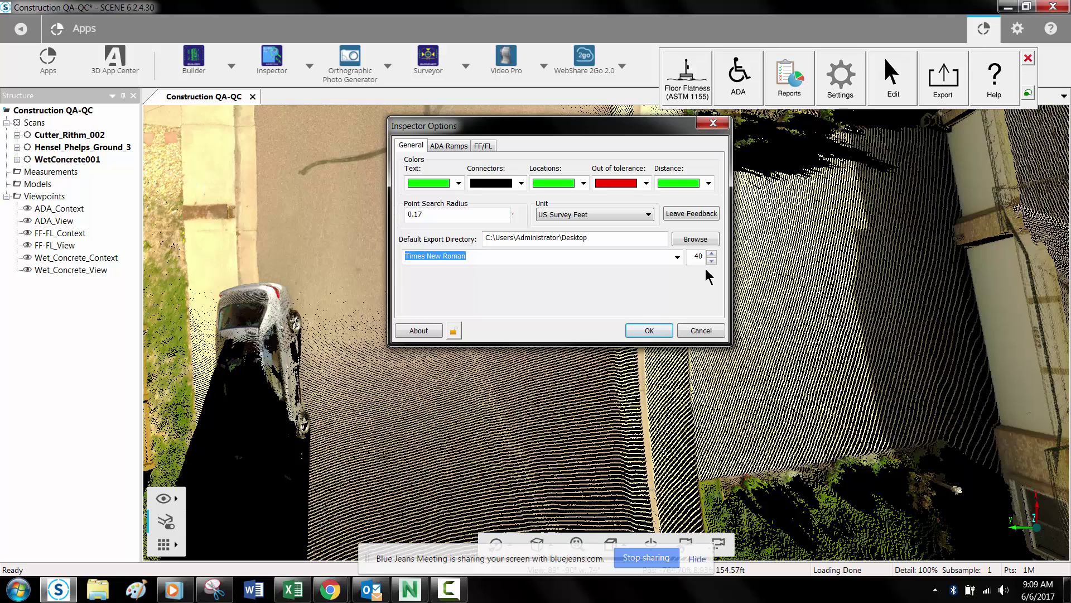
click(448, 146)
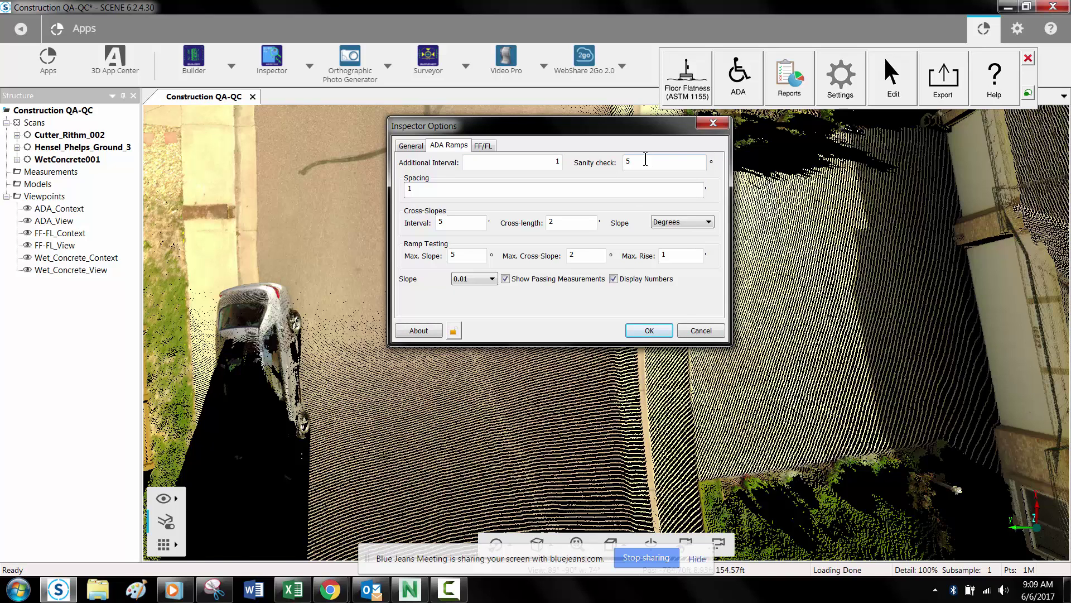
text(5)
click(481, 148)
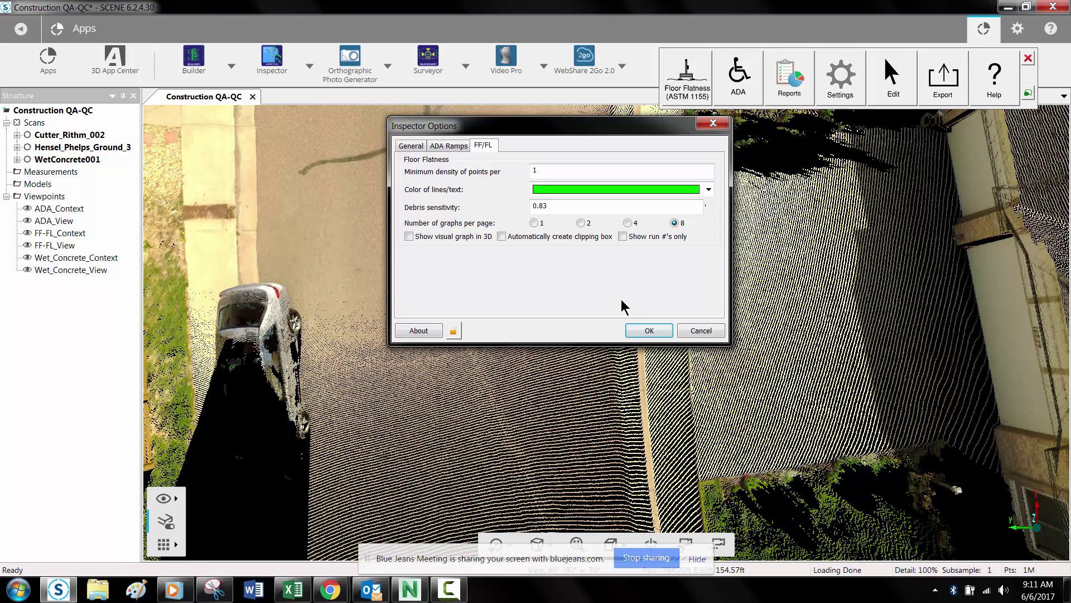
click(649, 330)
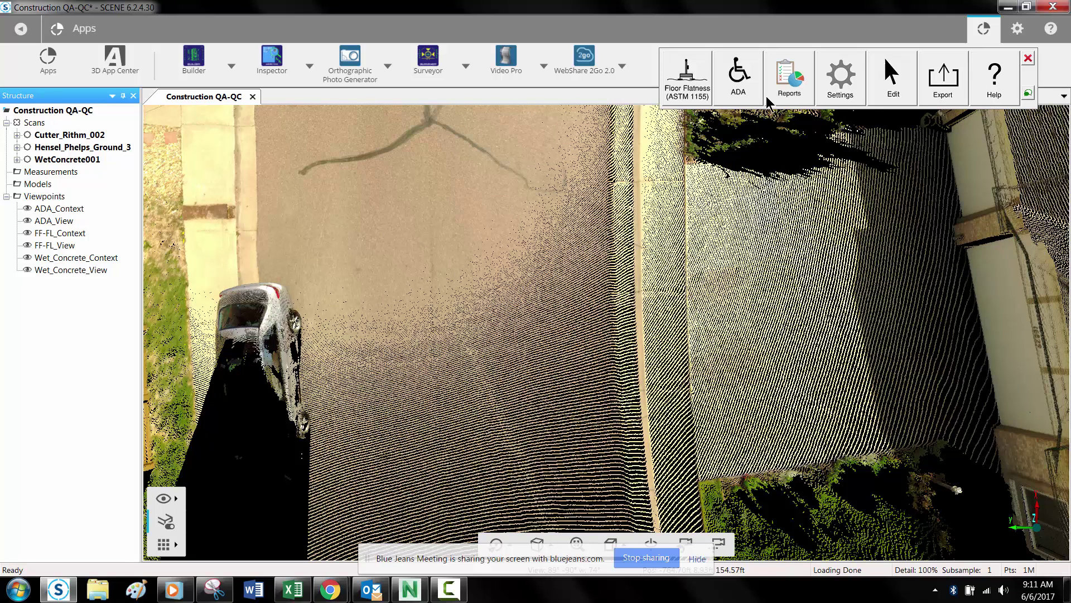
- Measure two single slopes lengthwise along the driveway, each running from the garage side toward the street
click(750, 98)
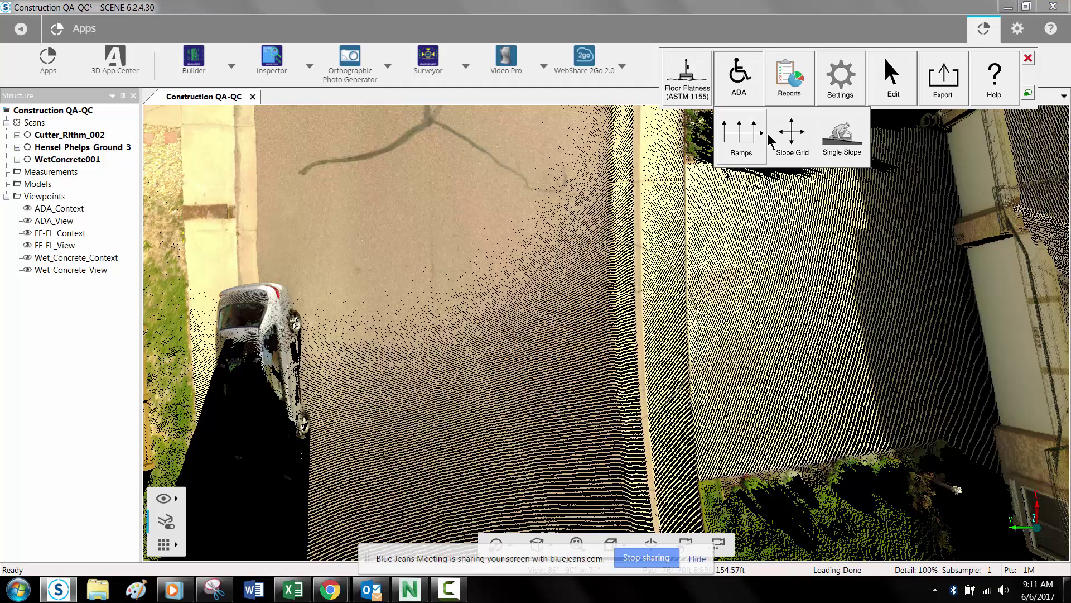
click(847, 154)
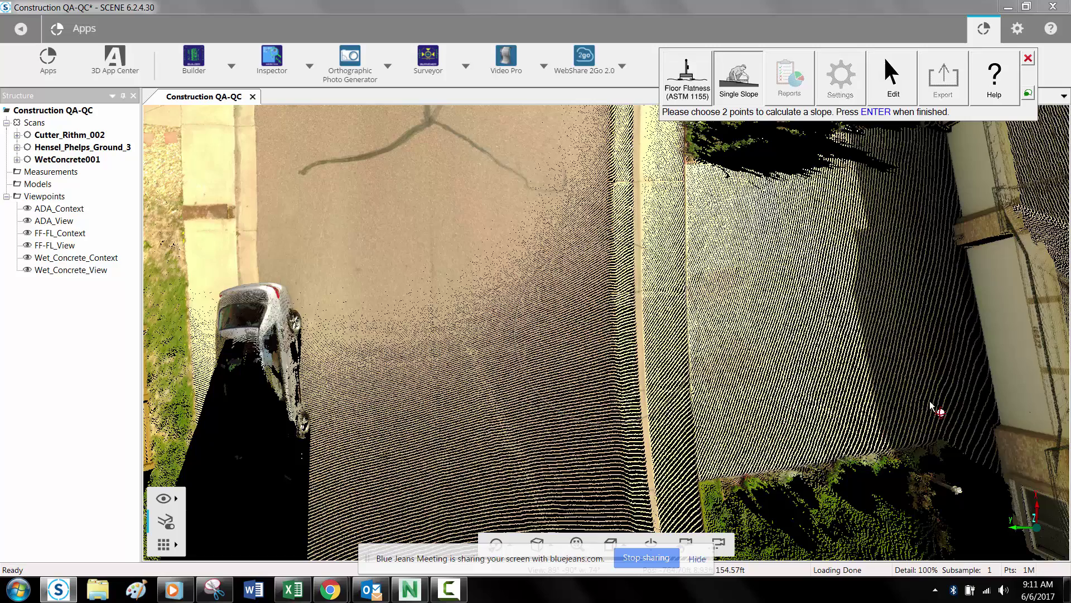
click(951, 400)
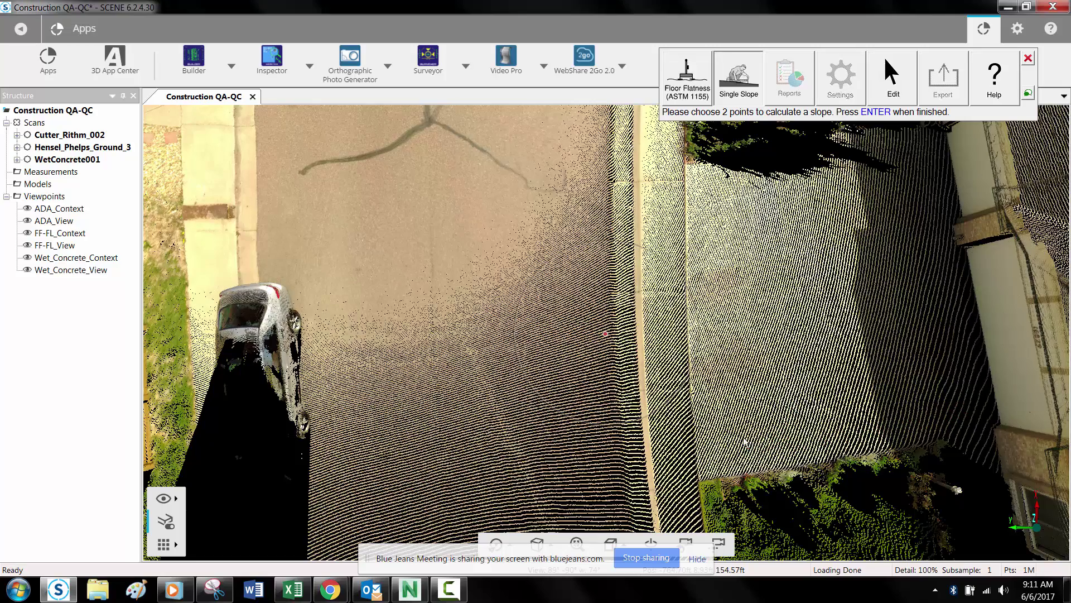
click(740, 435)
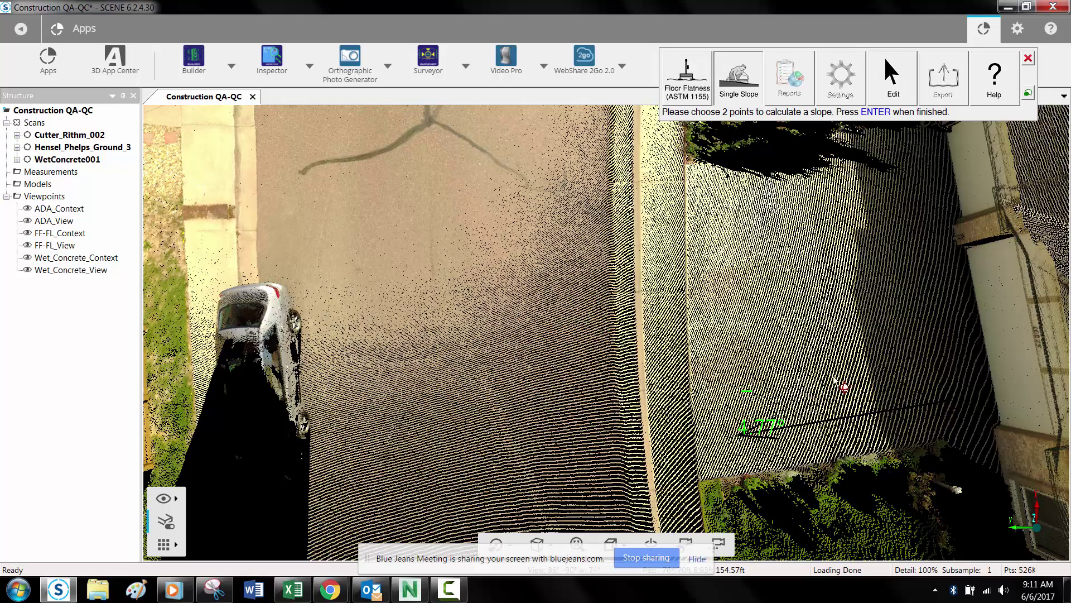
click(940, 363)
key(Return)
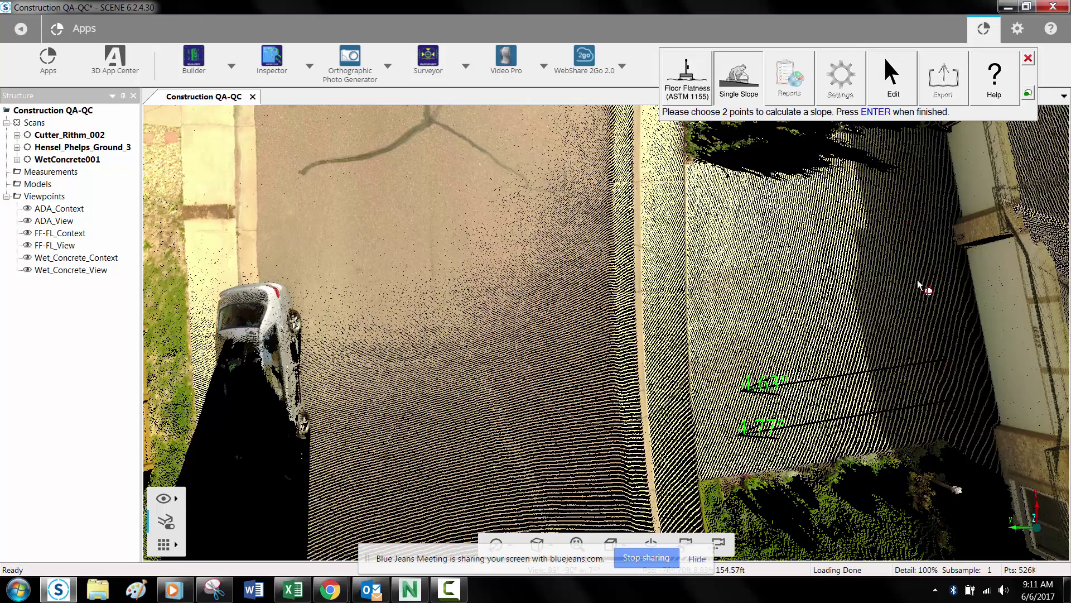
- Measure two single slopes across the driveway's width, one close to the garage and one near mid-driveway
click(928, 328)
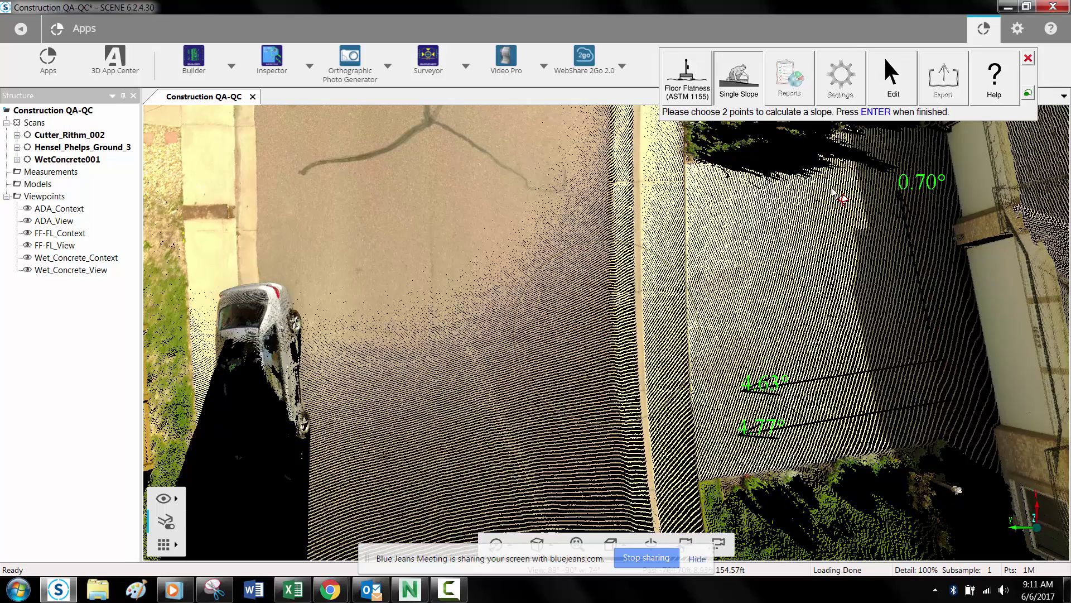
drag(858, 334, 849, 279)
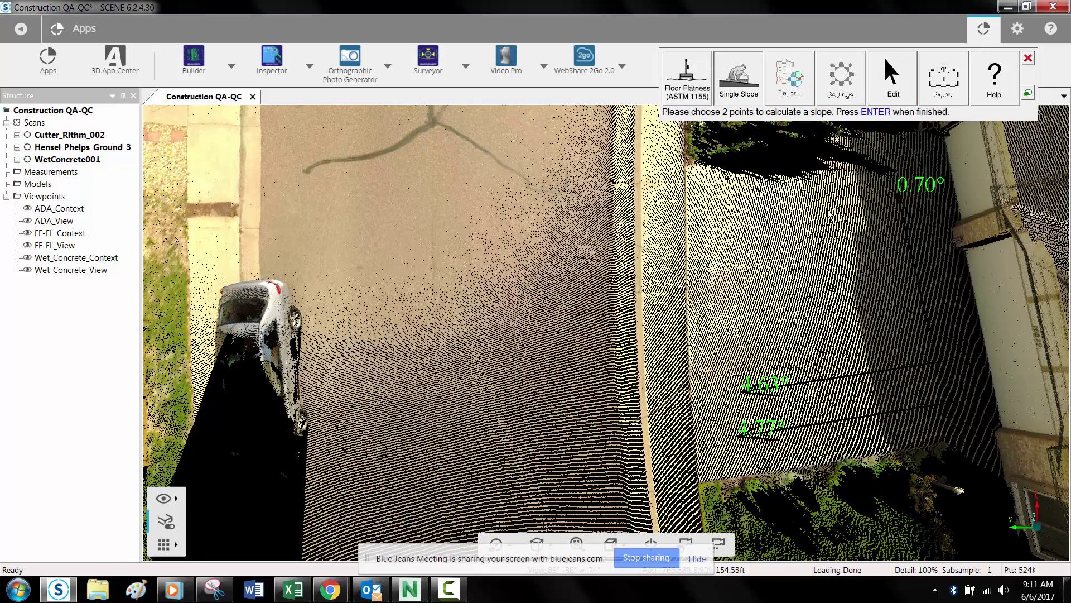
click(837, 206)
click(868, 358)
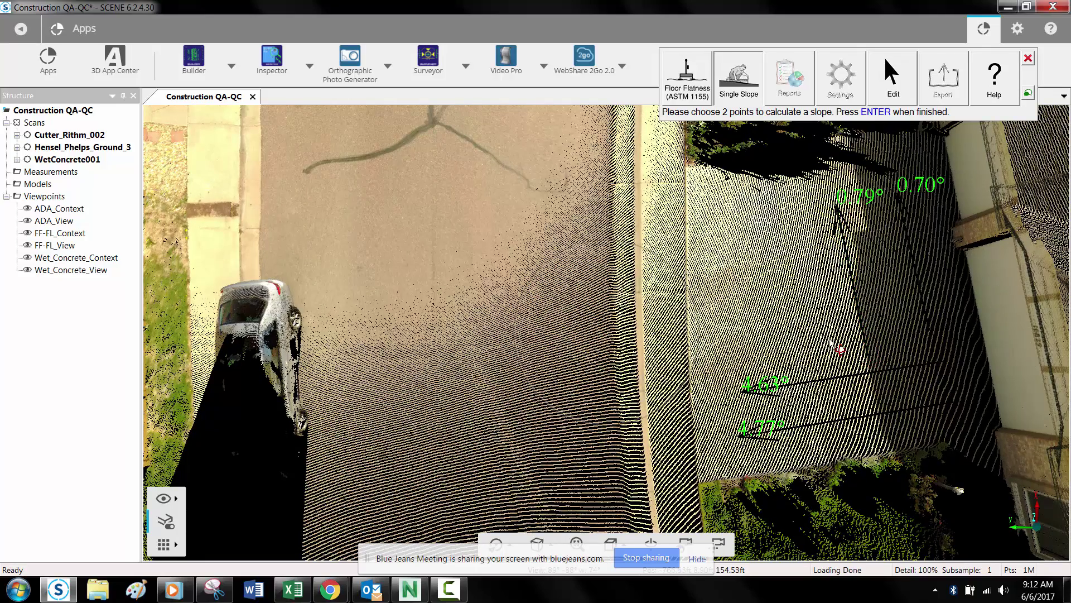
- Try to add another single slope across the driveway, closer to the street
click(768, 210)
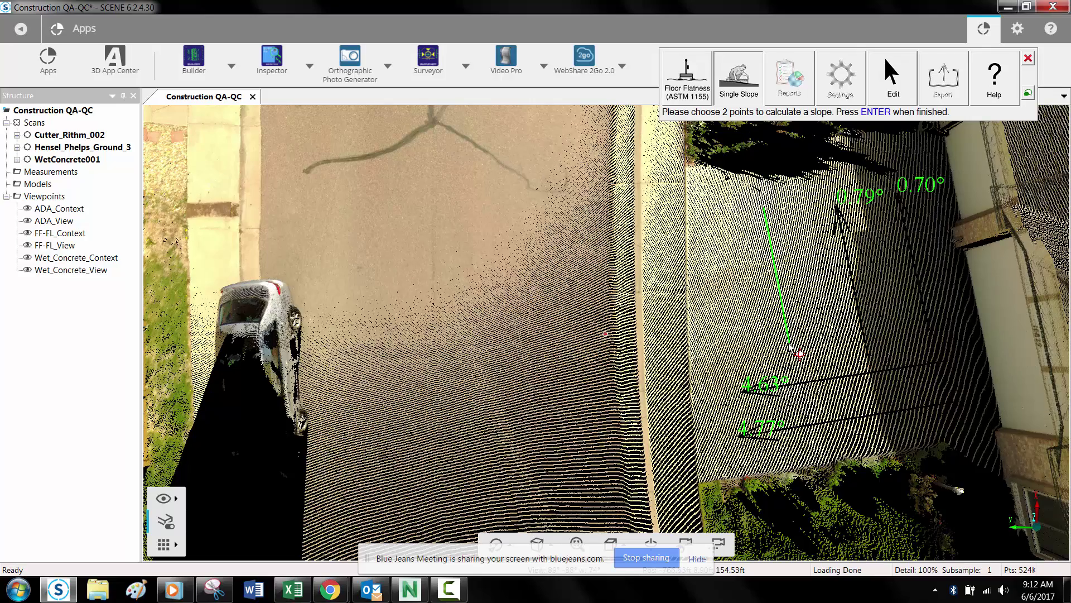
click(791, 345)
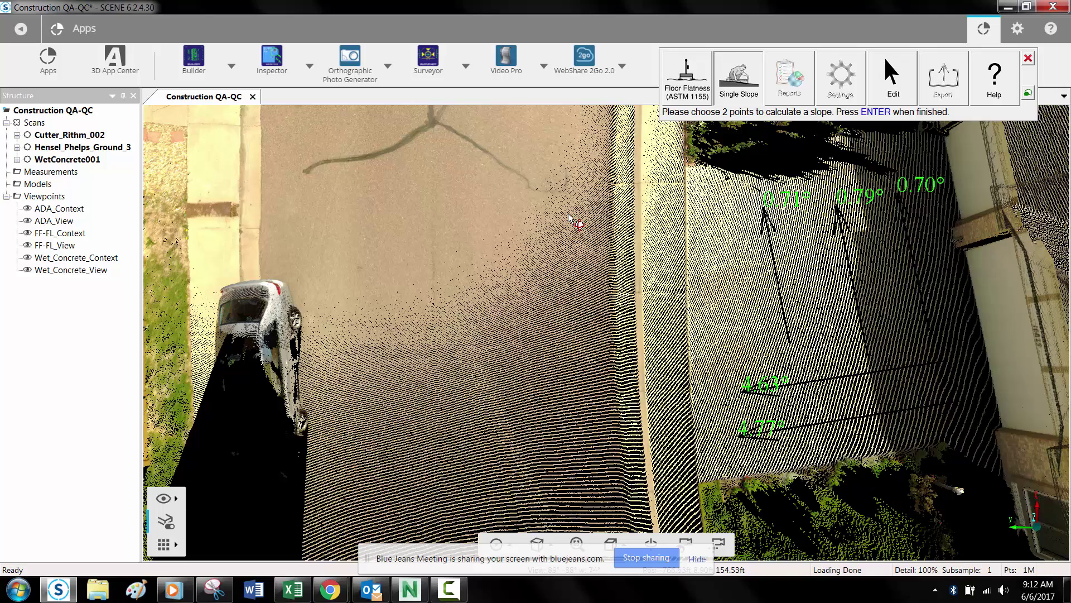
key(Return)
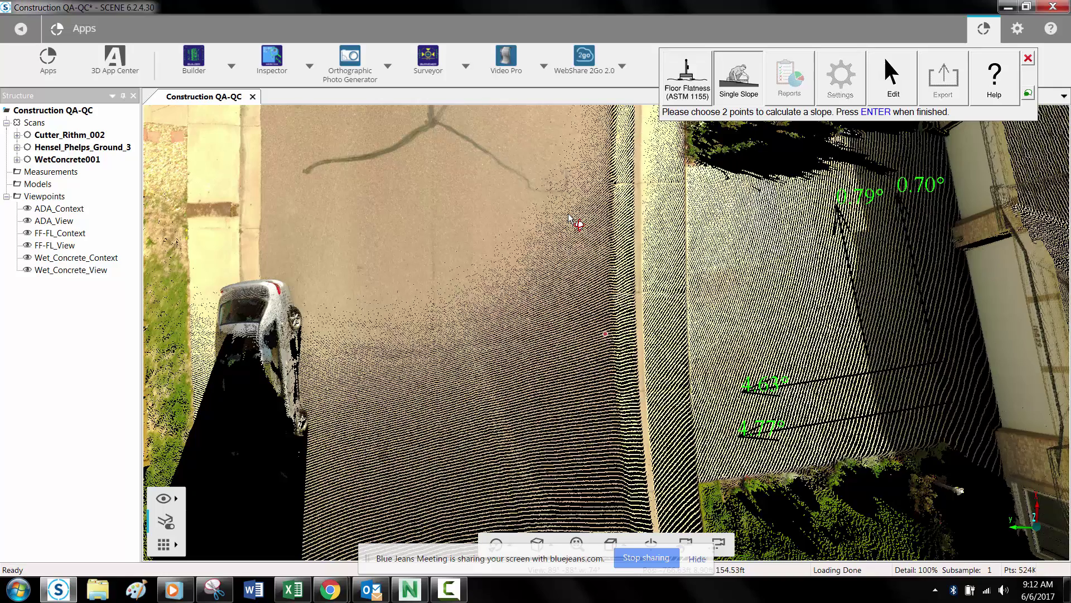
key(Return)
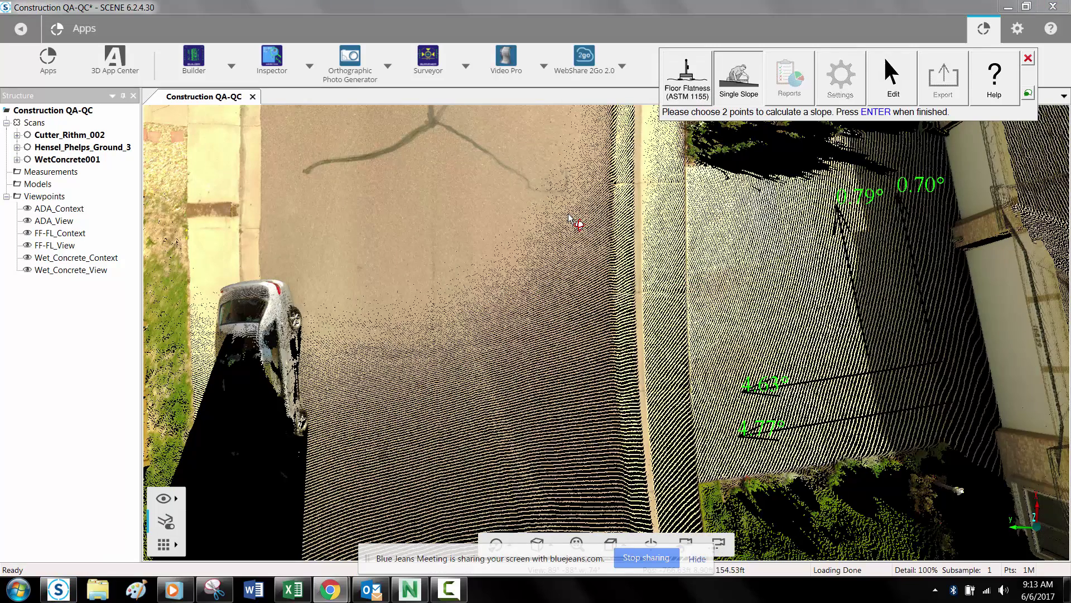
- Deactivate the ADA Single Slope tool
drag(790, 311, 801, 293)
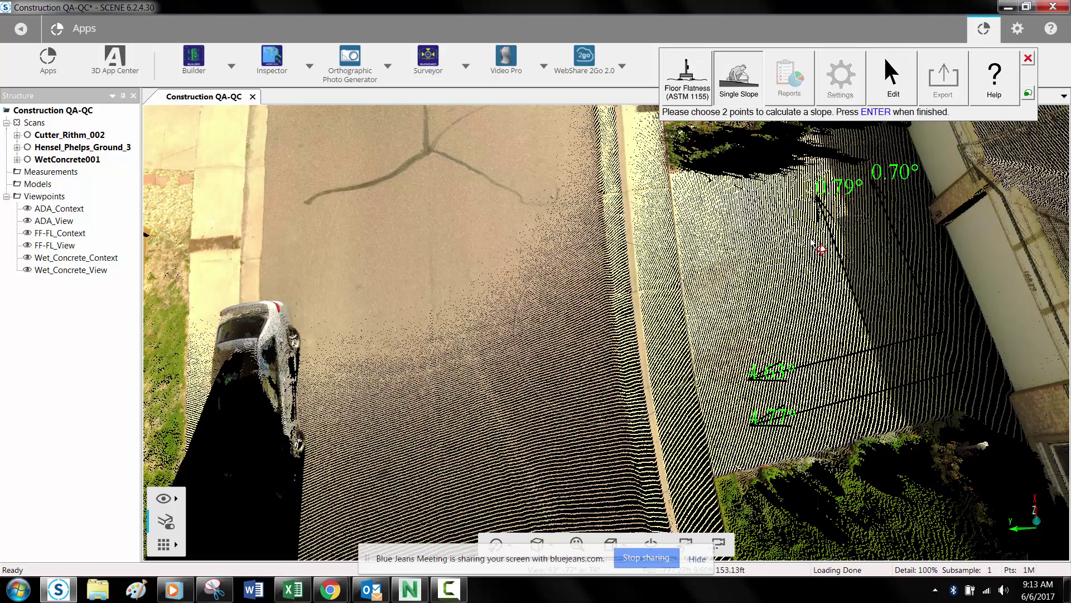
click(746, 96)
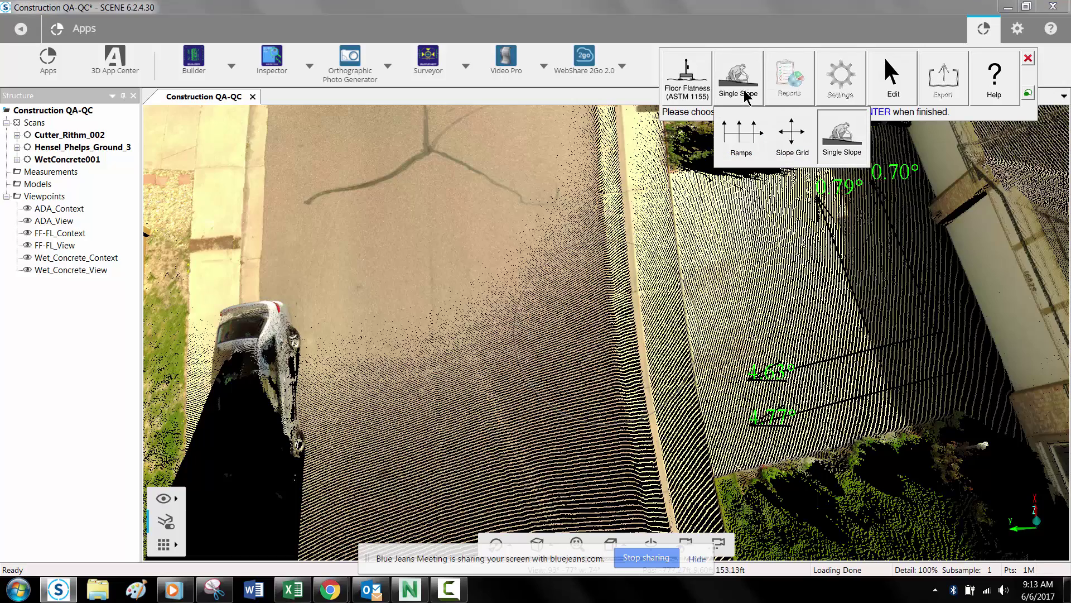
click(859, 142)
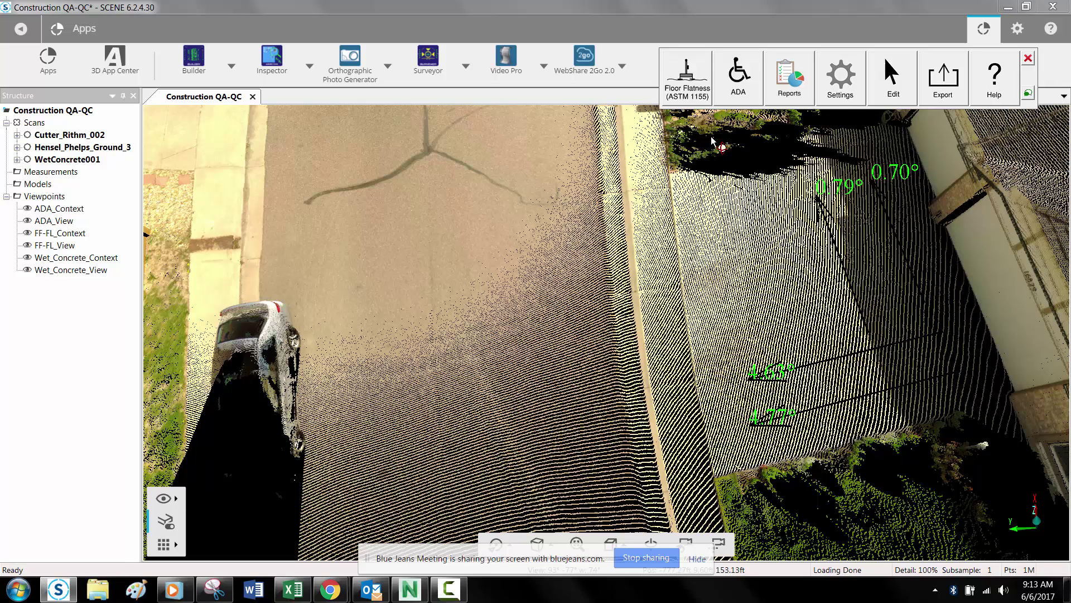
- Measure an ADA ramp with the Ramps tool along the sidewalk strip between the street curb and the driveway
click(739, 75)
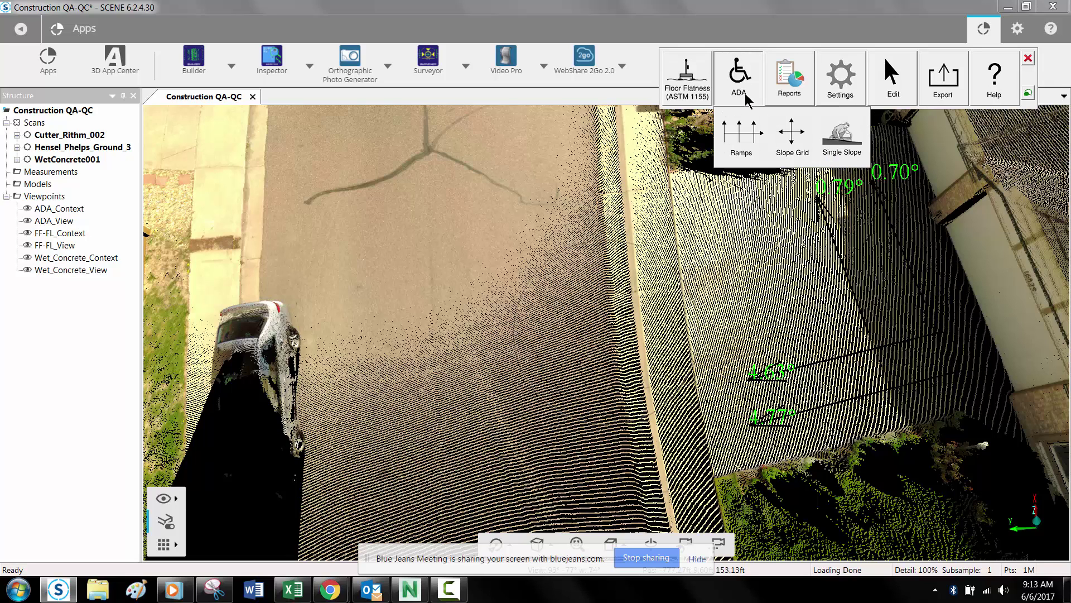
click(753, 154)
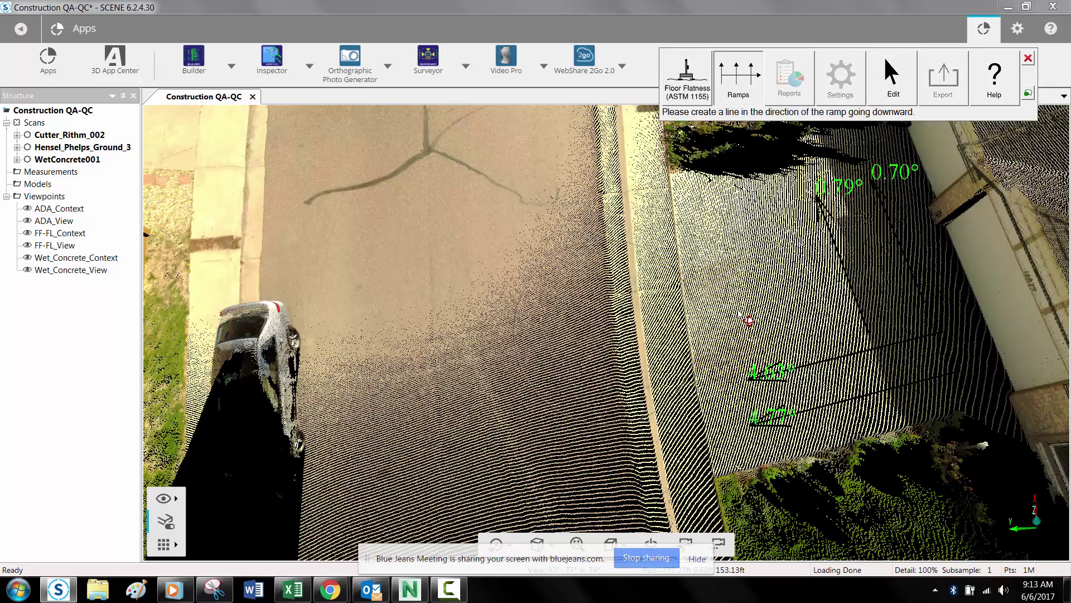
drag(742, 318, 744, 305)
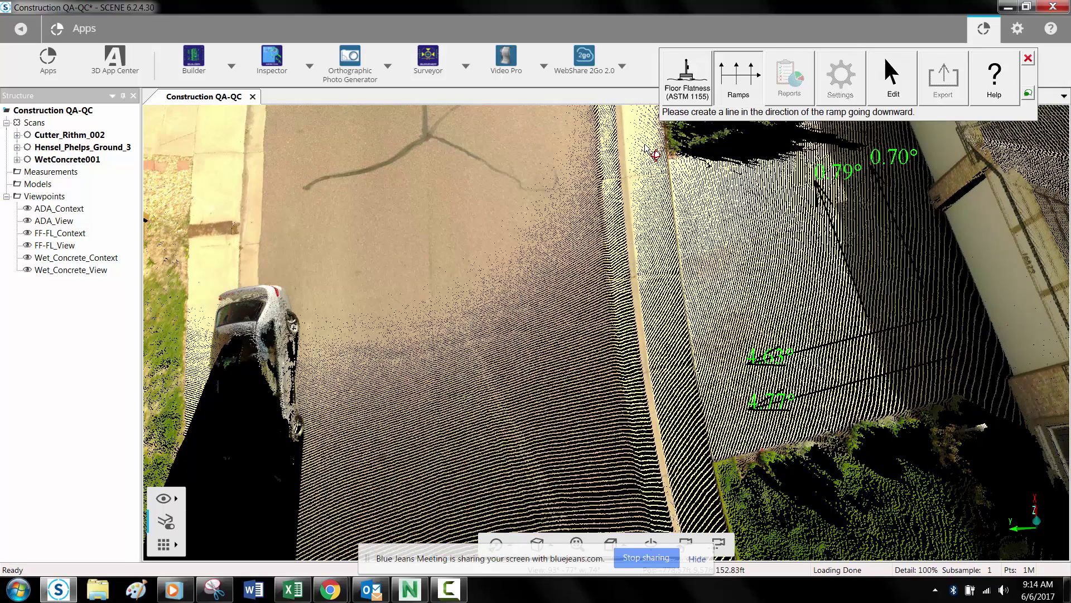
drag(647, 149, 693, 481)
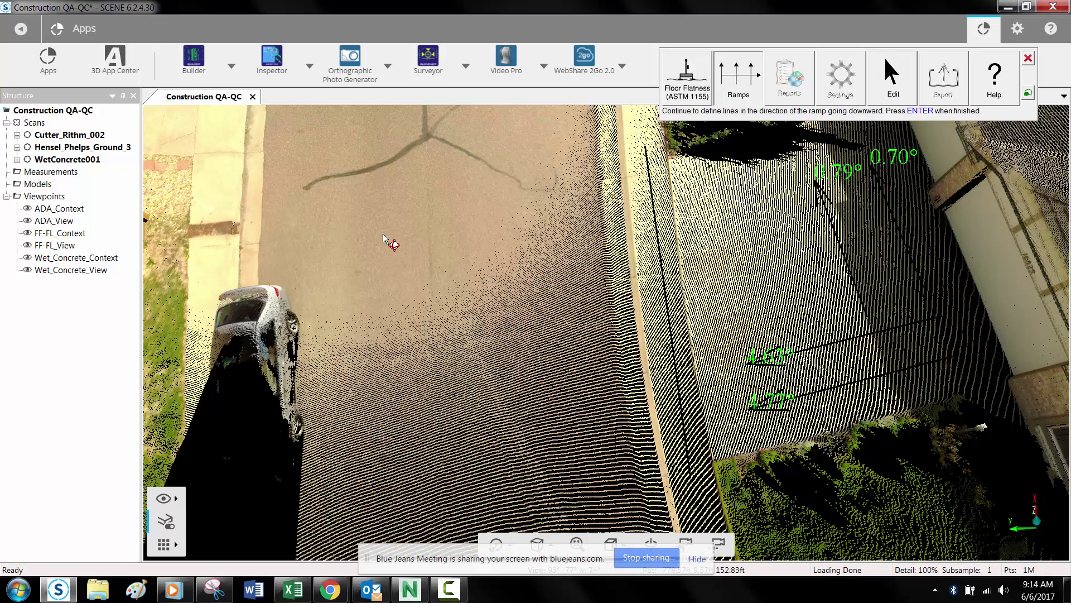
key(Return)
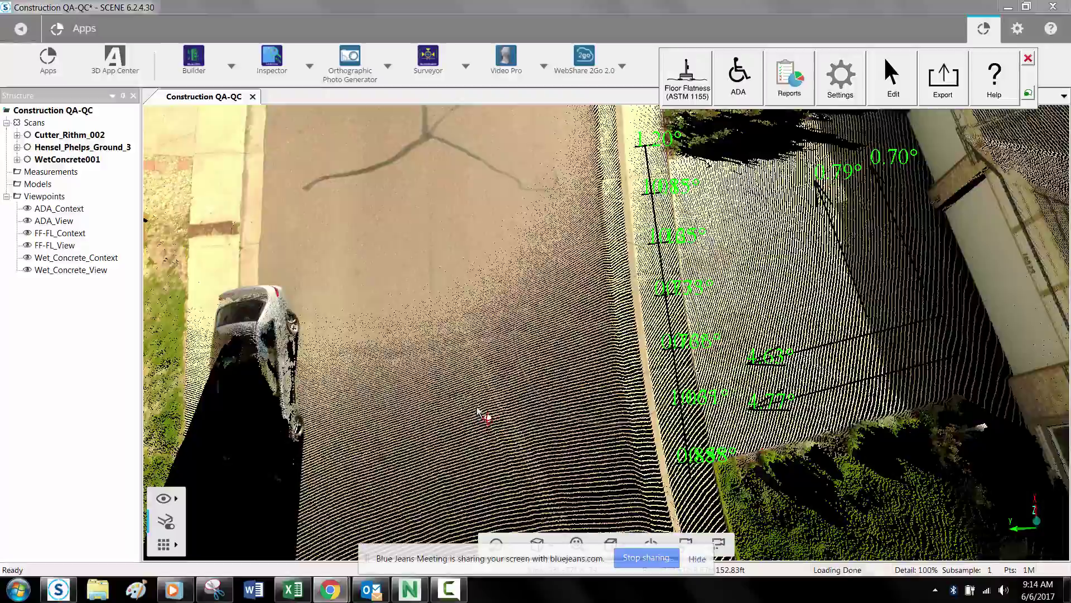
- Examine the longitudinal and cross-slope measurements placed along the sidewalk ramp line up close
drag(480, 419, 519, 397)
scroll(650, 452, up, 10)
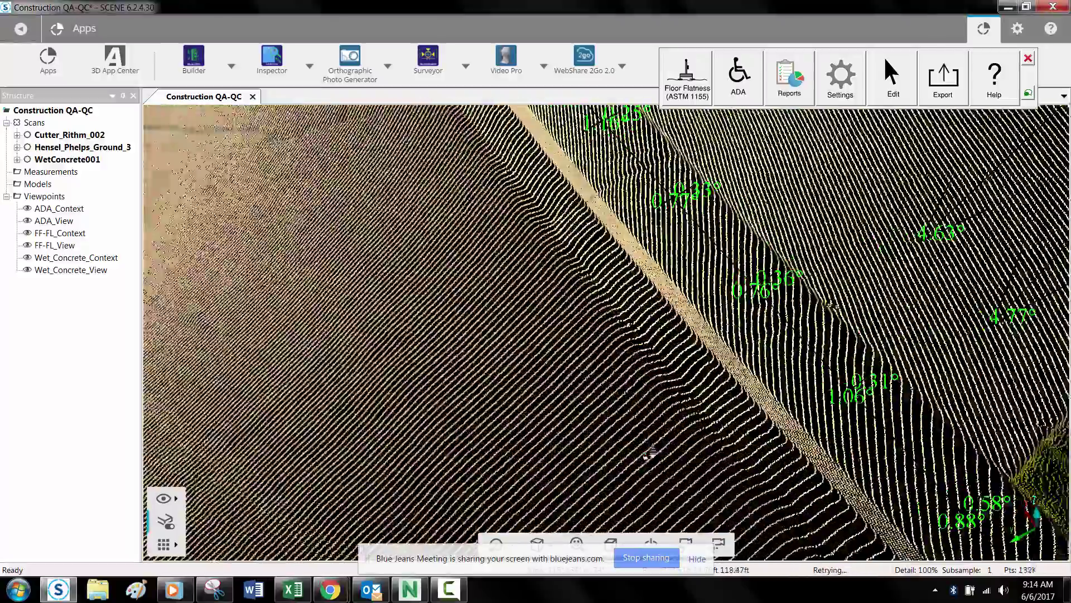
scroll(649, 453, up, 4)
drag(747, 254, 889, 565)
right_drag(702, 341, 781, 543)
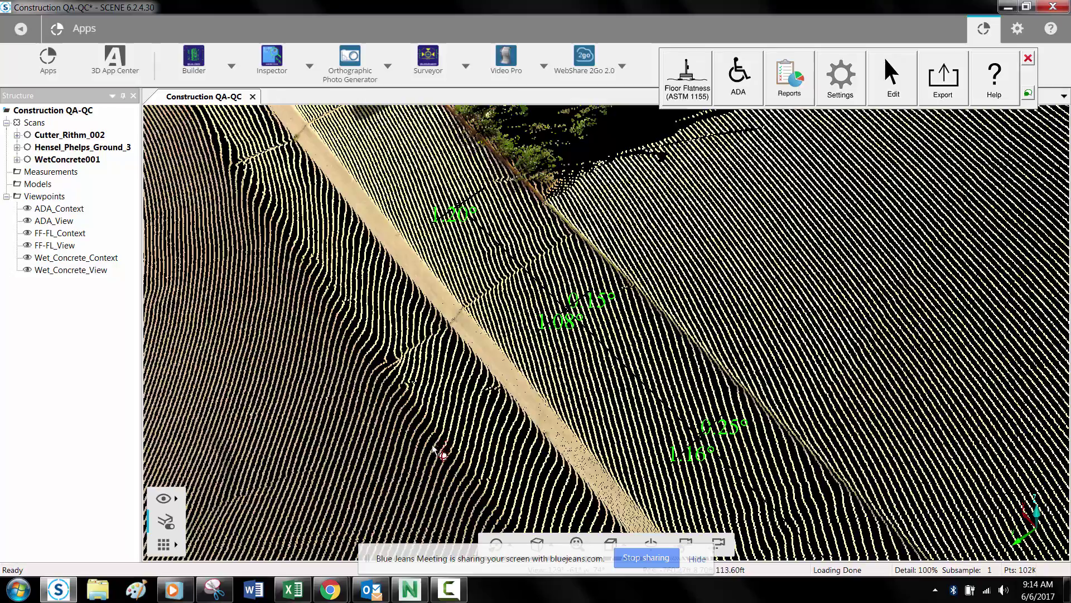
drag(466, 420, 493, 389)
scroll(505, 354, up, 5)
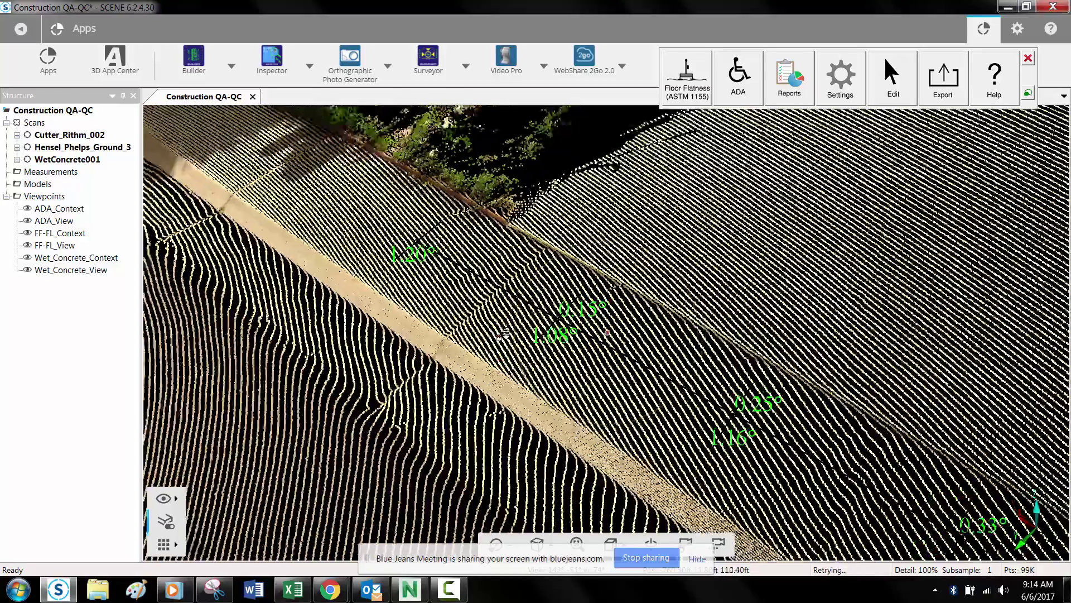
right_drag(477, 329, 540, 371)
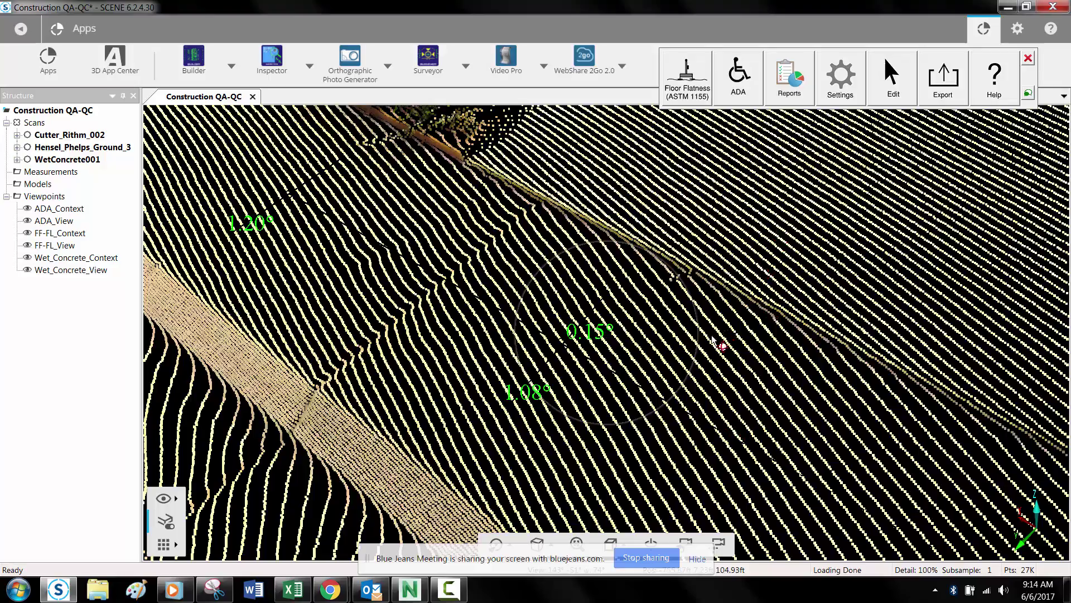
scroll(715, 340, down, 5)
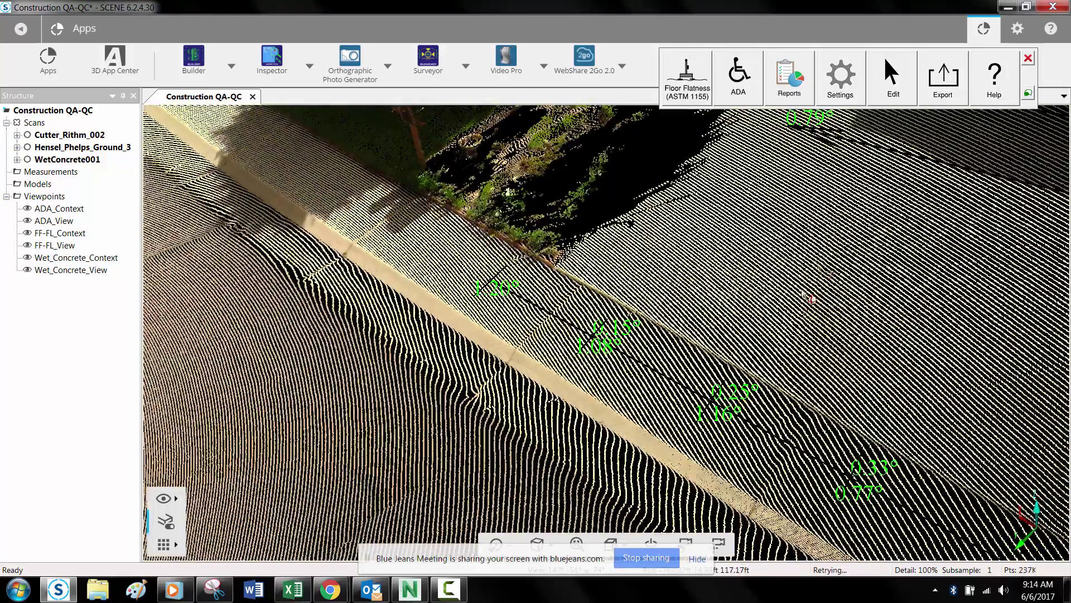
- Set the maximum cross-slope for ADA ramp testing to .4 degrees in the Inspector options
click(844, 92)
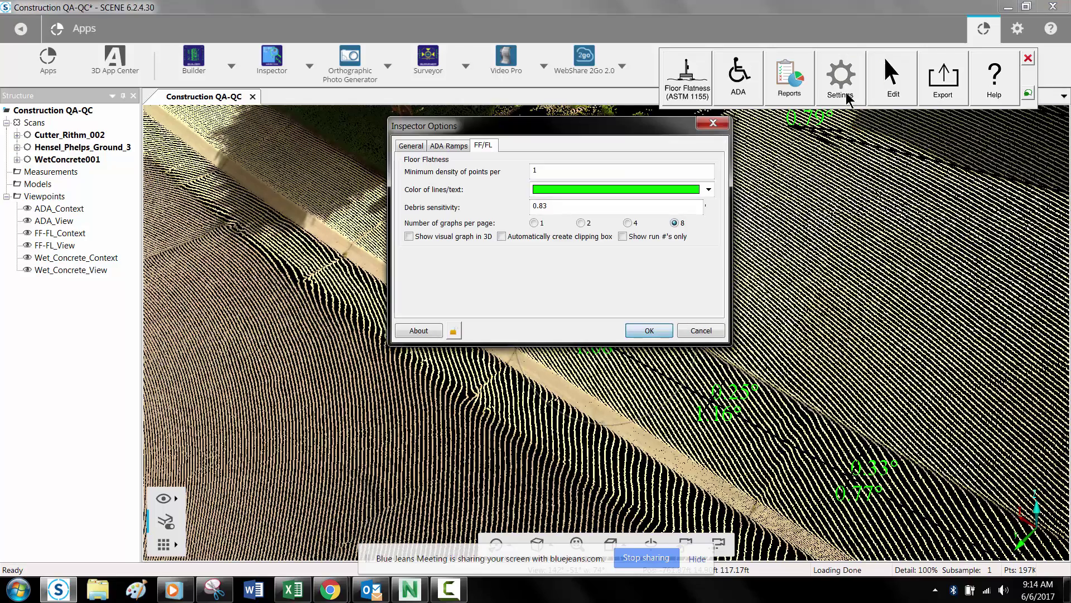
click(451, 146)
drag(533, 134, 467, 132)
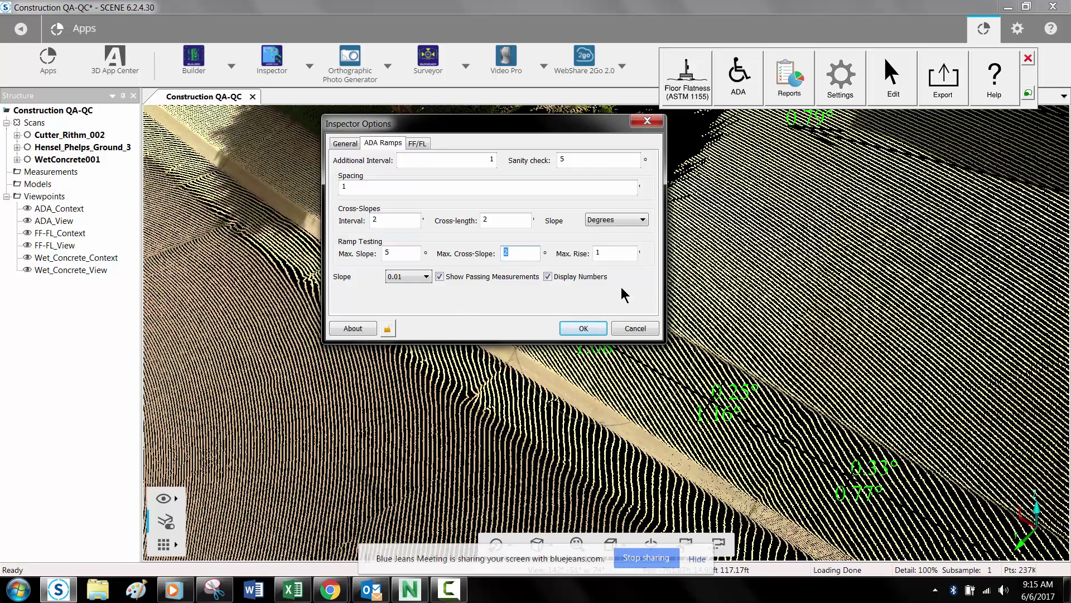
drag(491, 123, 227, 286)
middle_drag(764, 430, 527, 252)
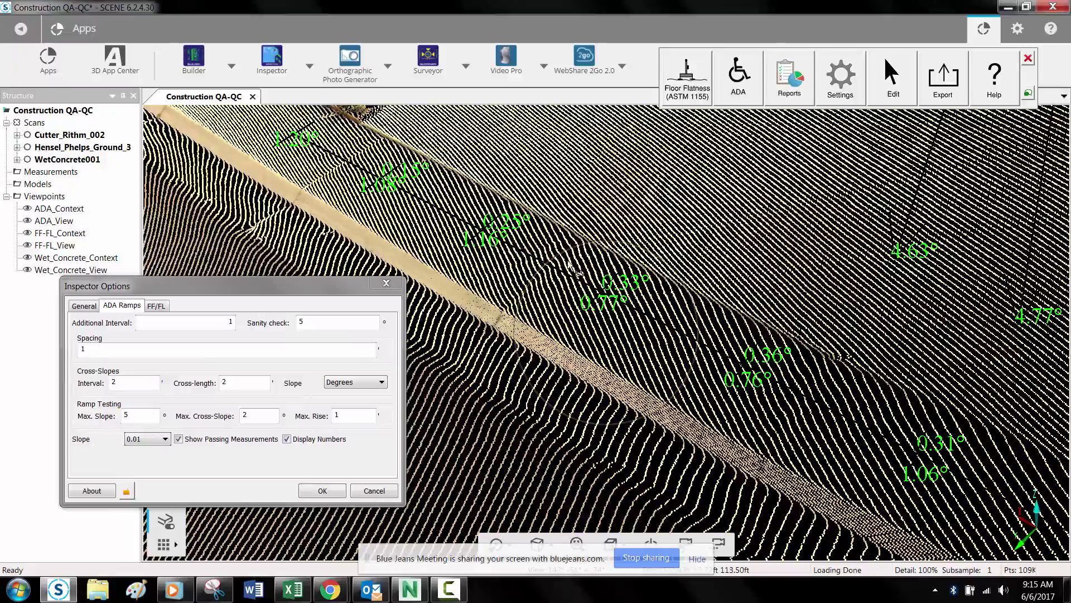
mouse_move(852, 445)
mouse_down()
mouse_move(842, 424)
mouse_move(876, 438)
mouse_move(702, 452)
mouse_up()
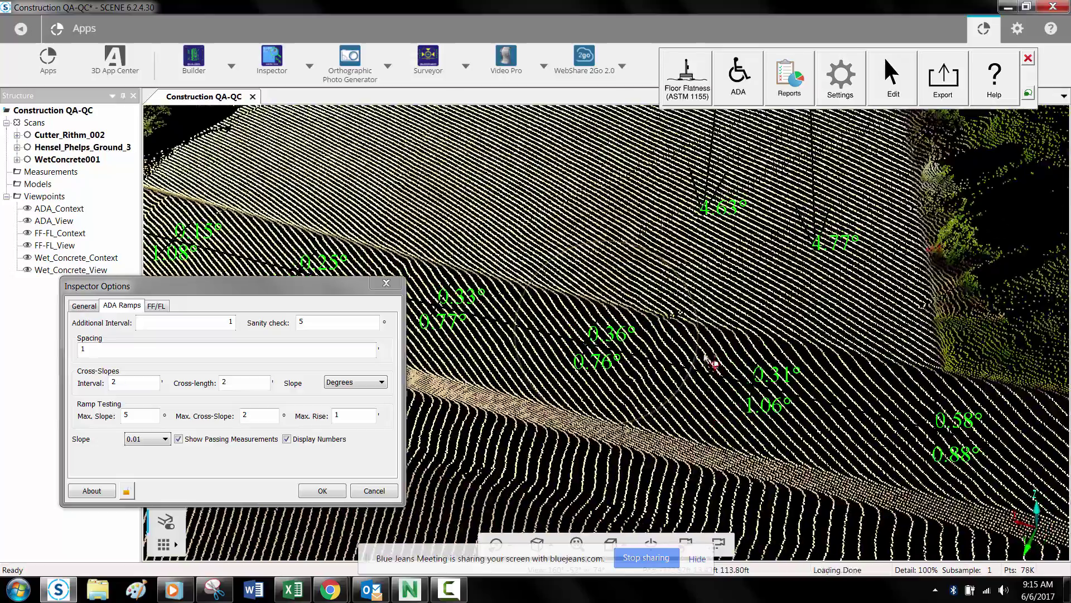
drag(620, 250, 927, 357)
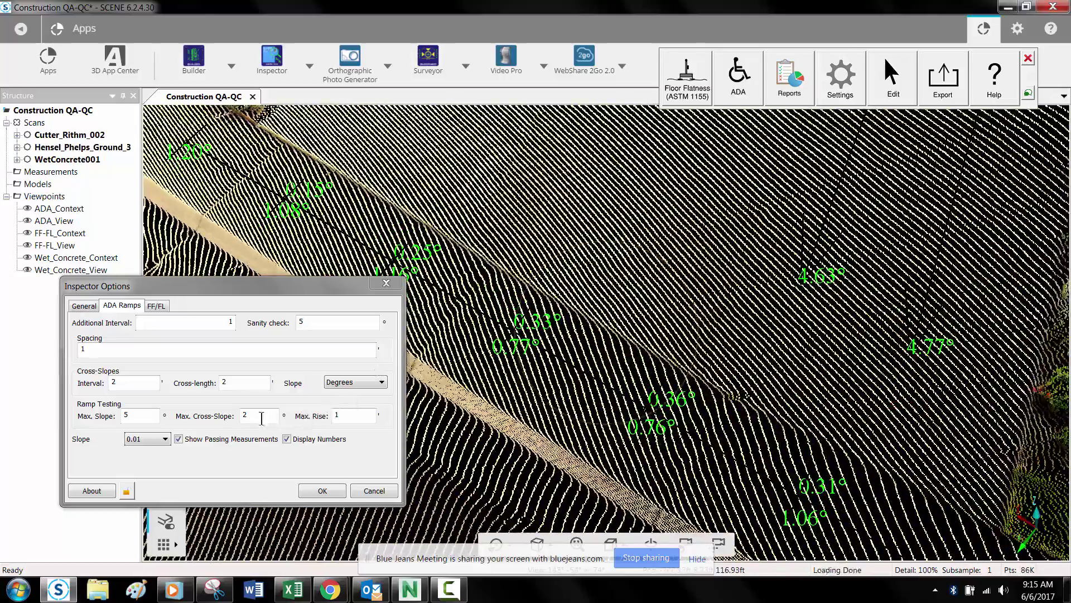
double_click(261, 418)
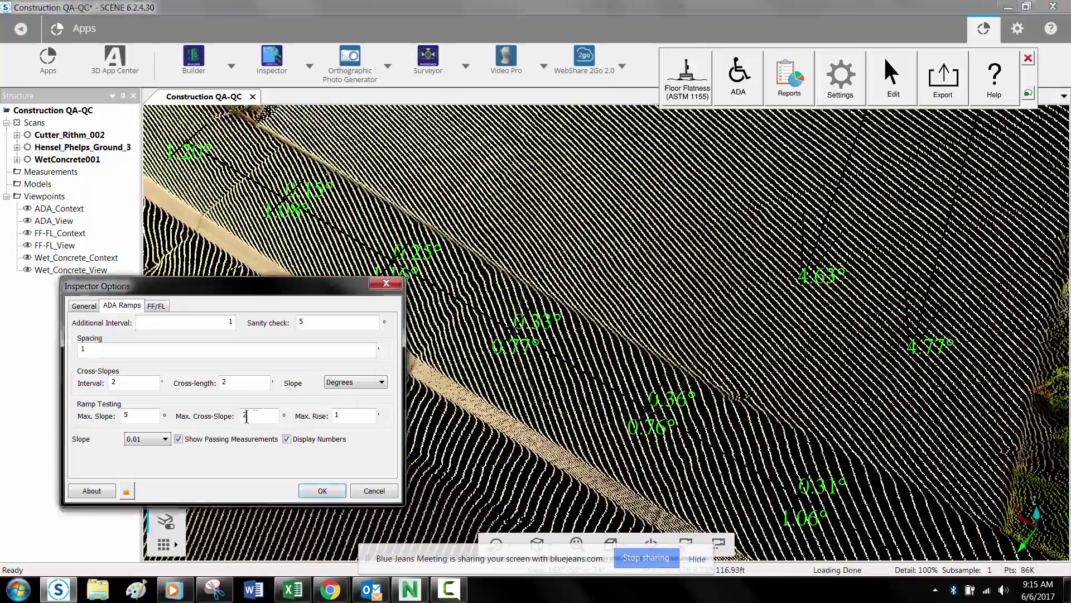
text(.4)
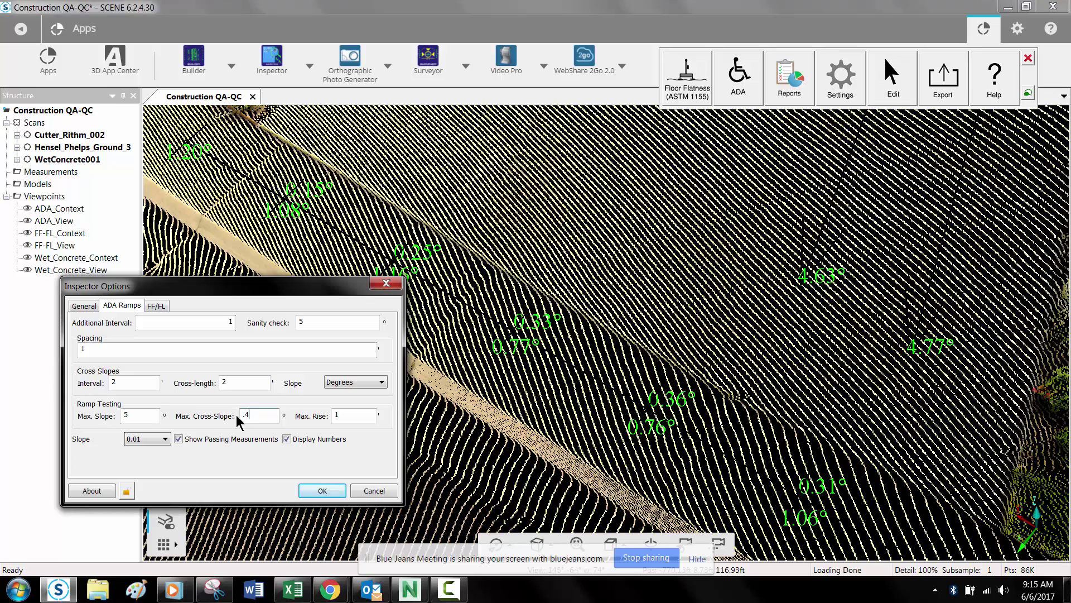
click(310, 490)
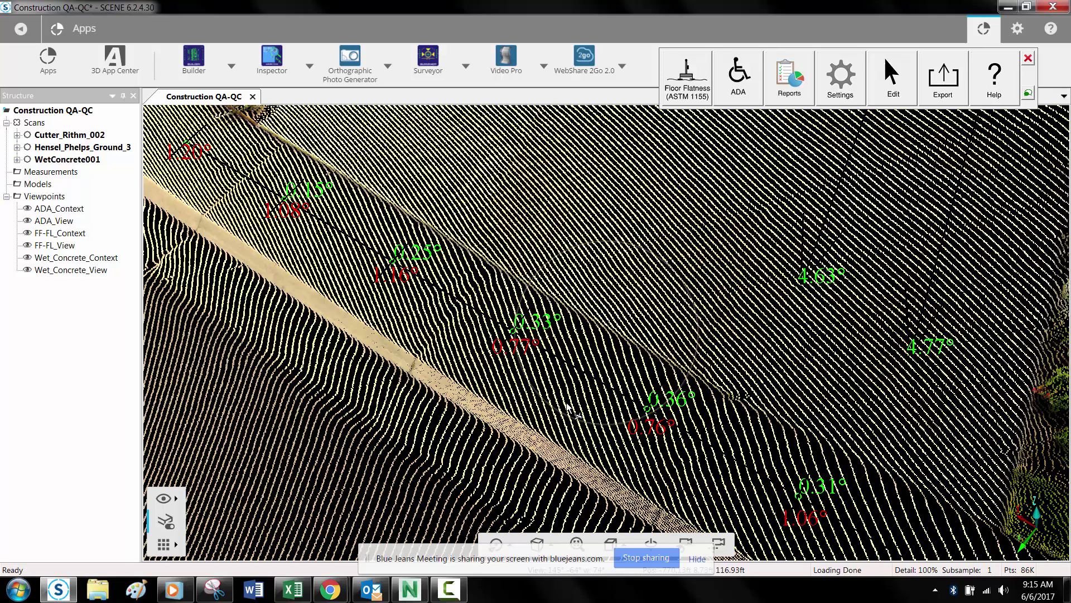
- Restore the maximum cross-slope for ADA ramp testing to 2 degrees
mouse_move(539, 430)
mouse_down()
mouse_move(596, 440)
mouse_move(527, 434)
mouse_move(537, 423)
mouse_up()
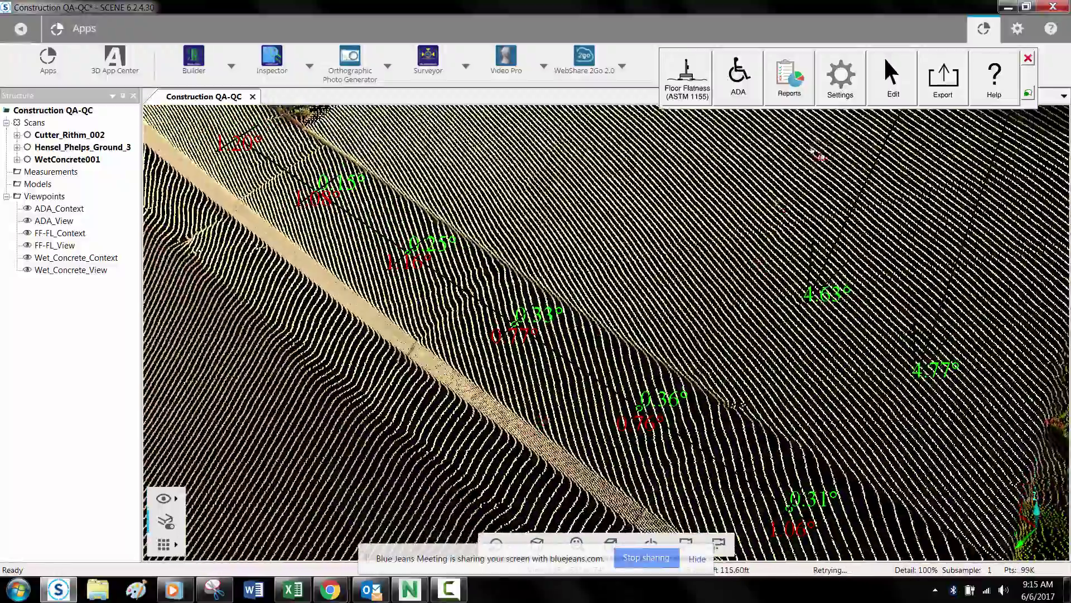
click(828, 99)
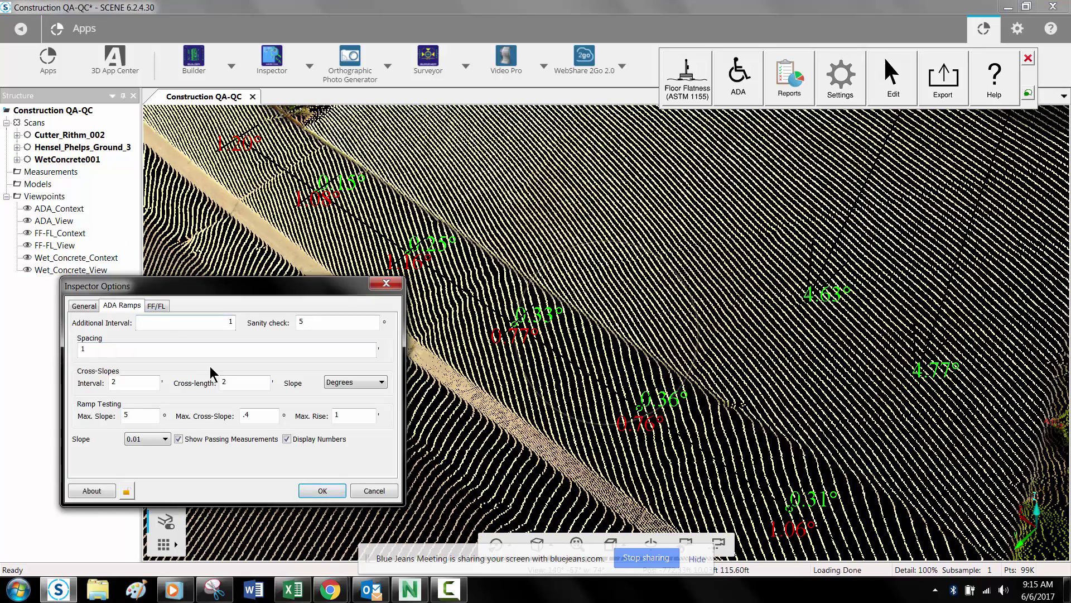
text(2)
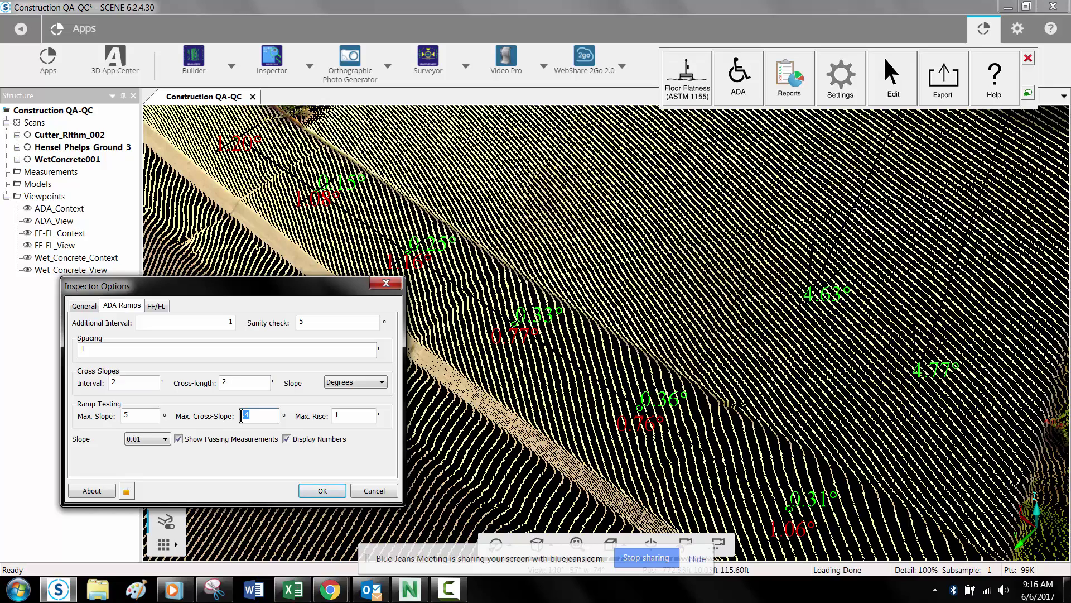
click(335, 491)
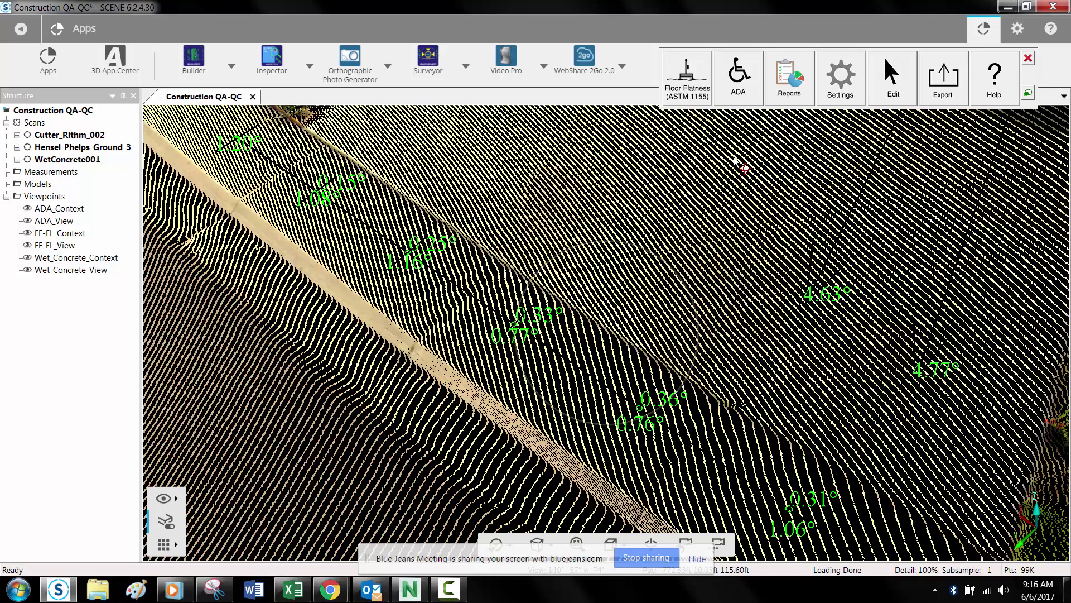
- Capture a new screenshot of the sidewalk and driveway slopes for the ADA_1 ramp session and create its report
click(795, 84)
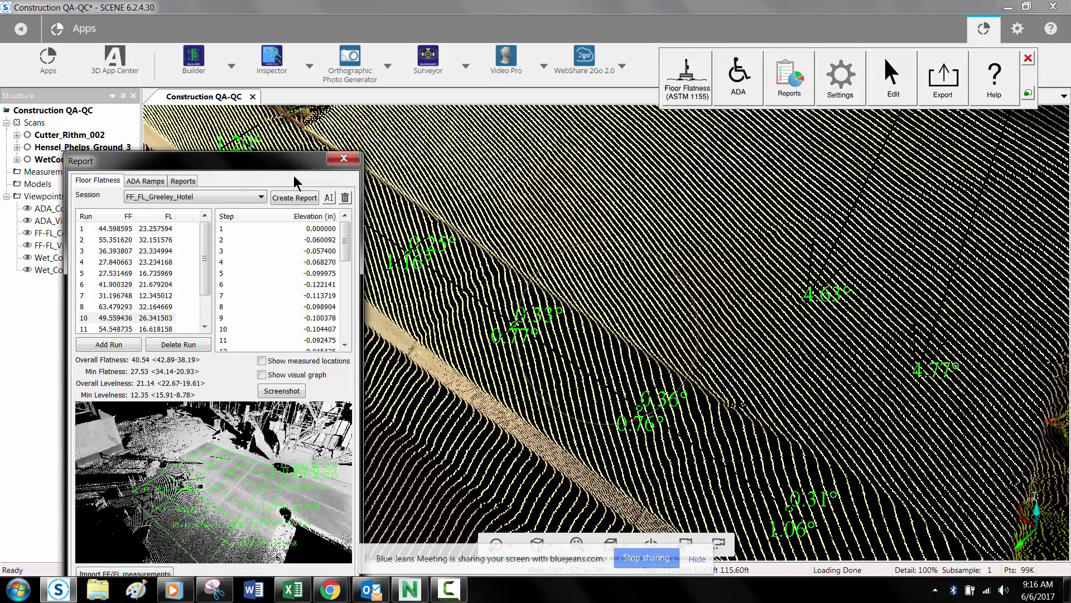
click(145, 181)
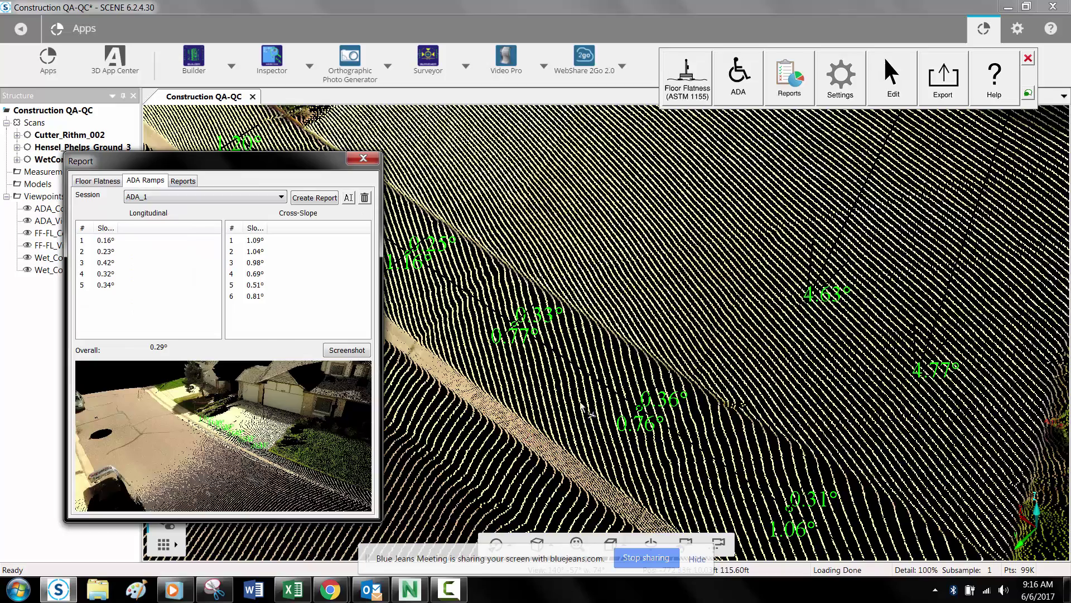
drag(671, 268, 687, 328)
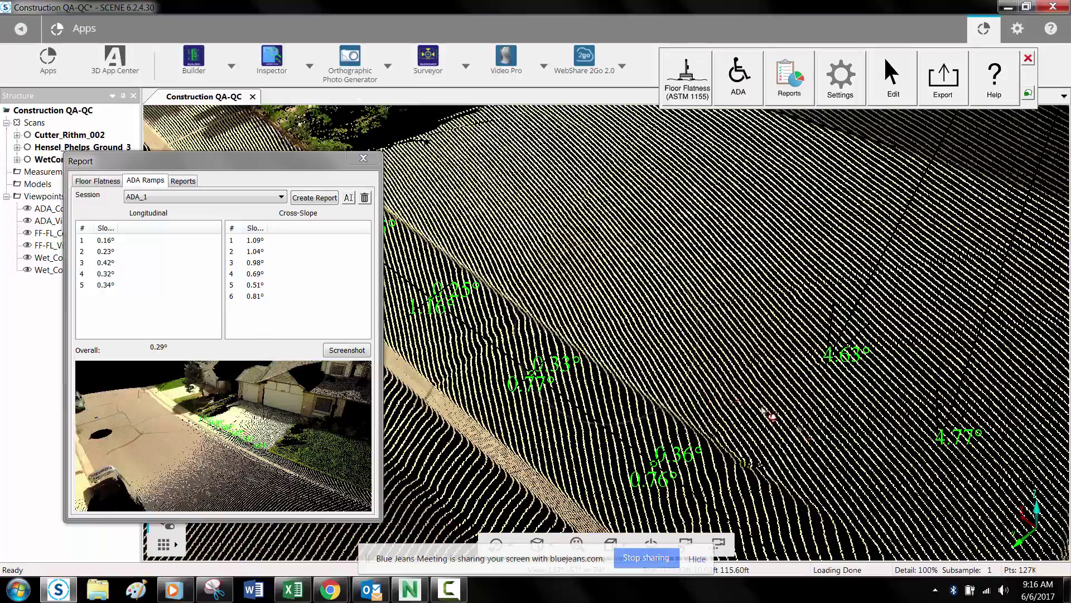
drag(808, 437, 778, 361)
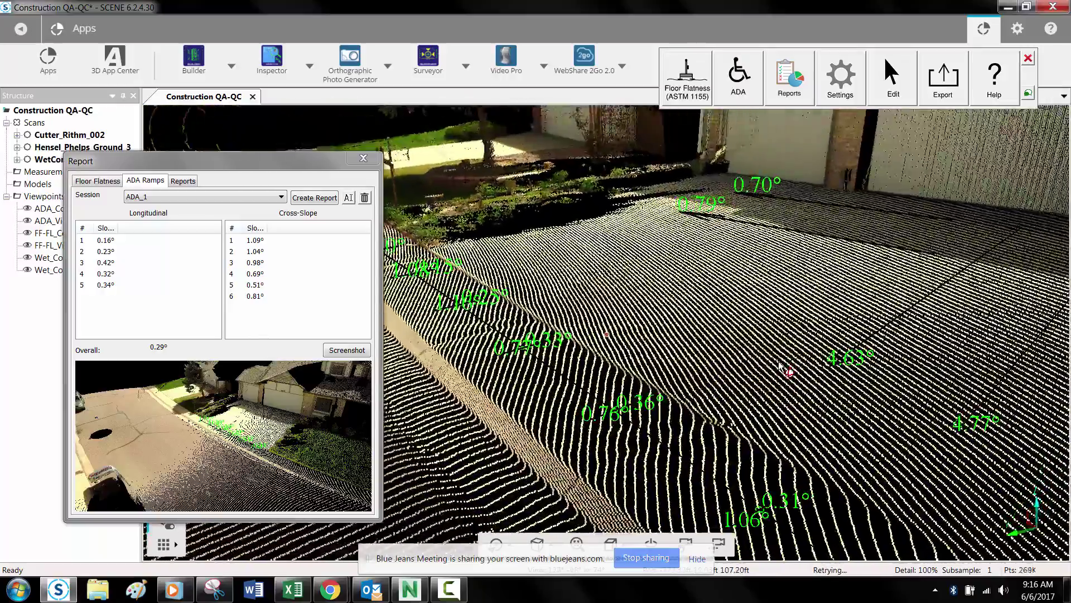
click(342, 350)
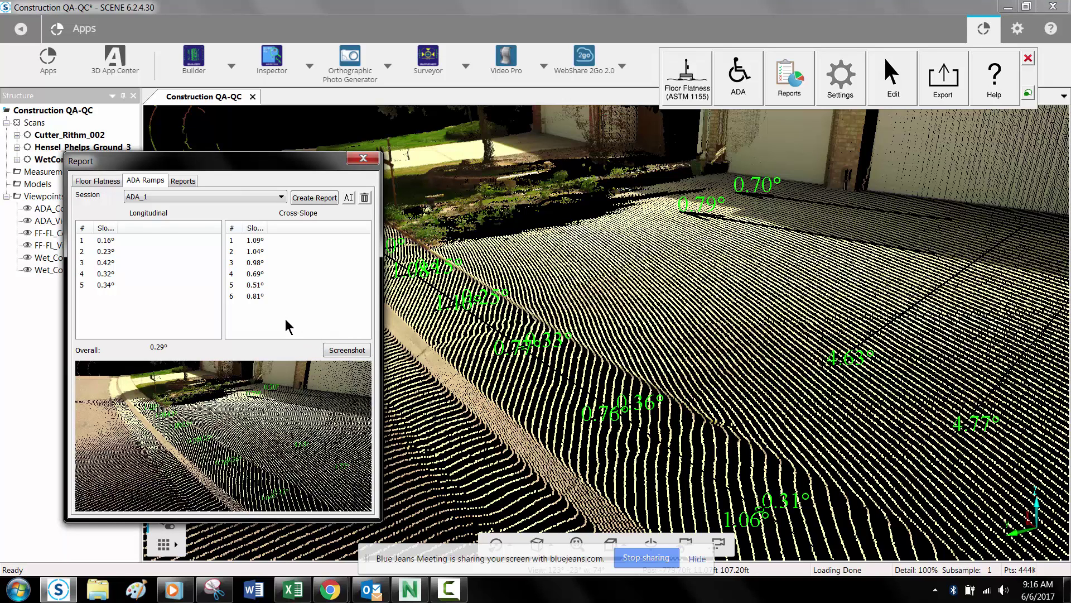
click(311, 200)
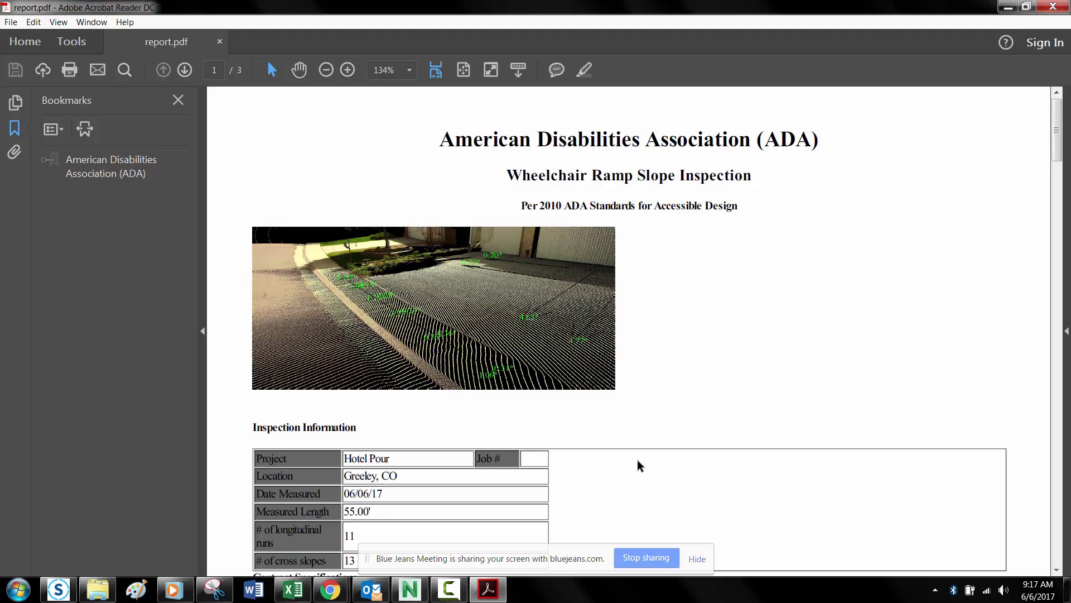
- Review the ADA report's inspection information, specifications, settings and longitudinal and cross-slope results, and close the report
scroll(674, 357, down, 5)
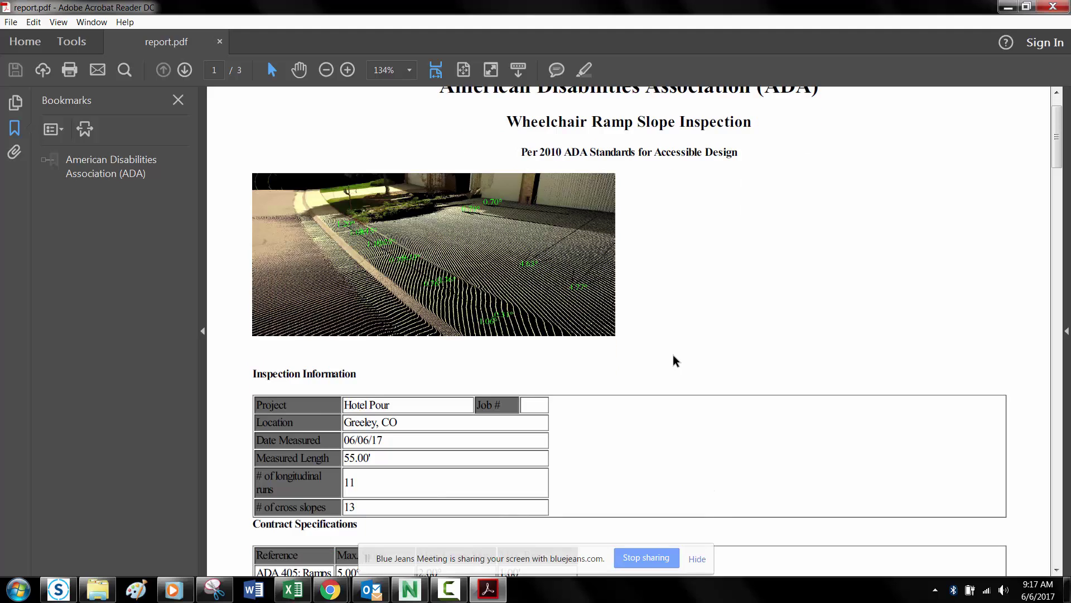
scroll(674, 356, down, 15)
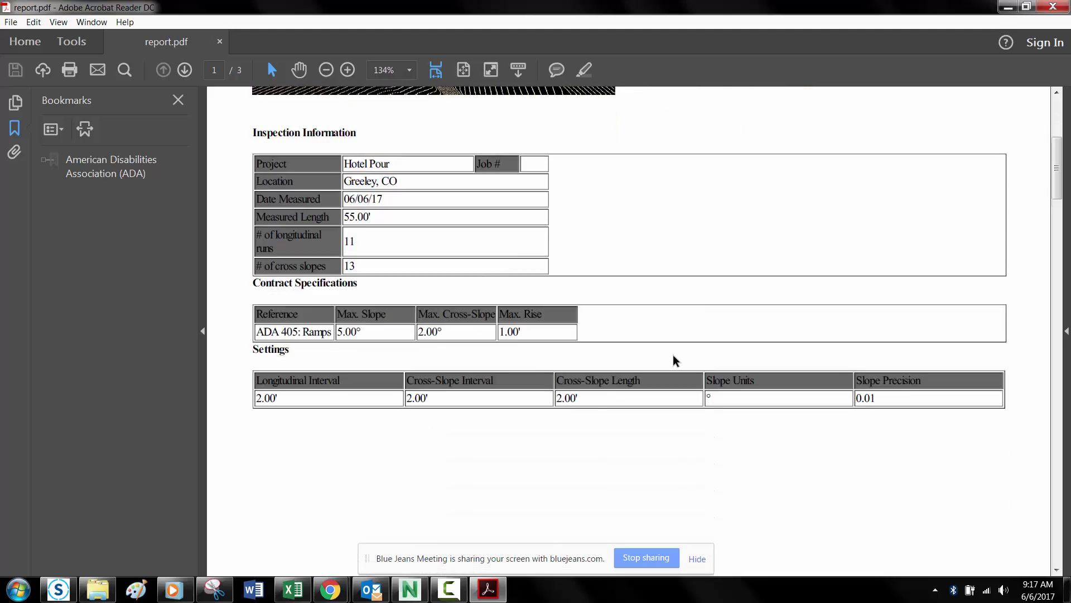
scroll(673, 357, down, 8)
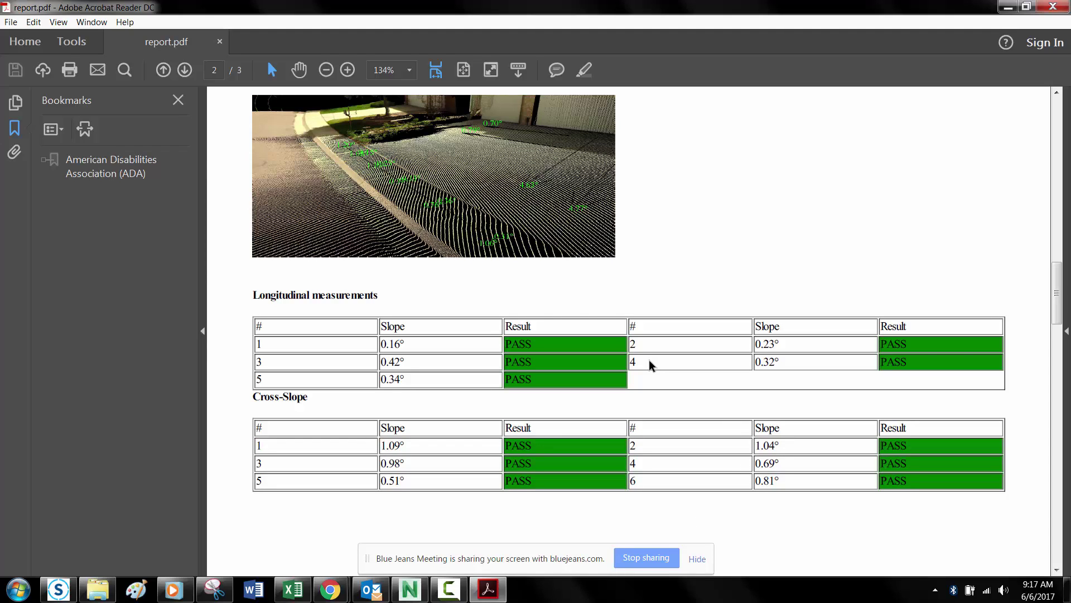
scroll(649, 364, down, 4)
scroll(649, 363, up, 6)
scroll(648, 361, up, 6)
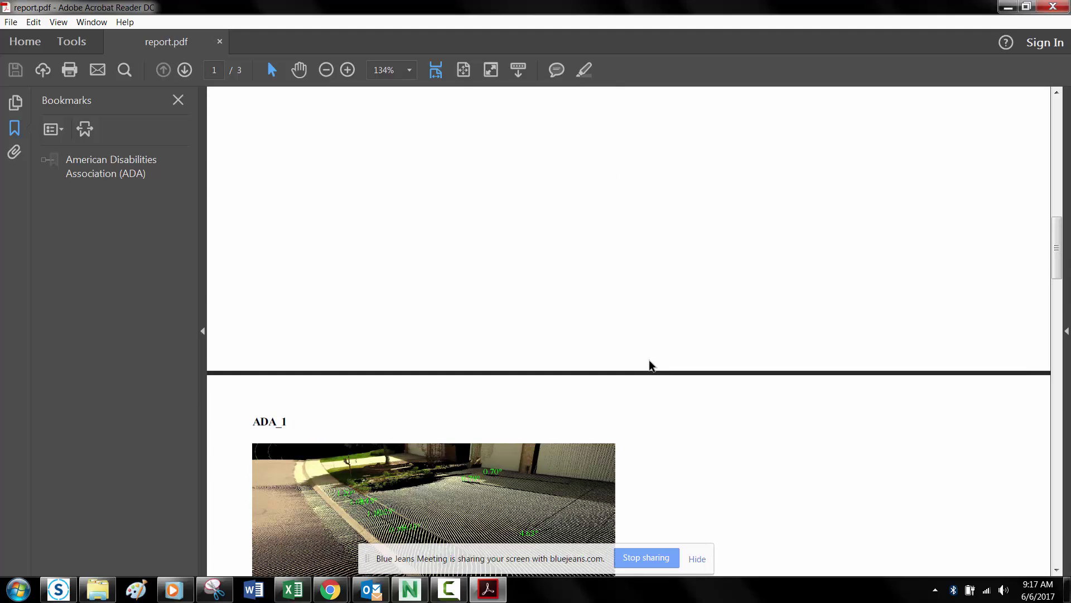
scroll(650, 361, up, 11)
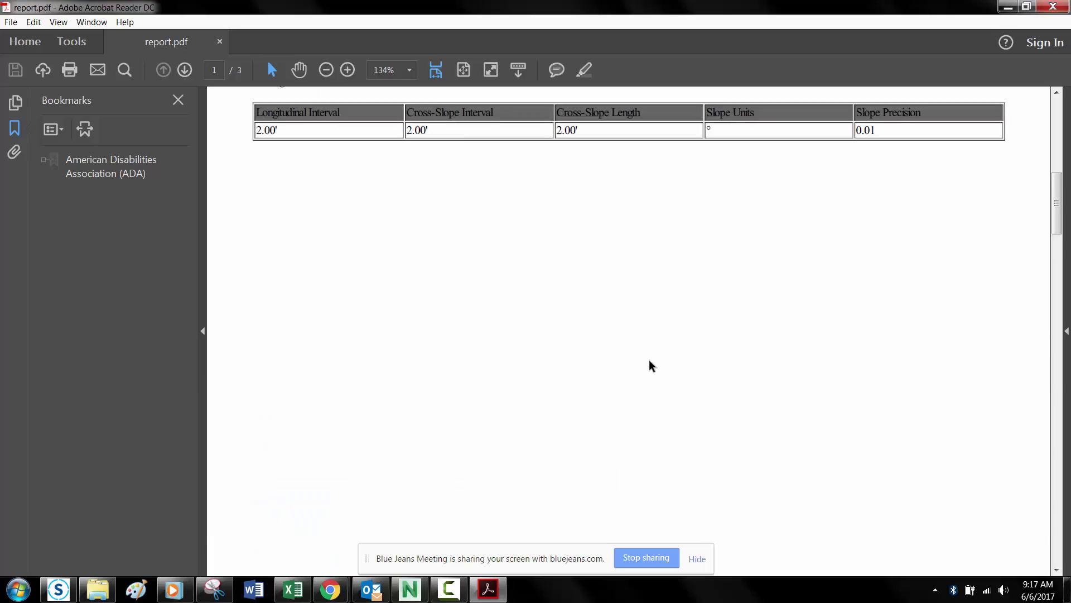
scroll(650, 361, up, 5)
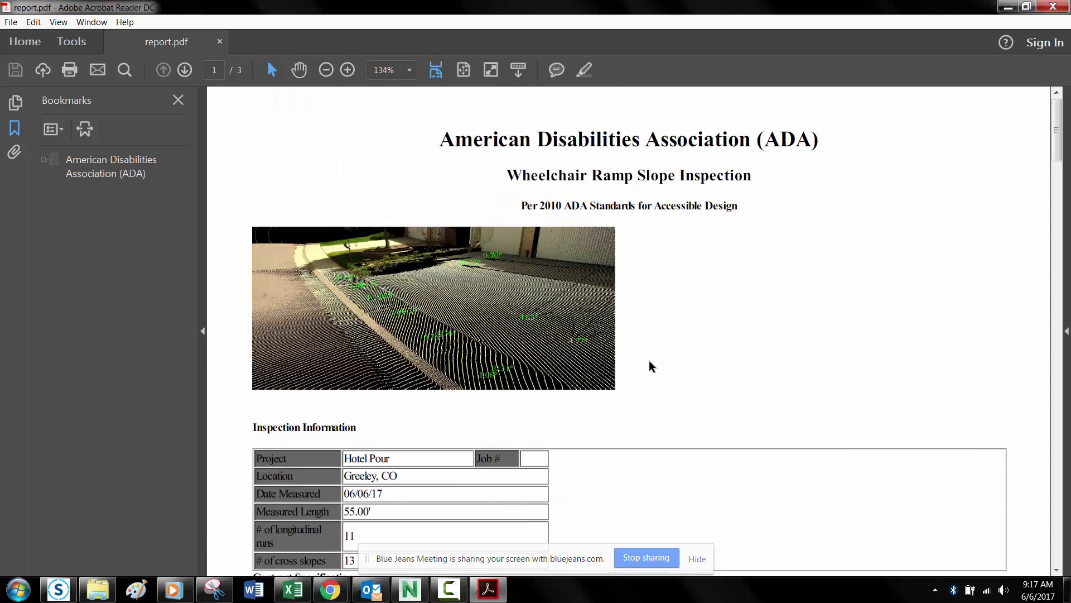
click(1053, 7)
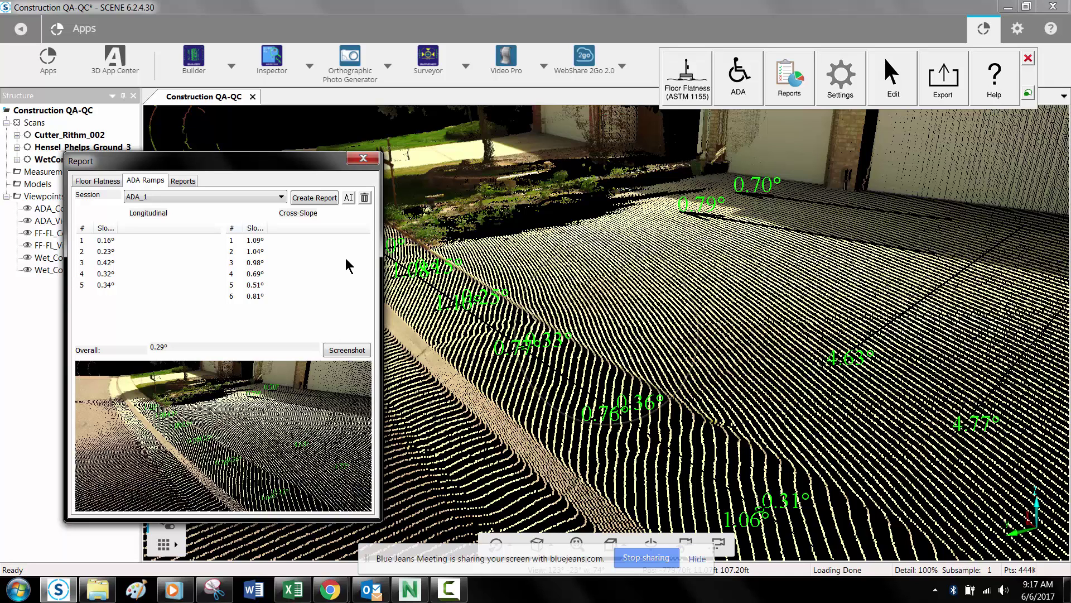
- Close the ADA report window and activate the ADA_View viewpoint
drag(777, 339, 777, 368)
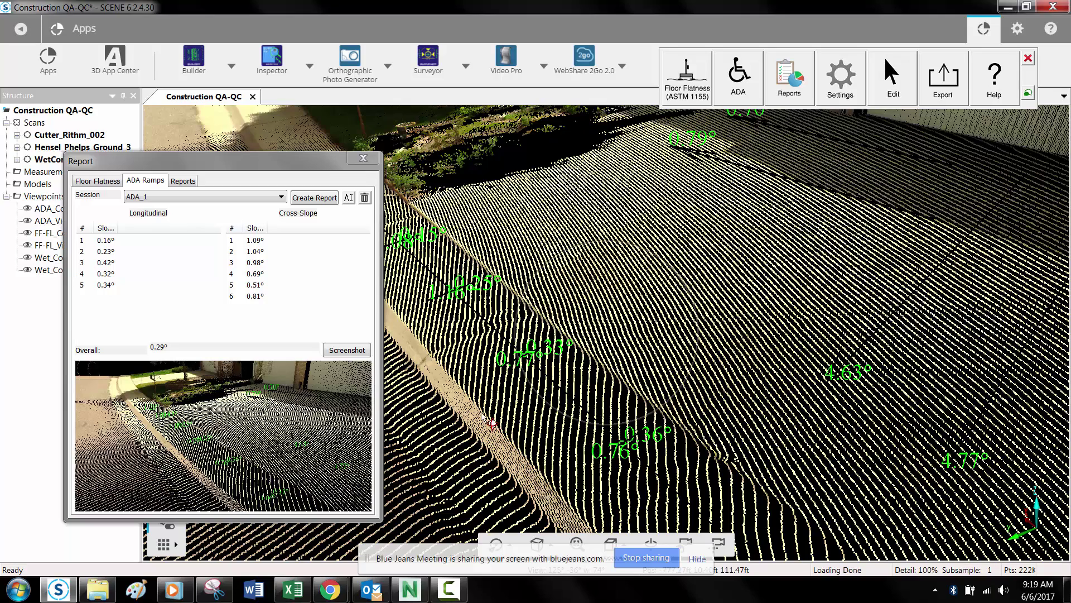
click(364, 161)
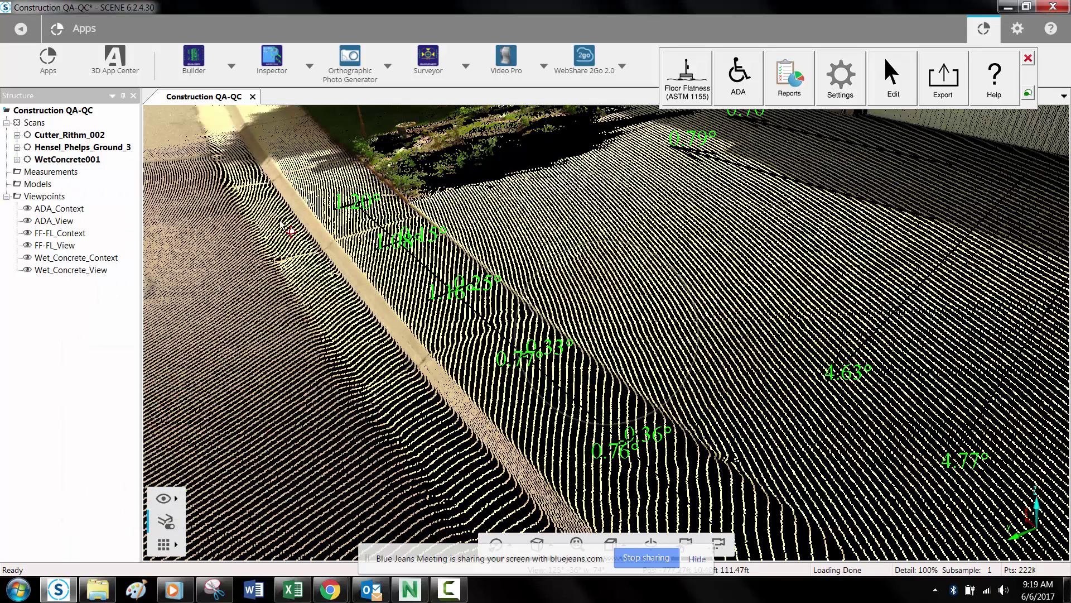
right_click(66, 224)
click(125, 259)
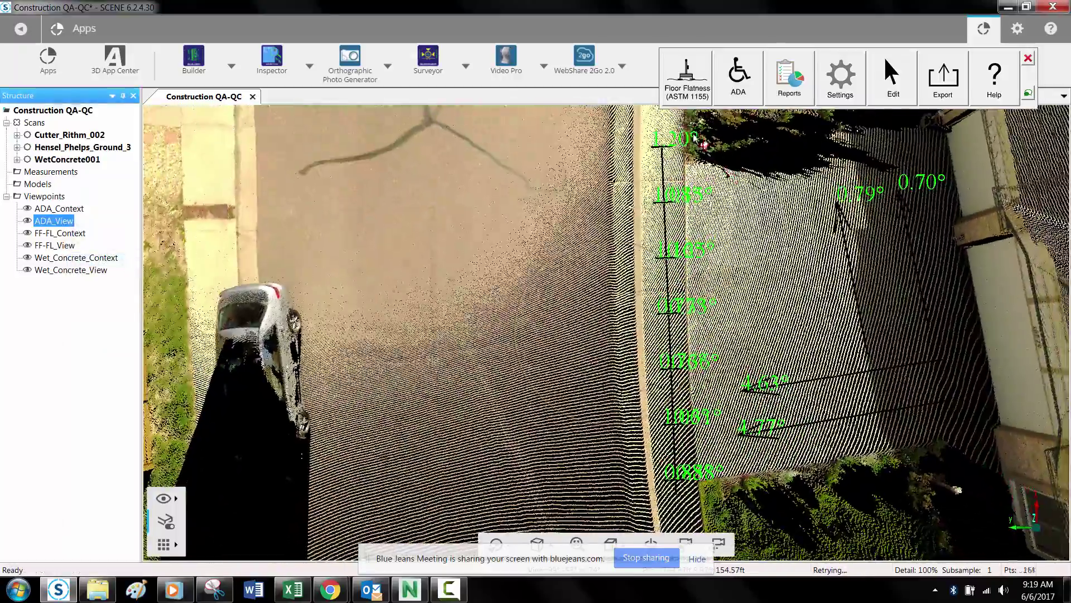
- Start a Slope Grid analysis with 1 ft tool length, 4 ft grid, -2 to 2% slope limits, all eight directions and alignment relative to grid
click(748, 90)
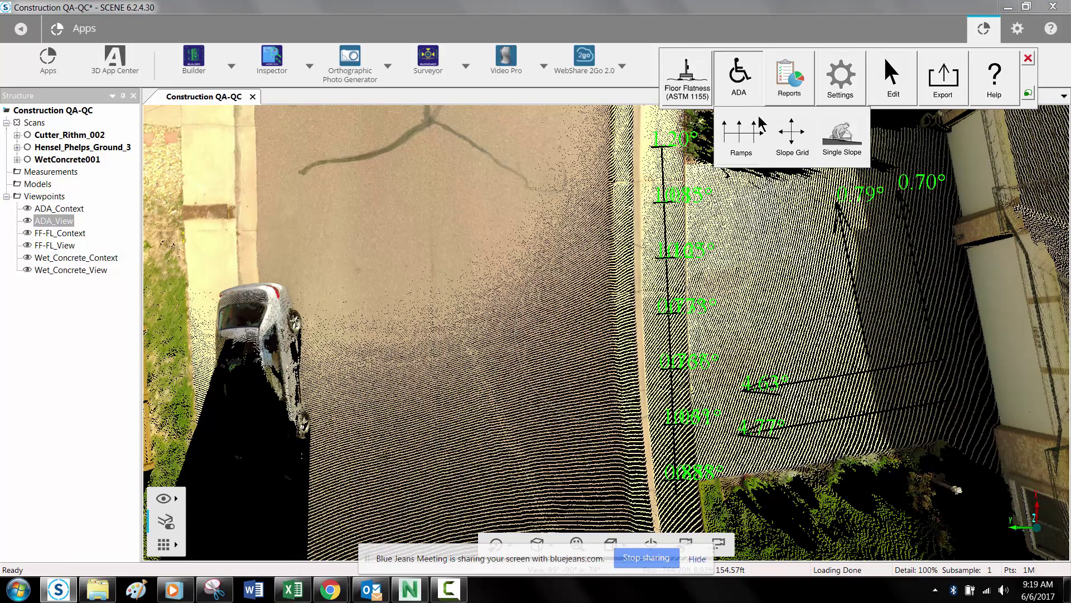
click(804, 153)
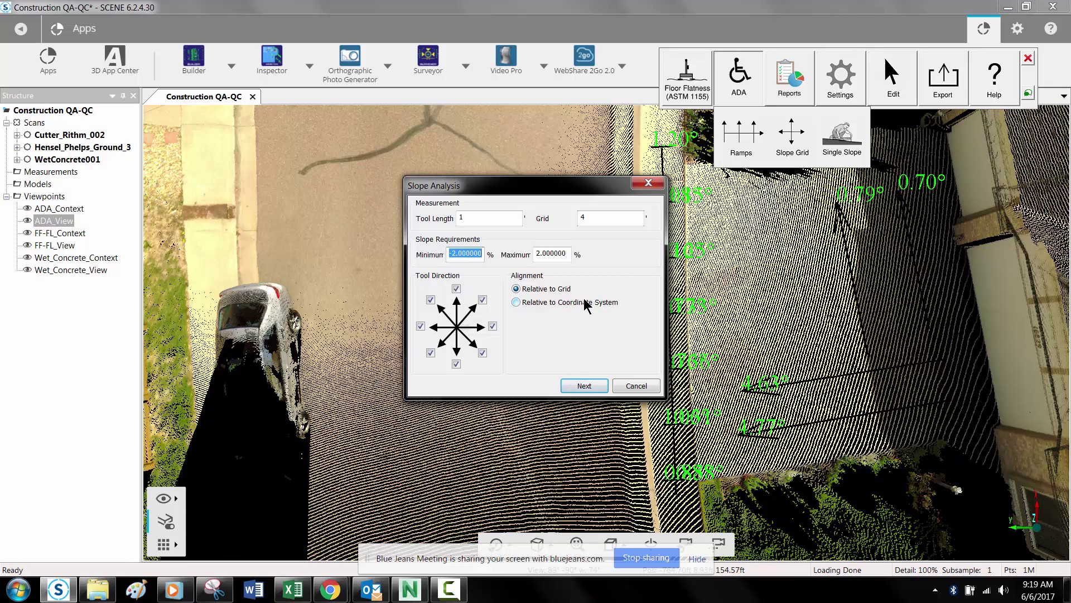
drag(542, 188, 304, 281)
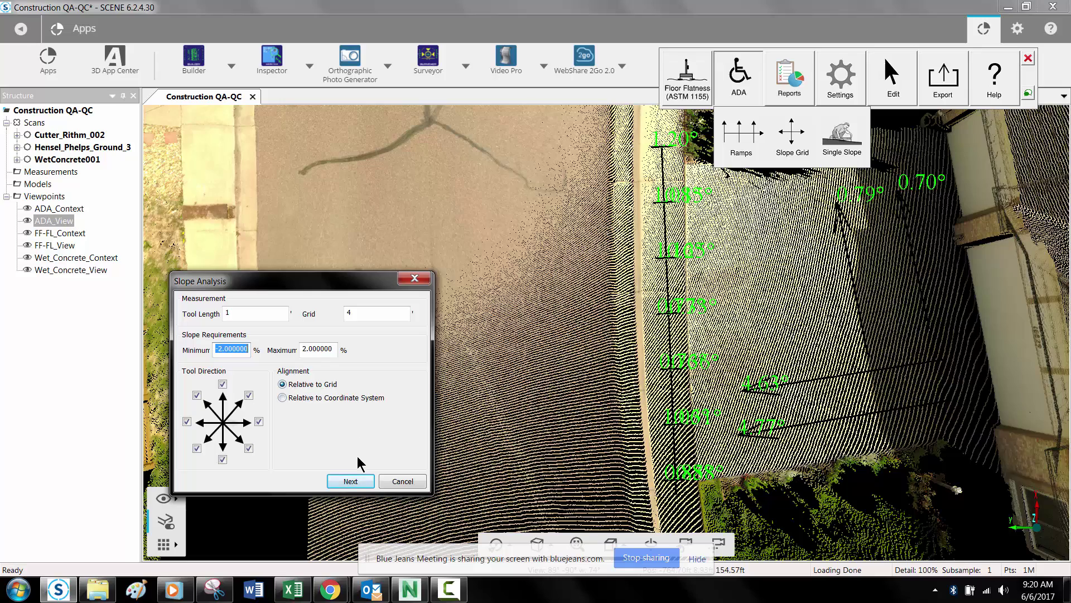
click(346, 481)
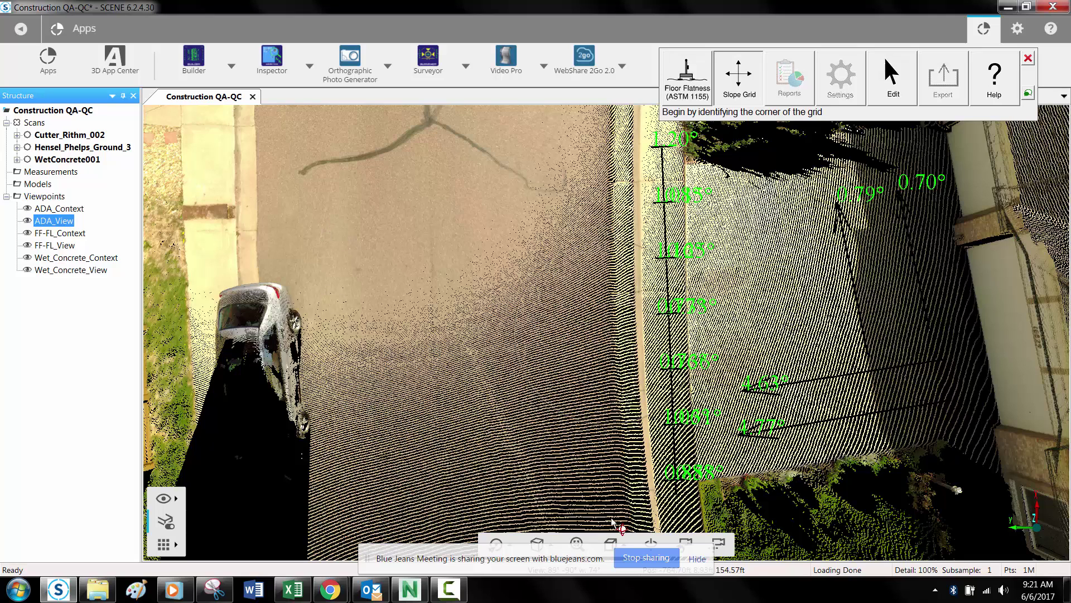
- Define the slope grid's corner, length and width on the street between the parked car and the curb, and accept its points
click(324, 209)
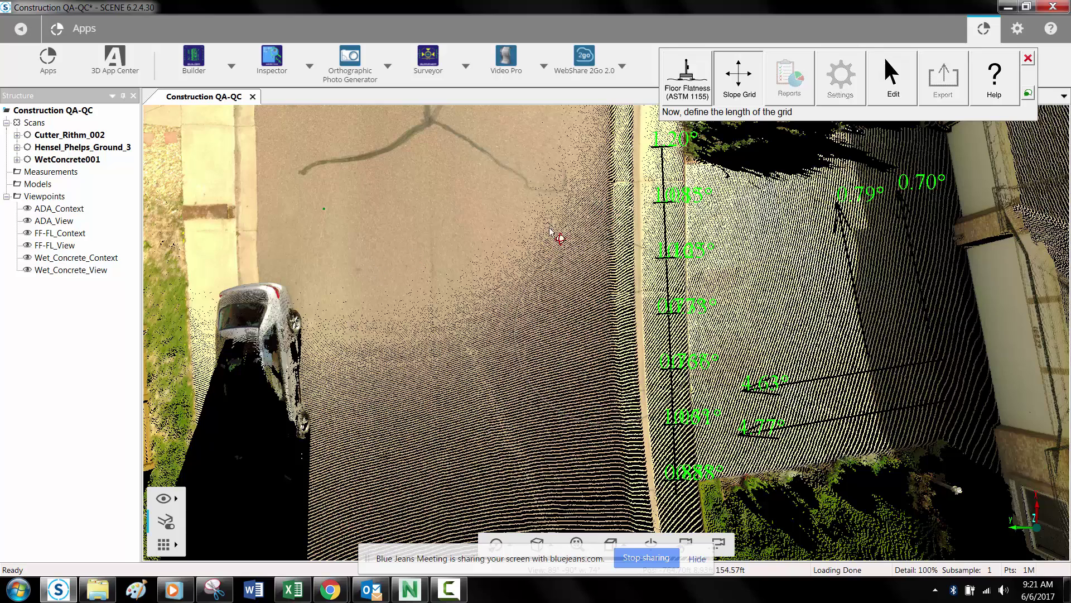
click(605, 209)
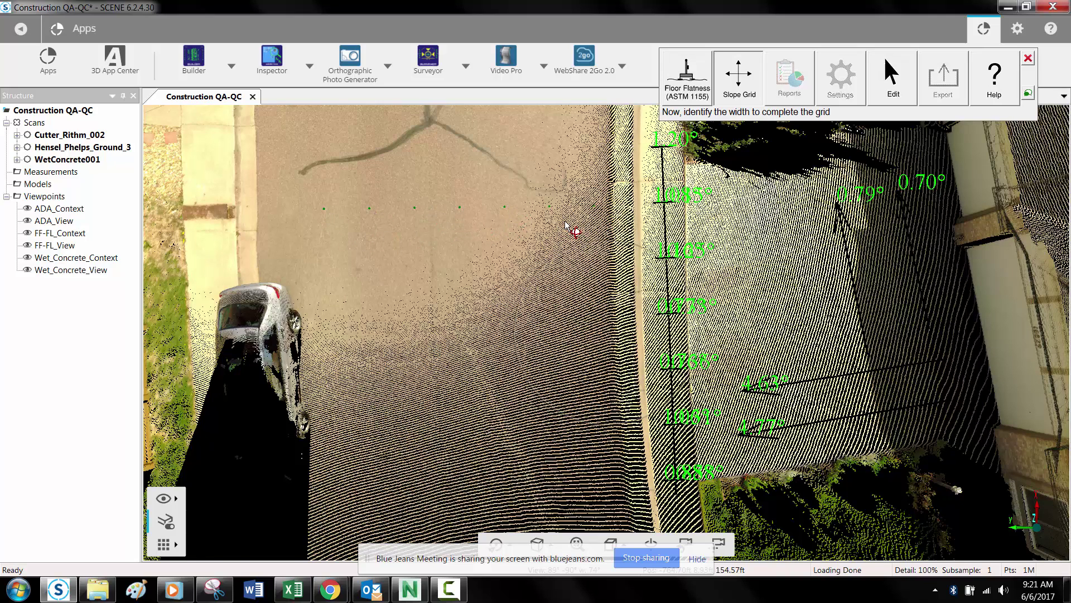
click(608, 484)
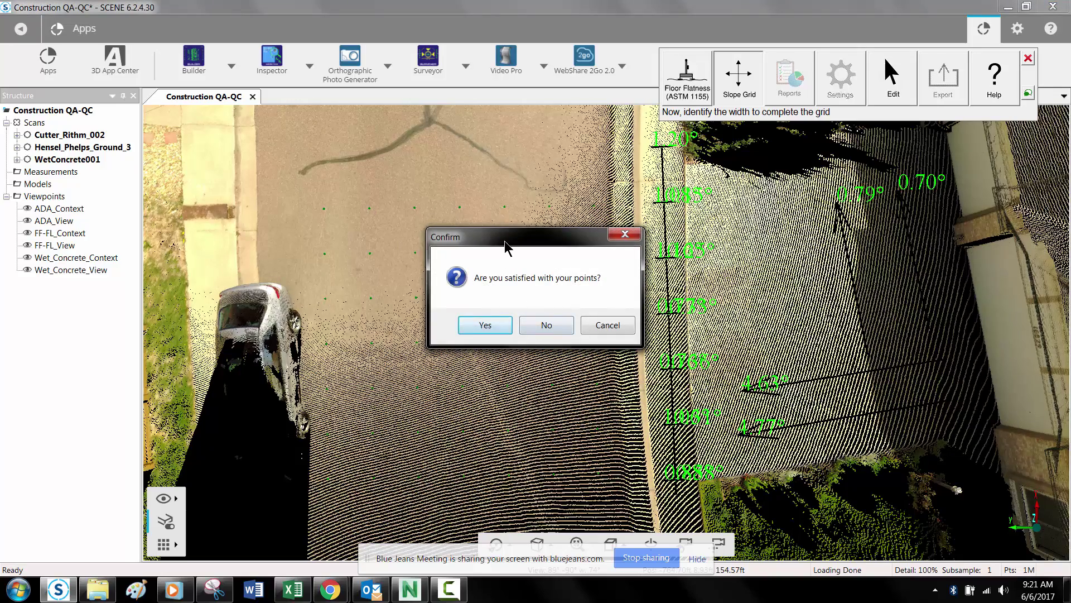
drag(509, 239, 778, 267)
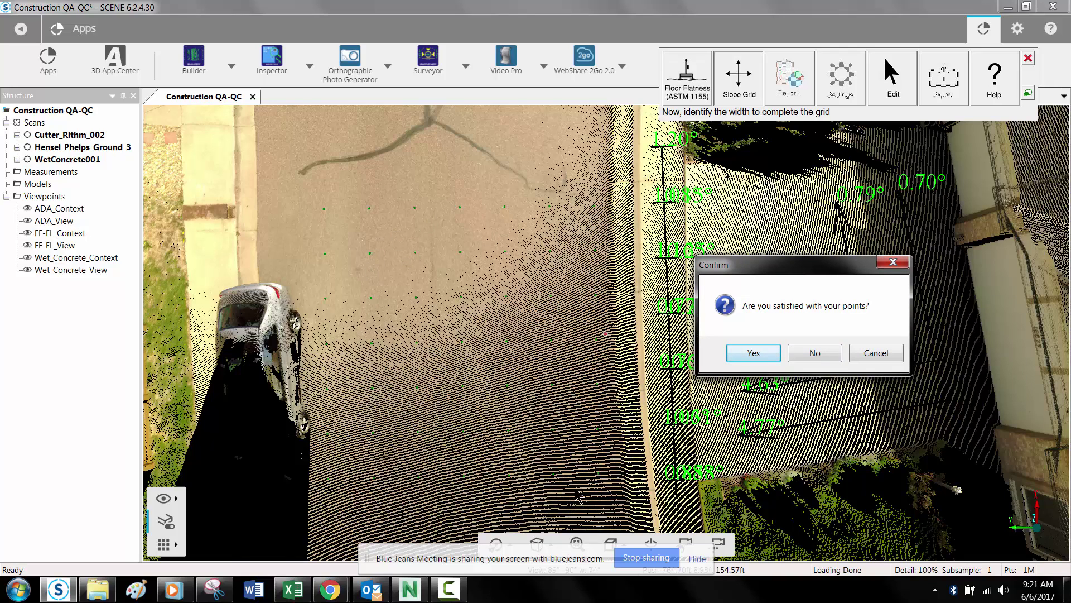
click(742, 354)
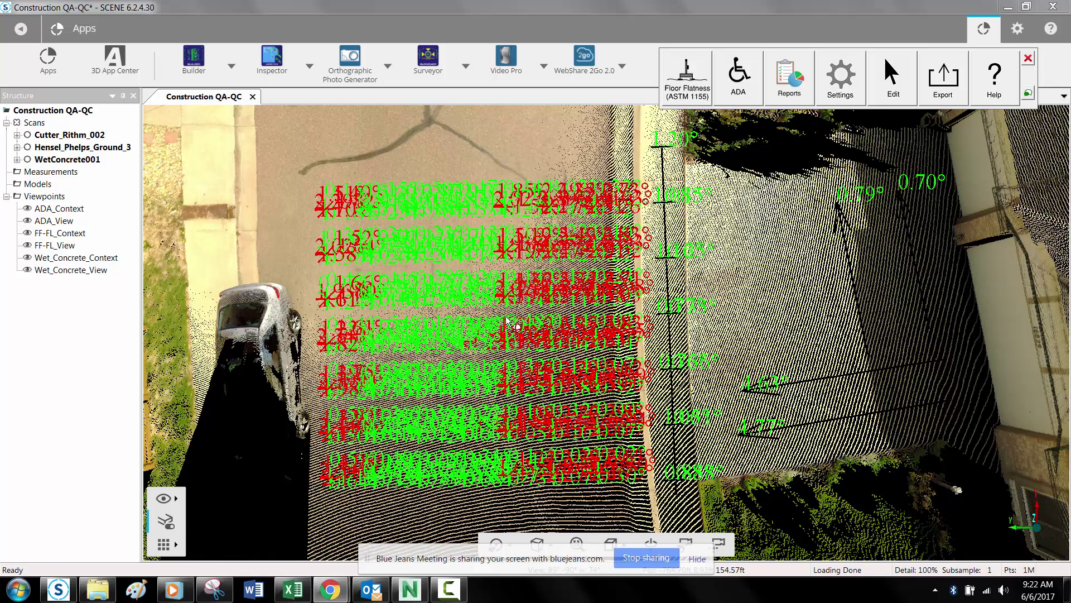
- Hide the passing measurements and the slope numbers in the Inspector's ADA ramp options, testing the number display first
scroll(576, 371, up, 5)
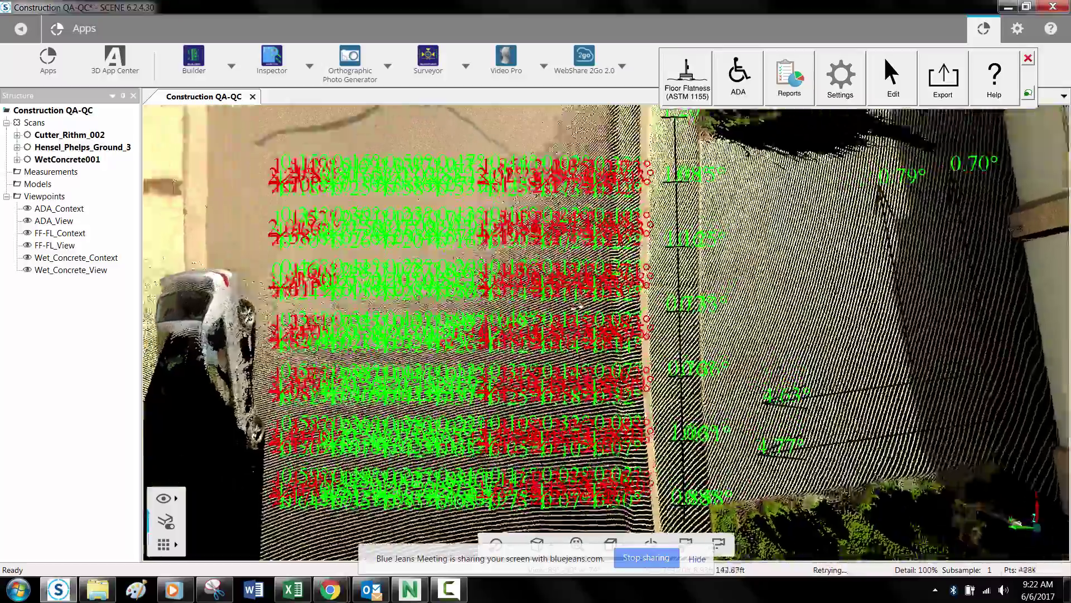
scroll(575, 427, up, 5)
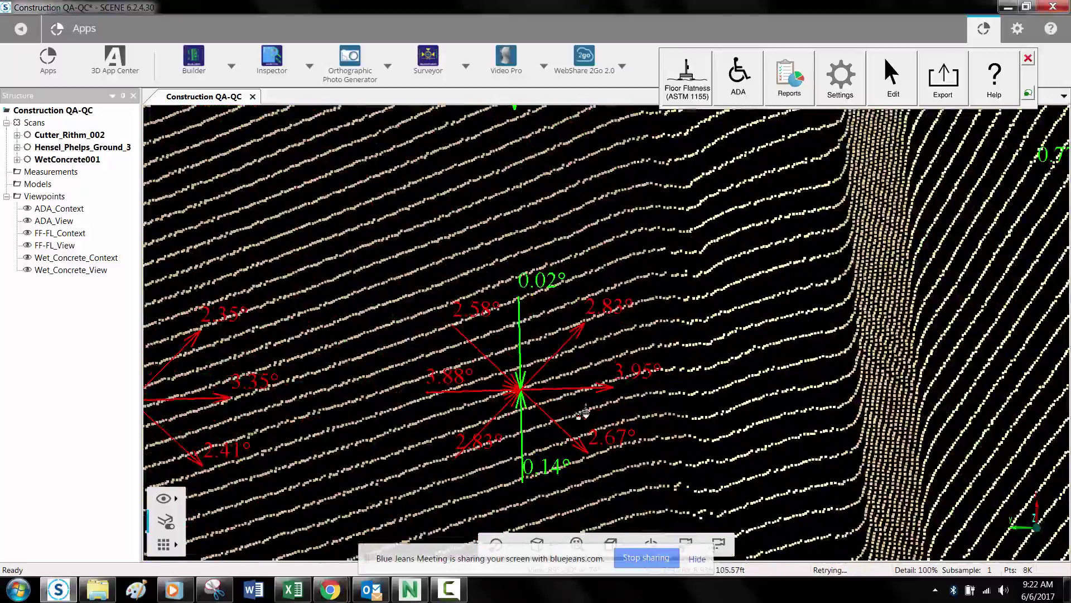
middle_drag(501, 400, 566, 324)
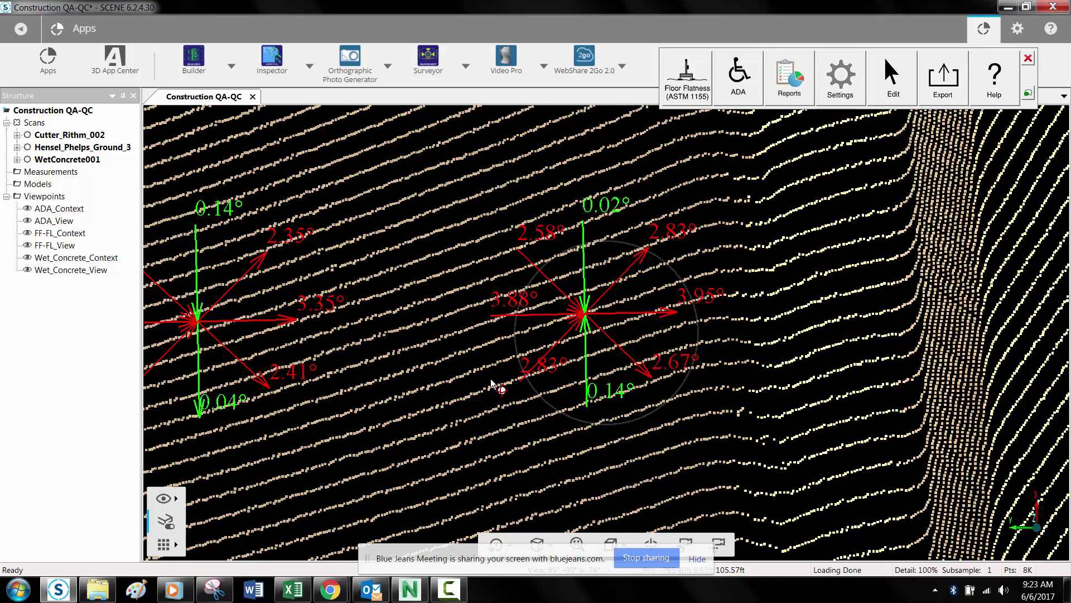
click(841, 95)
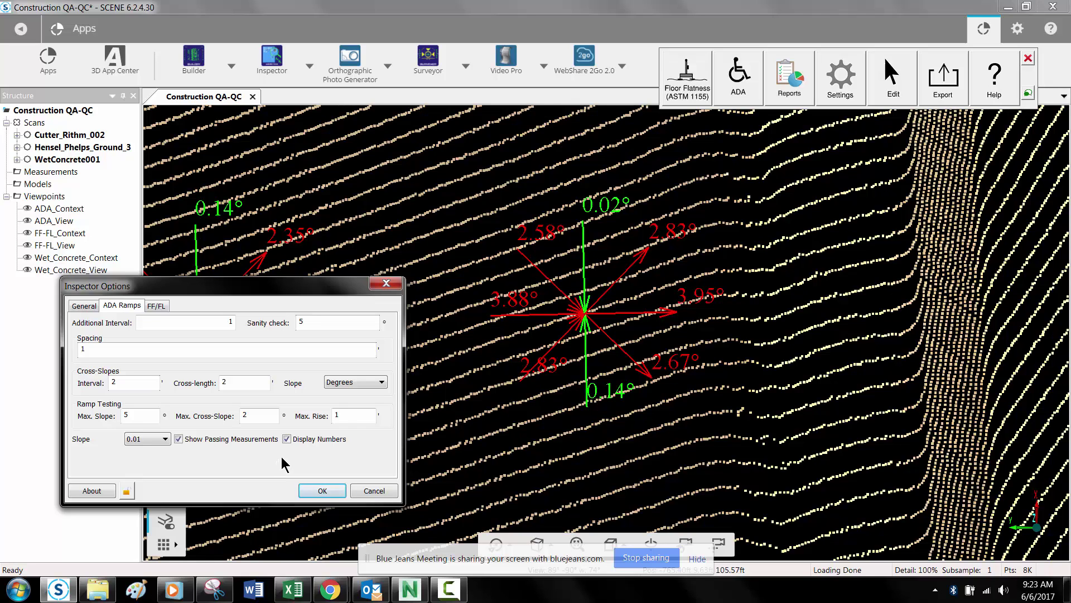
click(287, 439)
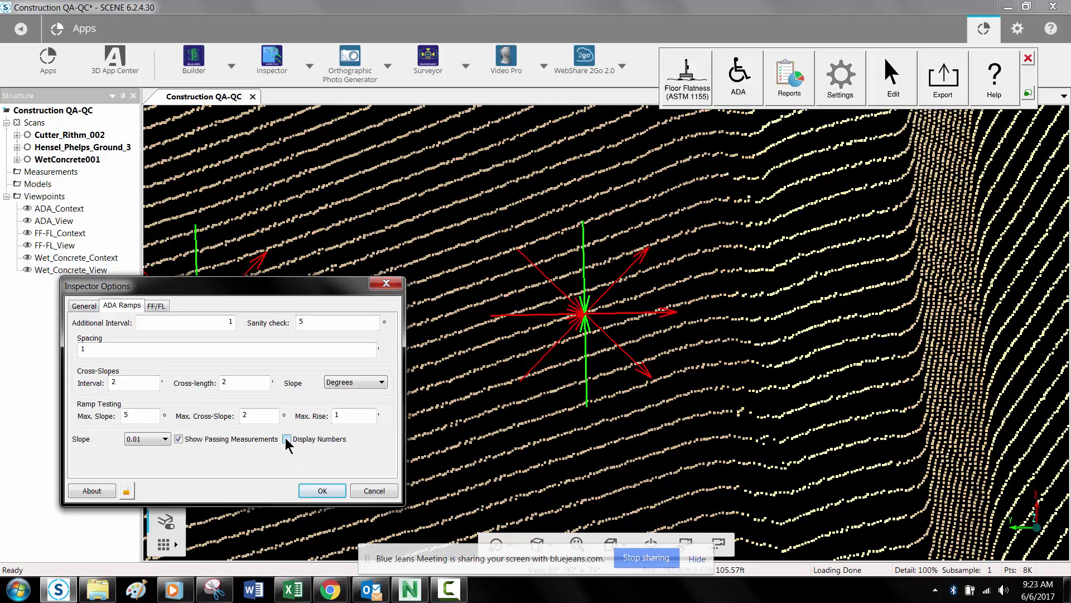
click(287, 439)
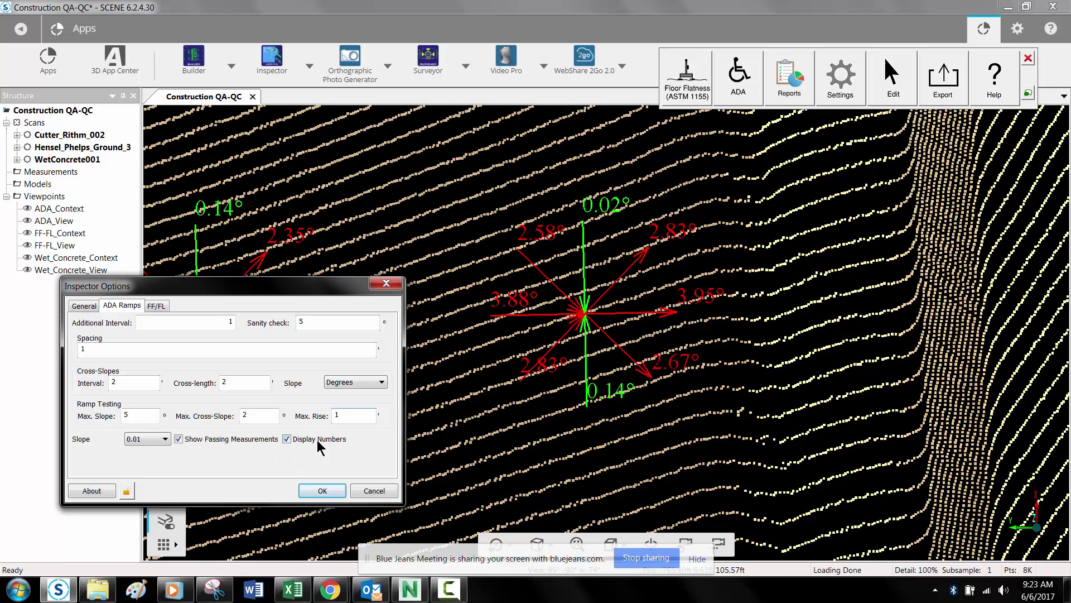
click(178, 439)
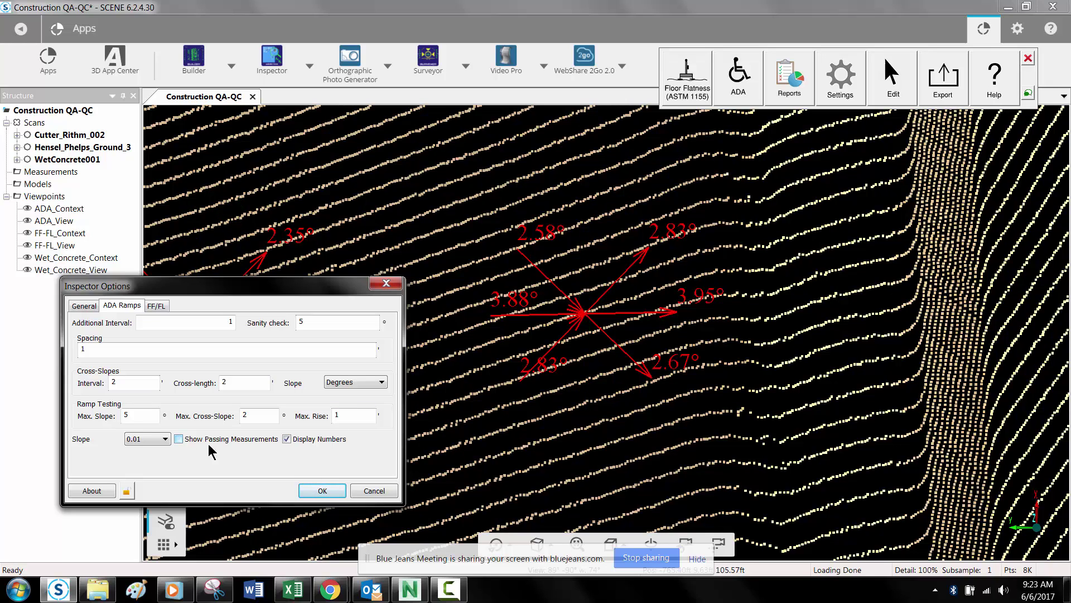
click(287, 440)
click(323, 491)
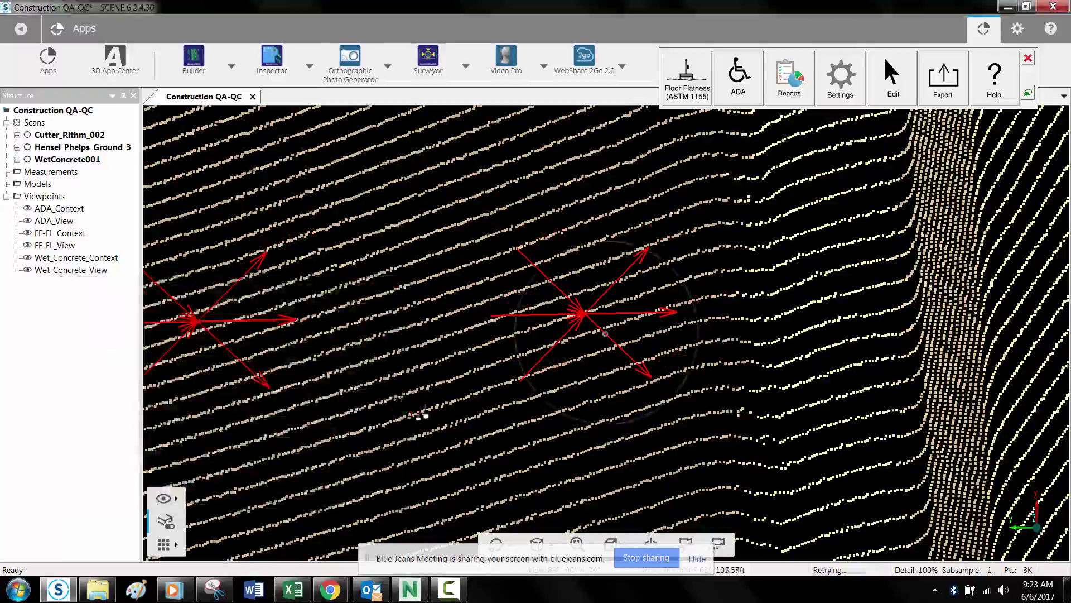
- Look over the failing arrows across the street grid, and turn passing measurements and slope numbers back on in the ADA ramp options
middle_drag(421, 414, 435, 478)
middle_drag(423, 162, 552, 137)
middle_drag(545, 468, 549, 441)
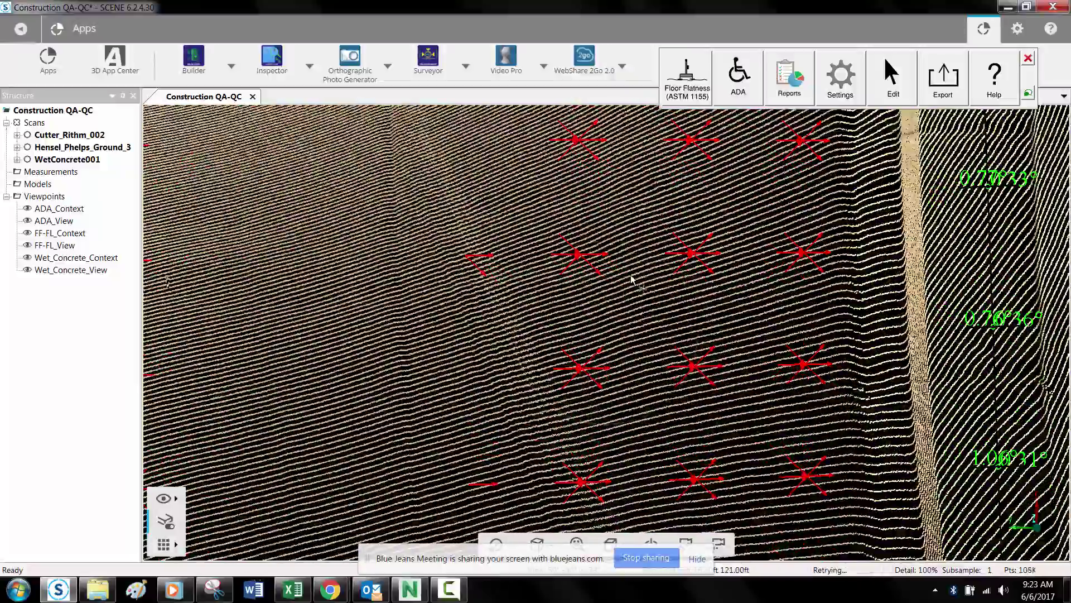
middle_drag(631, 278, 638, 357)
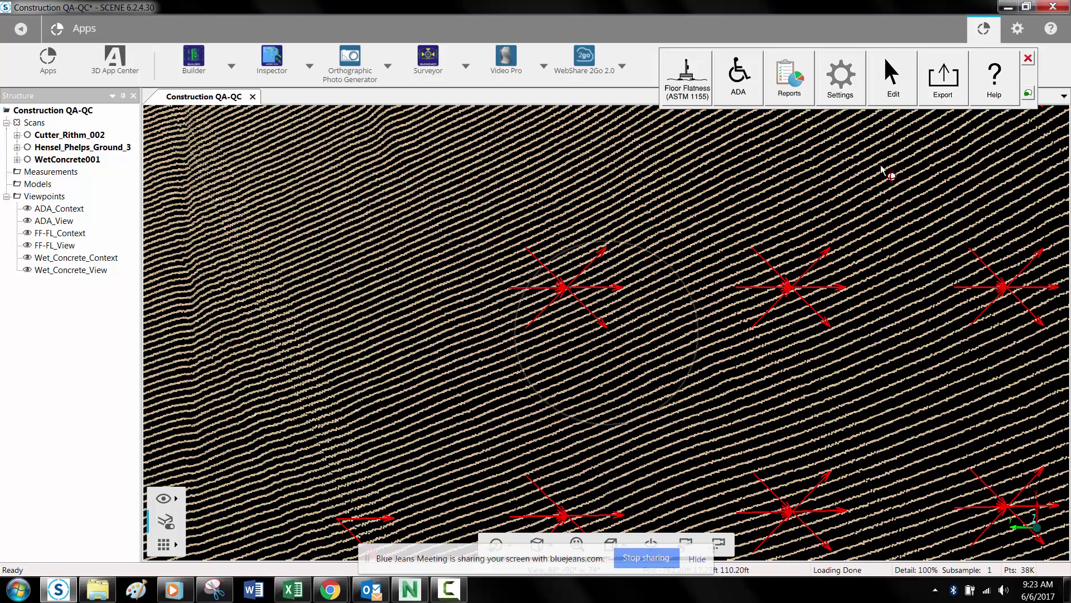
click(854, 87)
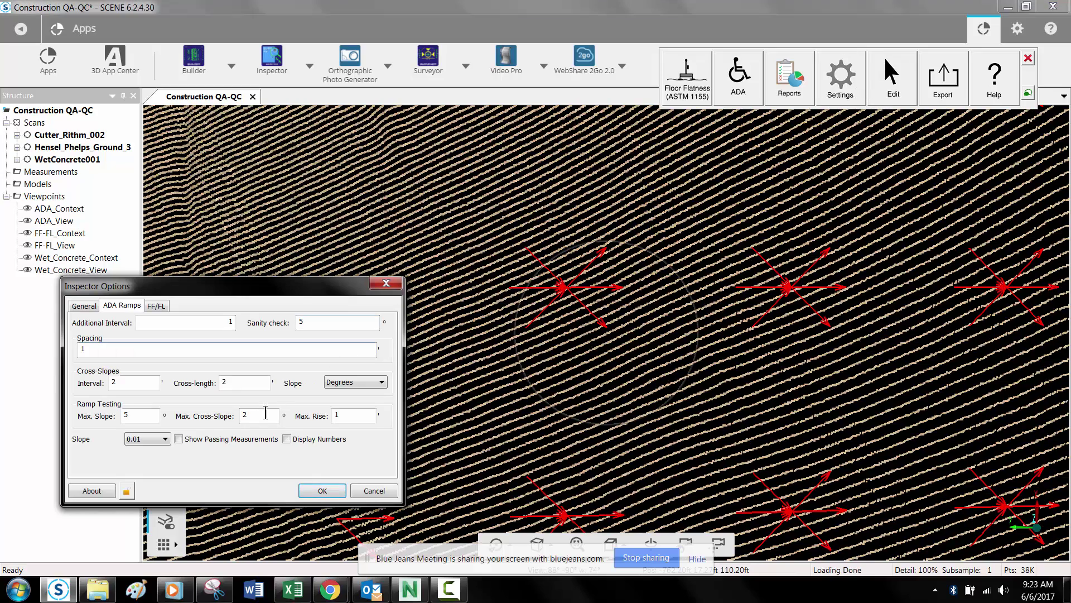
click(286, 440)
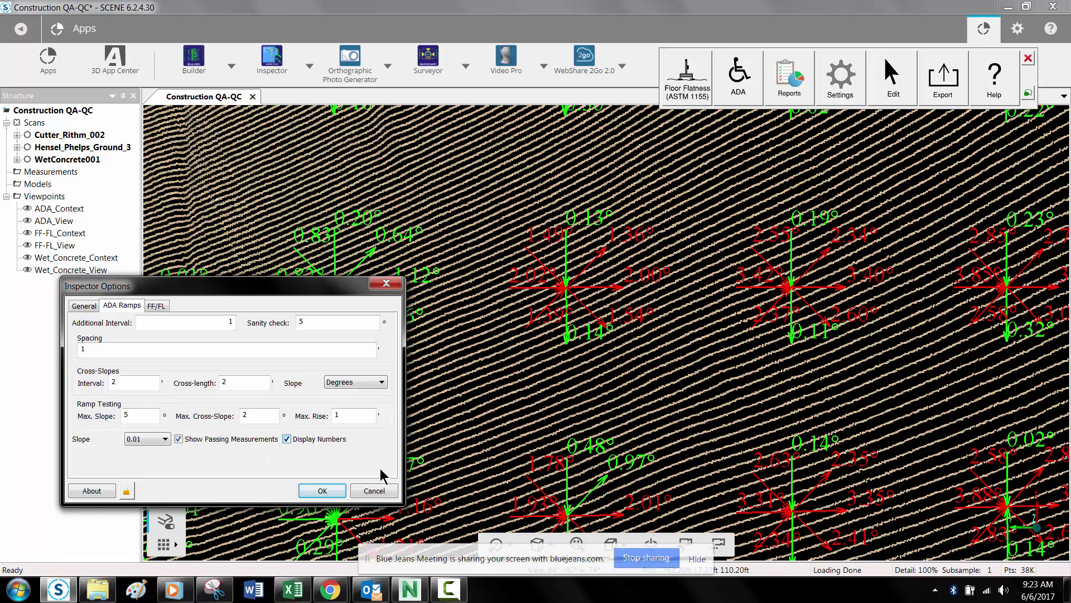
click(321, 491)
- Examine the street slope grid from several angles and distances, comparing passing and failing slope arrows between the car and the curb
click(727, 90)
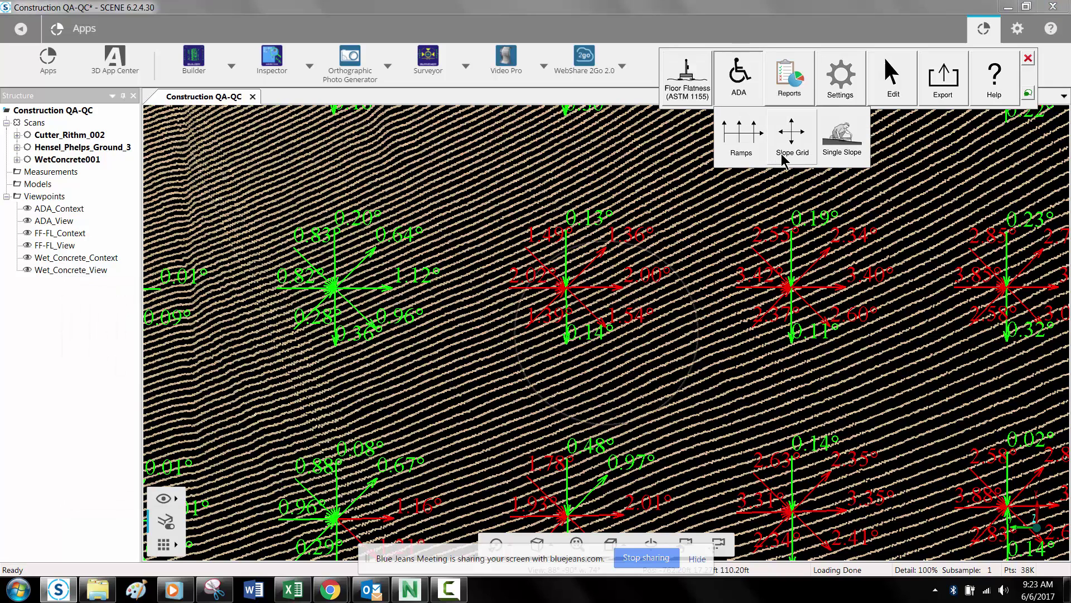
click(802, 152)
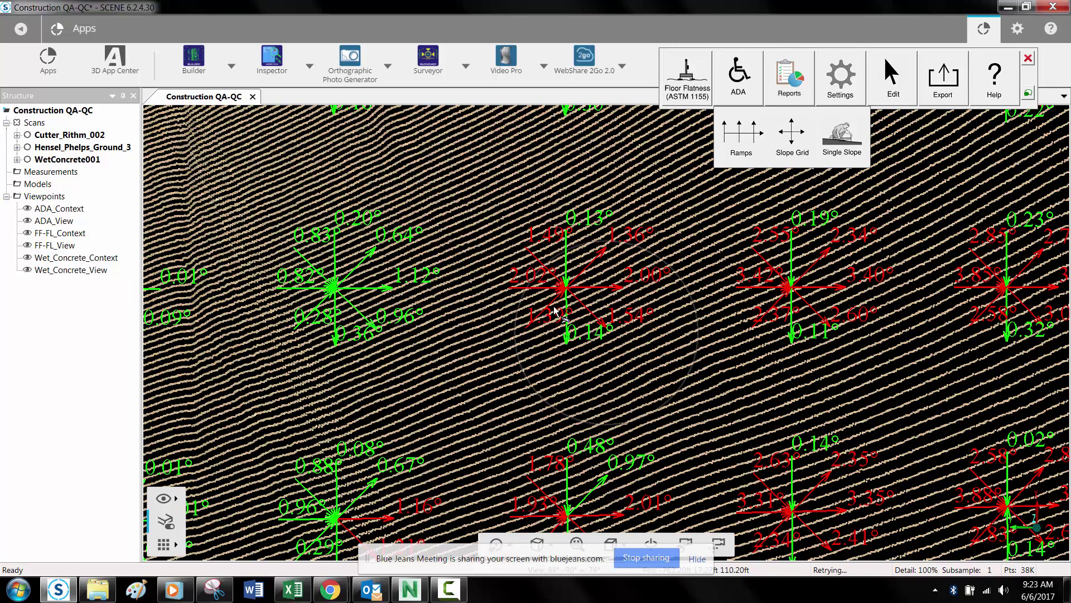
scroll(486, 358, down, 6)
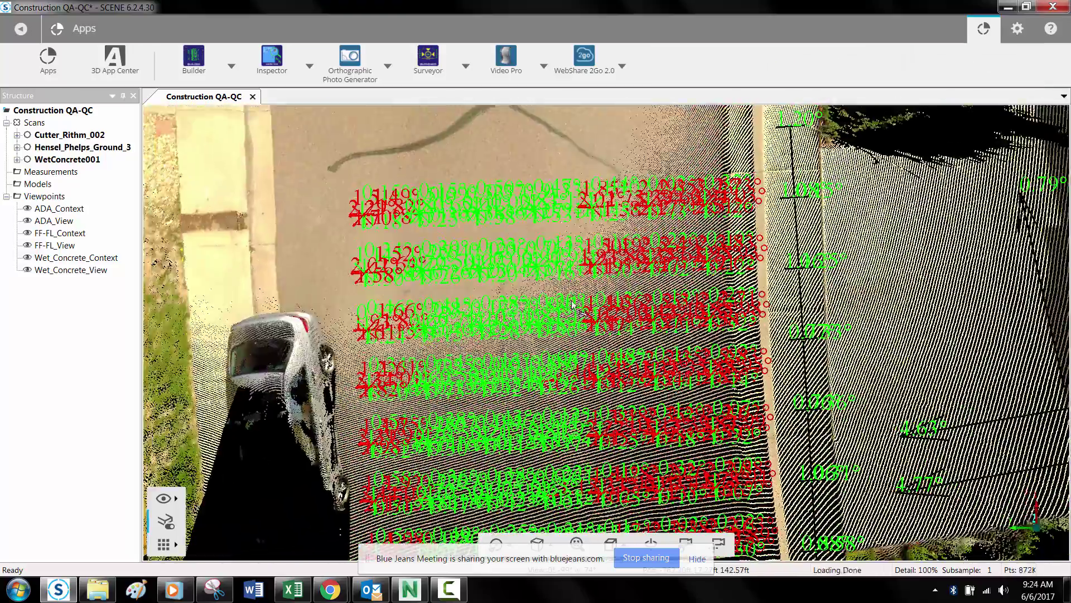
drag(572, 304, 570, 224)
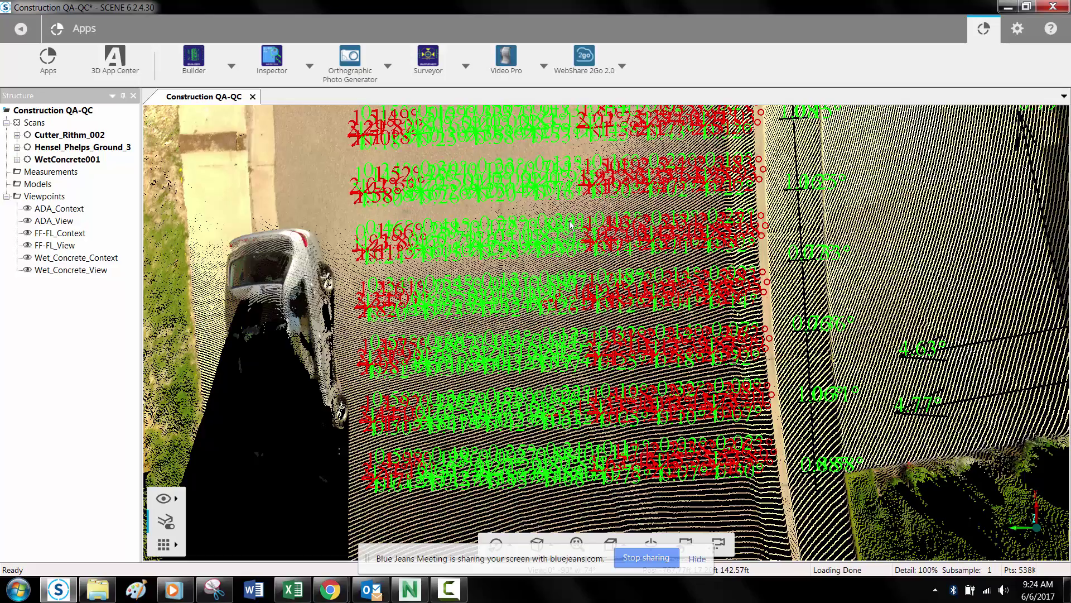
scroll(501, 269, up, 1)
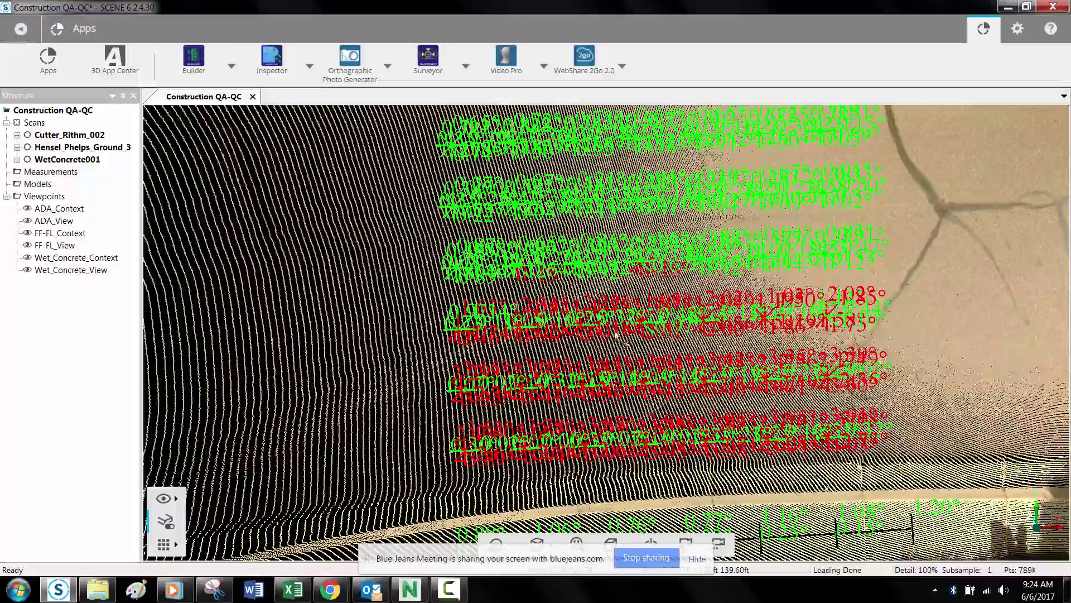
drag(615, 333, 724, 325)
middle_drag(724, 325, 766, 483)
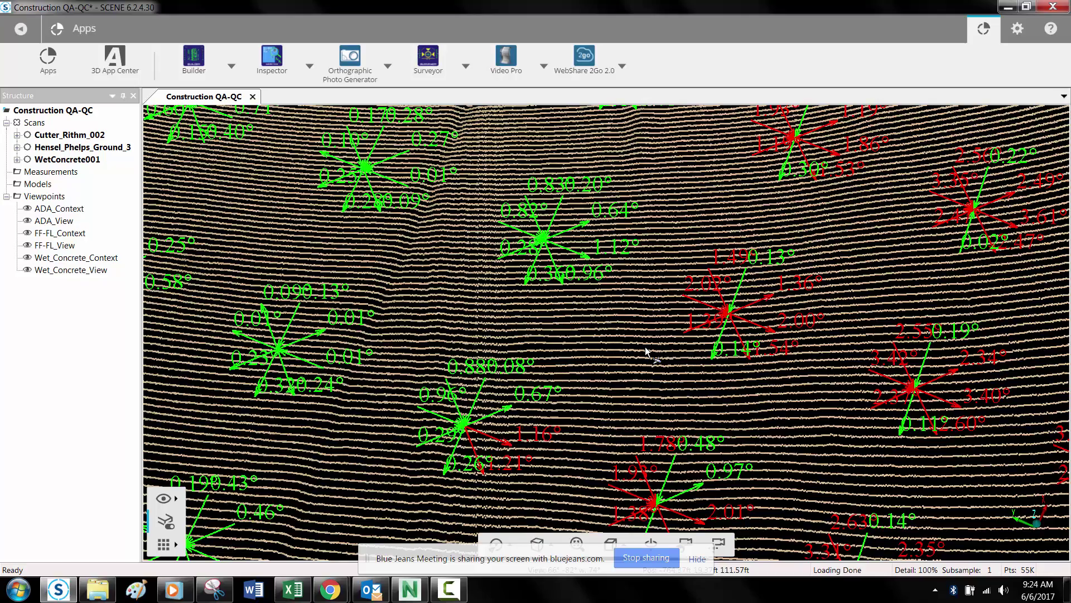
scroll(651, 354, down, 5)
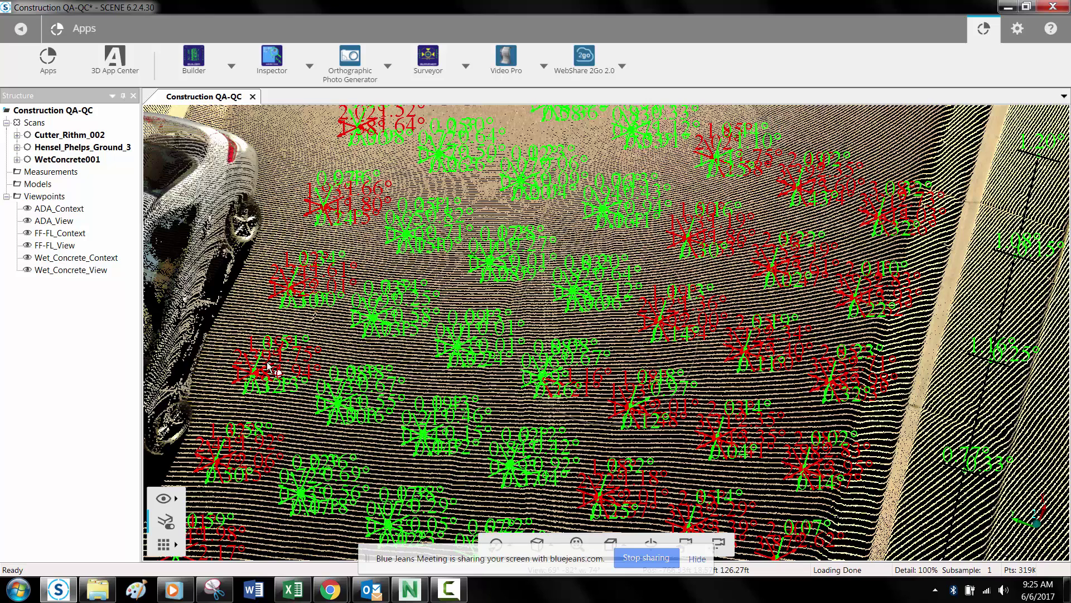
- Activate the FF-FL_Context viewpoint, and switch to the FF-FL_View viewpoint for a plan view of the slab
right_click(72, 236)
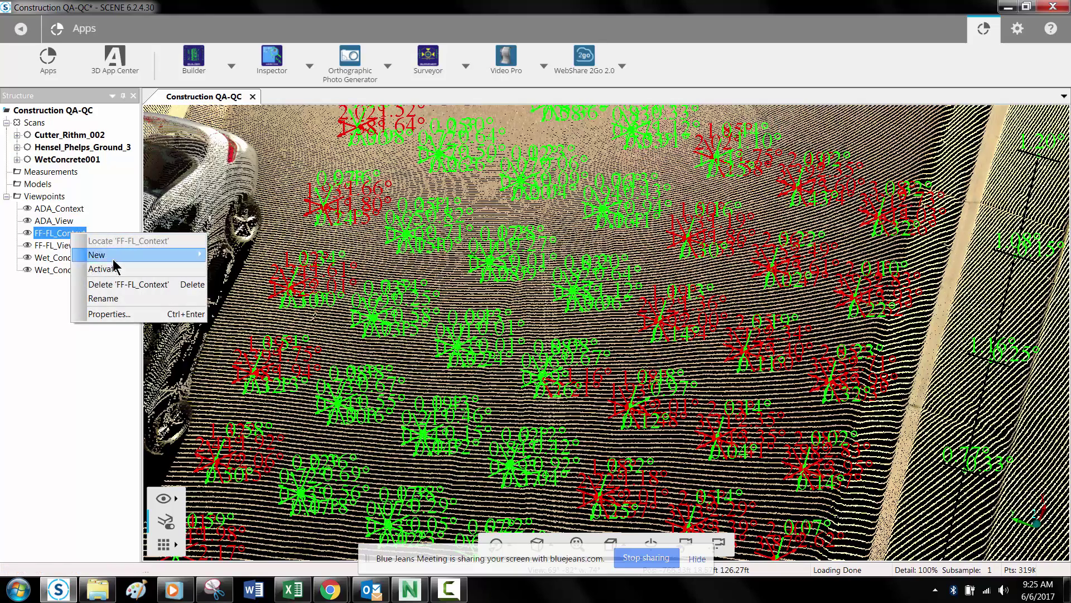
click(117, 269)
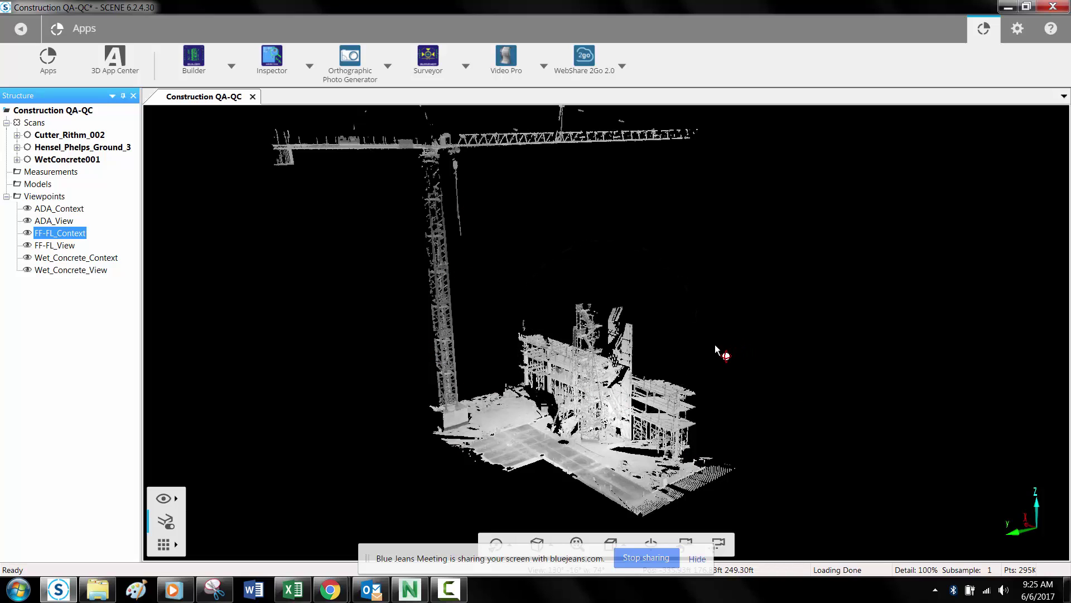
ctrl+click(63, 246)
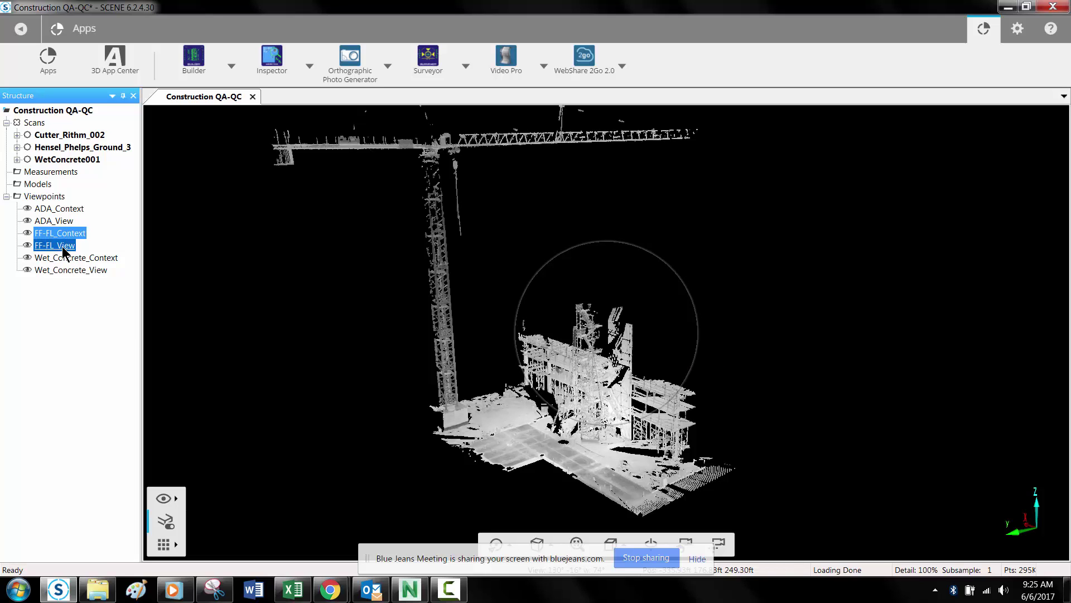
click(64, 250)
right_click(63, 247)
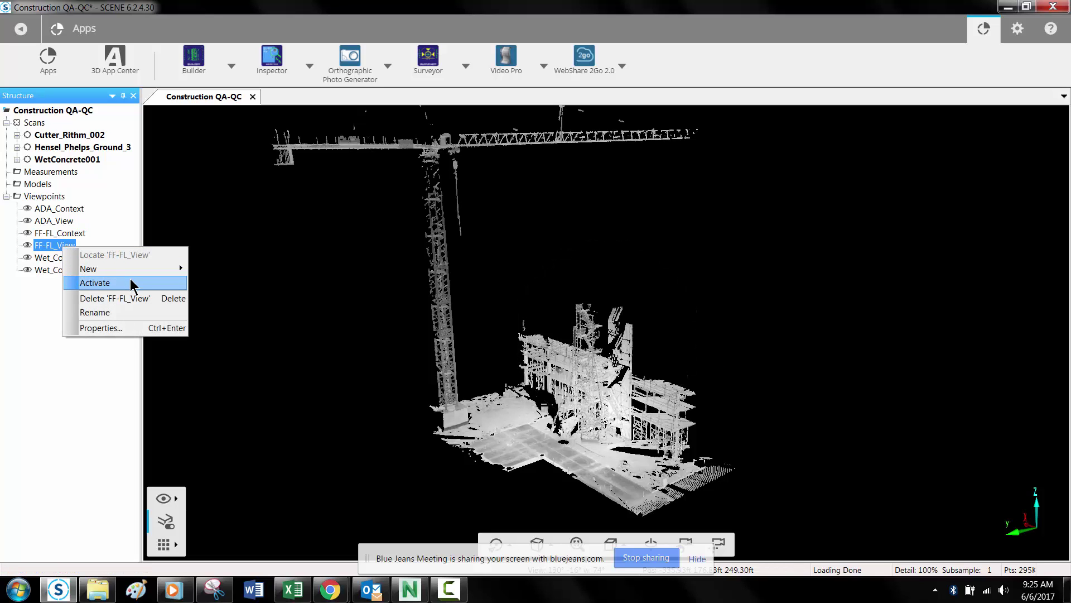
click(95, 283)
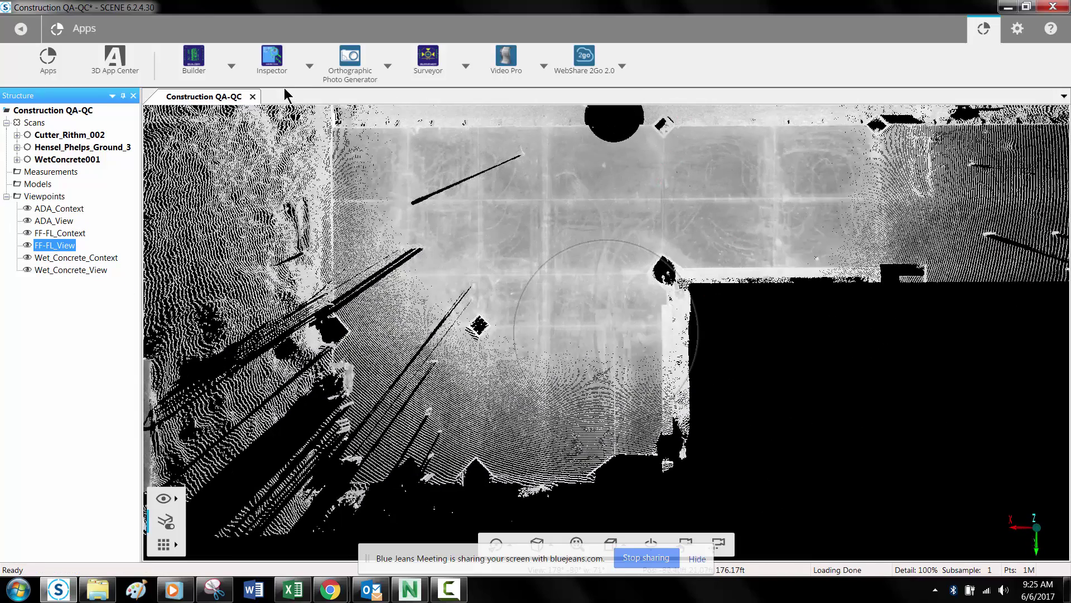
- Start the Inspector app and use its editing tools to start fresh, clearing the earlier ADA and slope layers
click(271, 66)
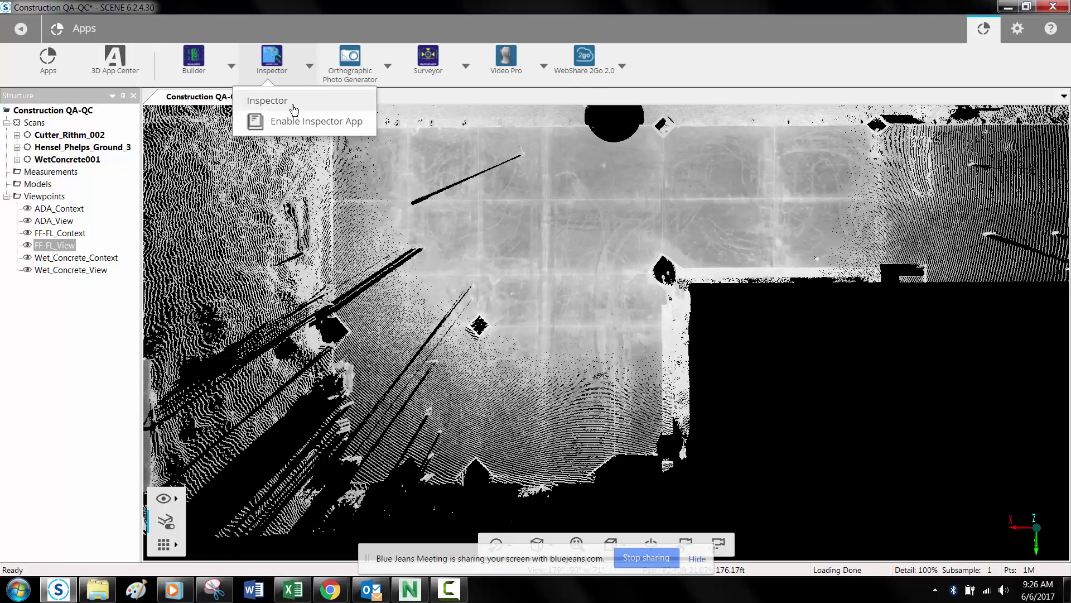
click(294, 122)
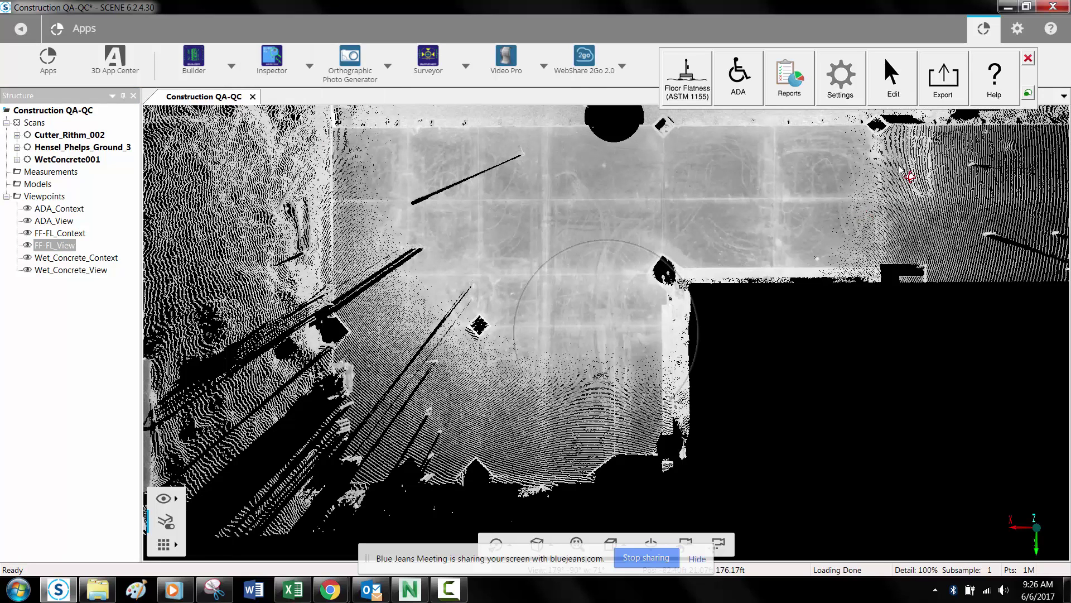
click(902, 94)
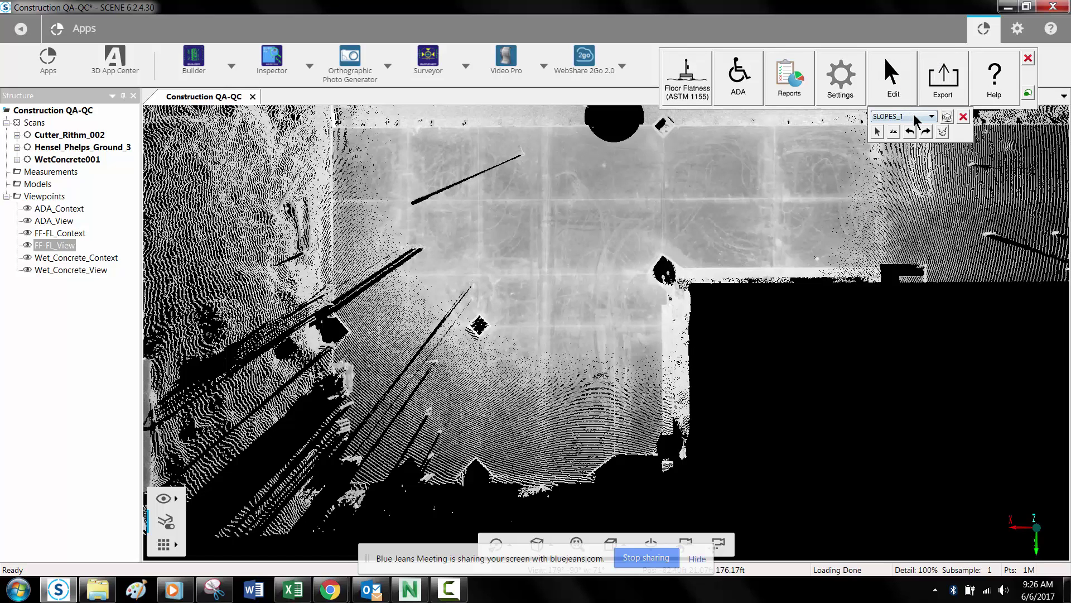
click(916, 118)
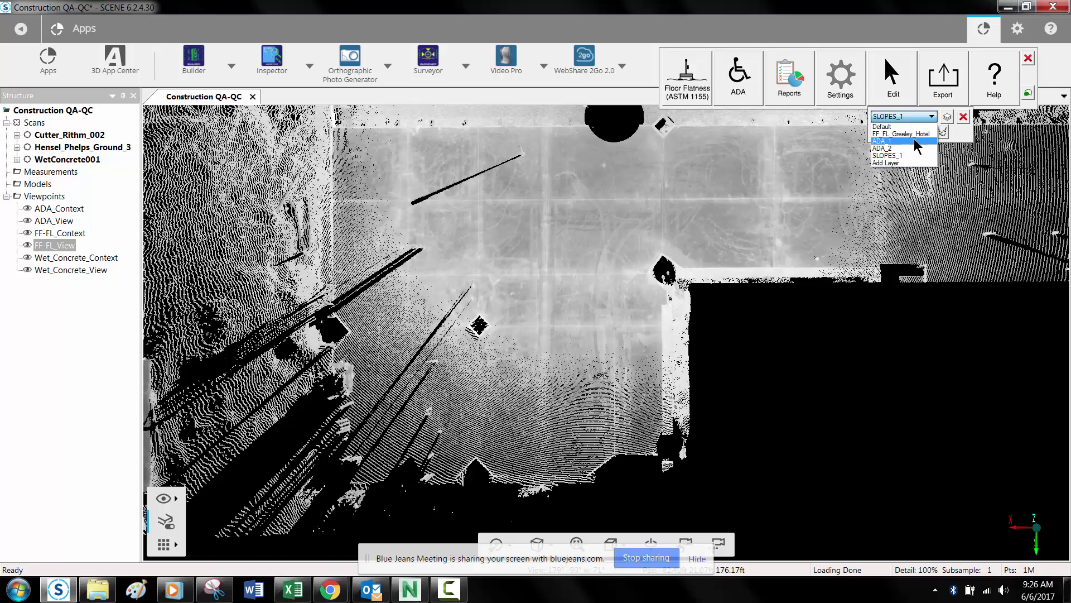
click(971, 139)
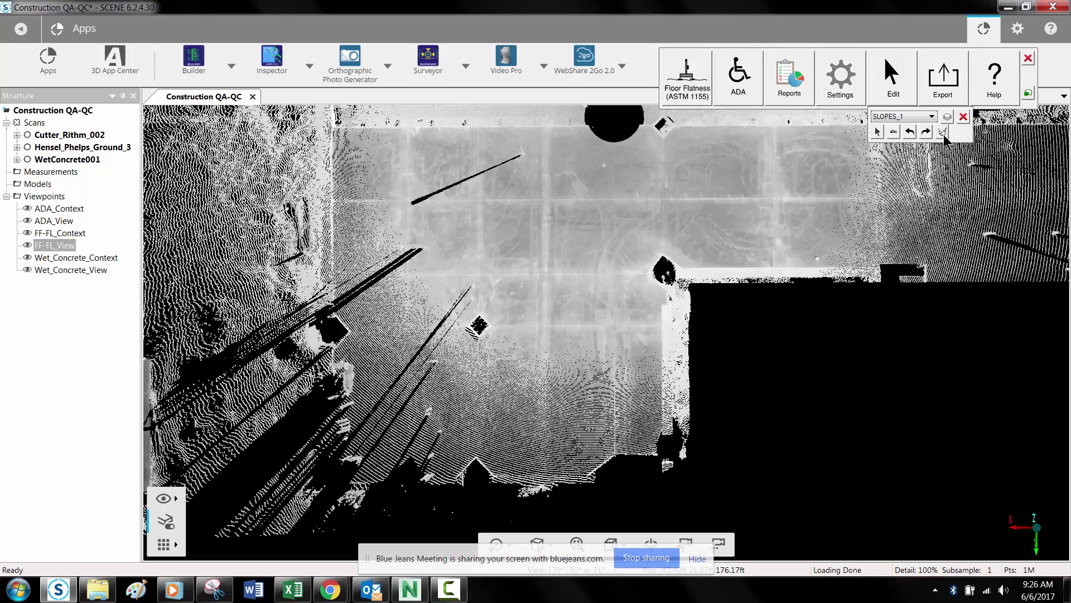
click(943, 133)
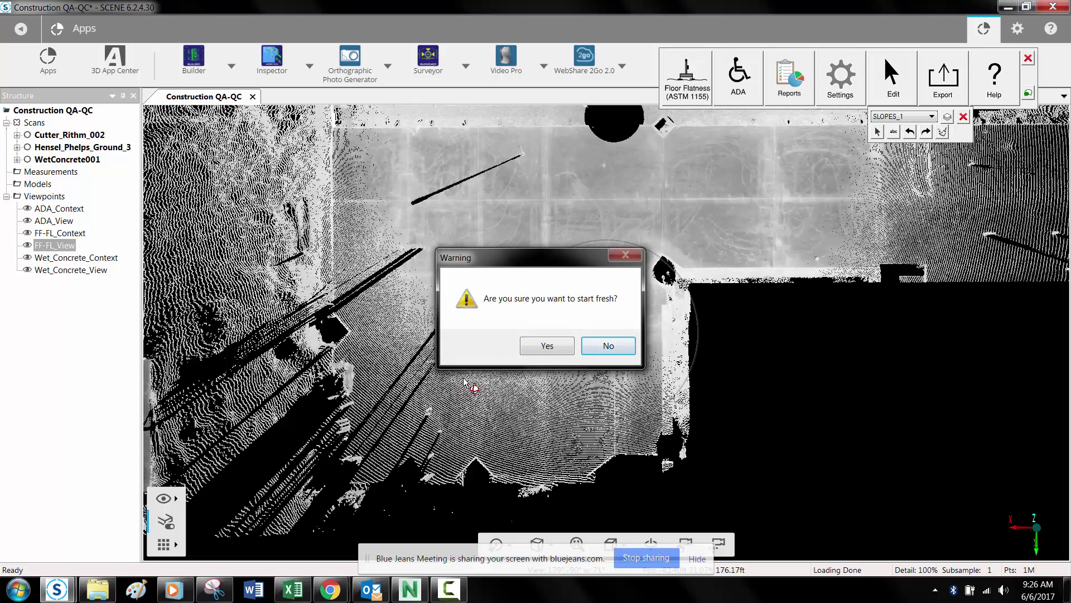
click(536, 348)
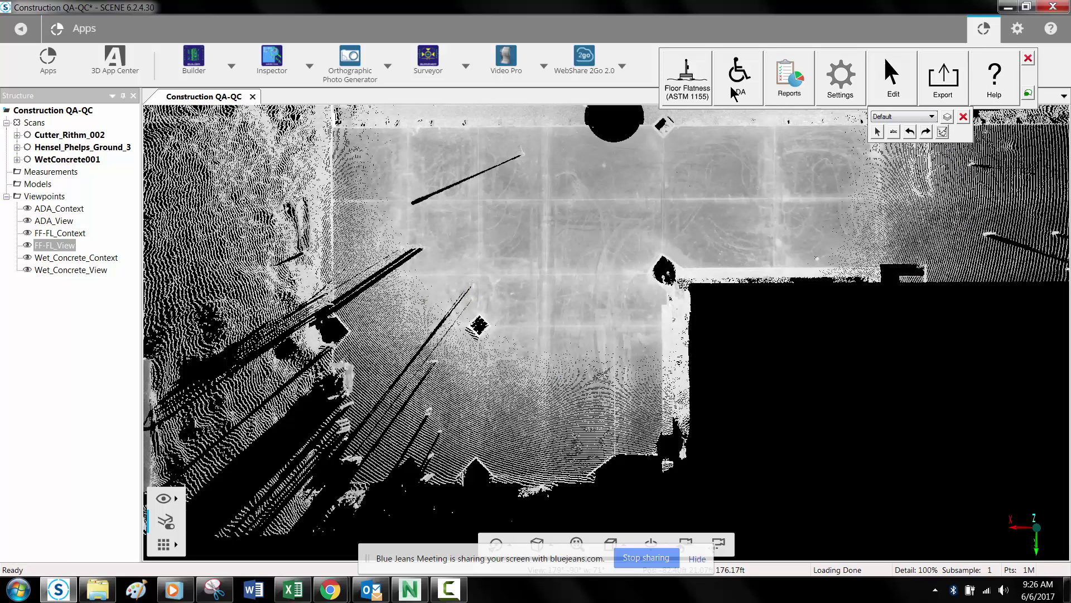
click(961, 116)
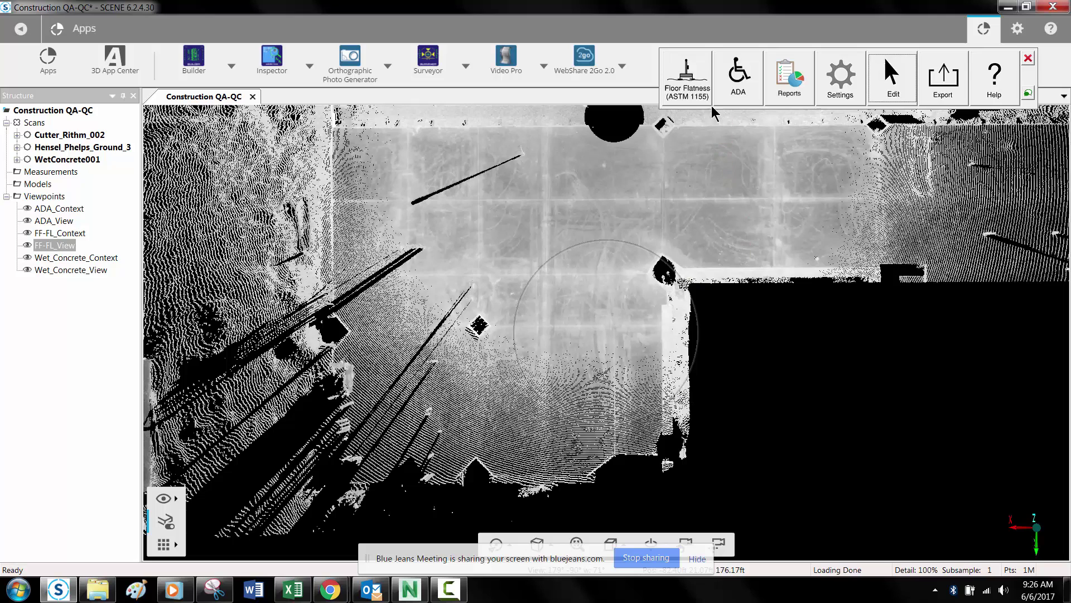
- Start a Floor Flatness (ASTM 1155) analysis and draw two long vertical runs and one horizontal run crossing both near the slab's upper edge
click(692, 78)
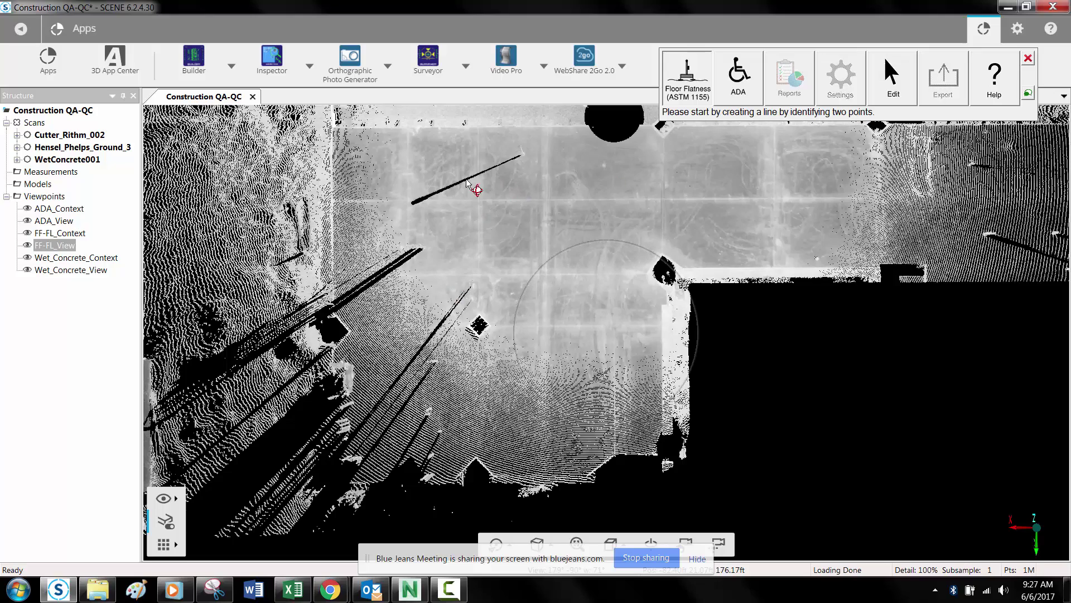
click(386, 160)
click(383, 450)
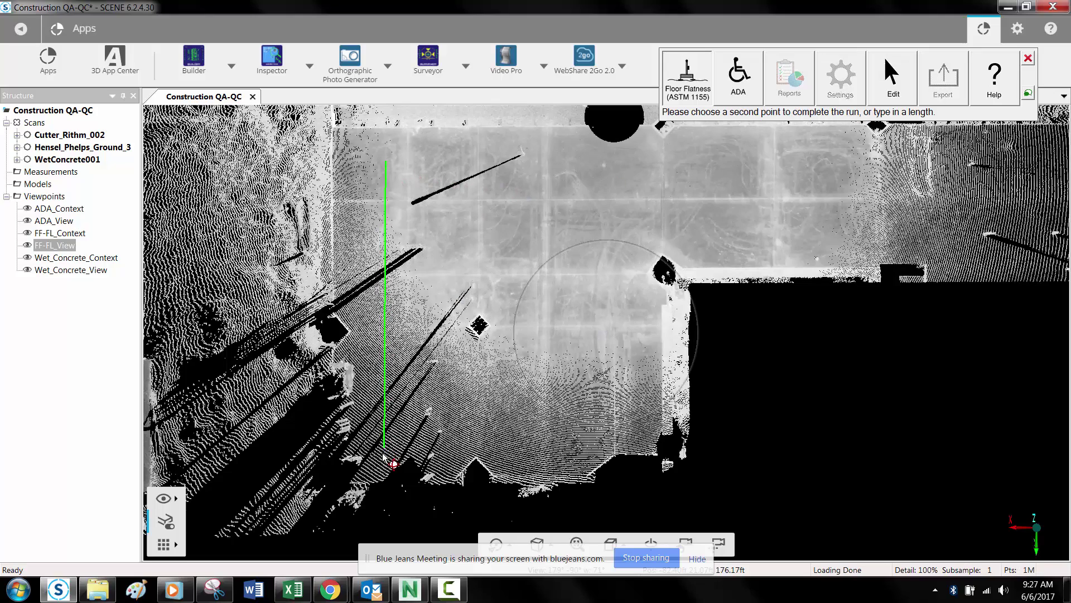
click(612, 166)
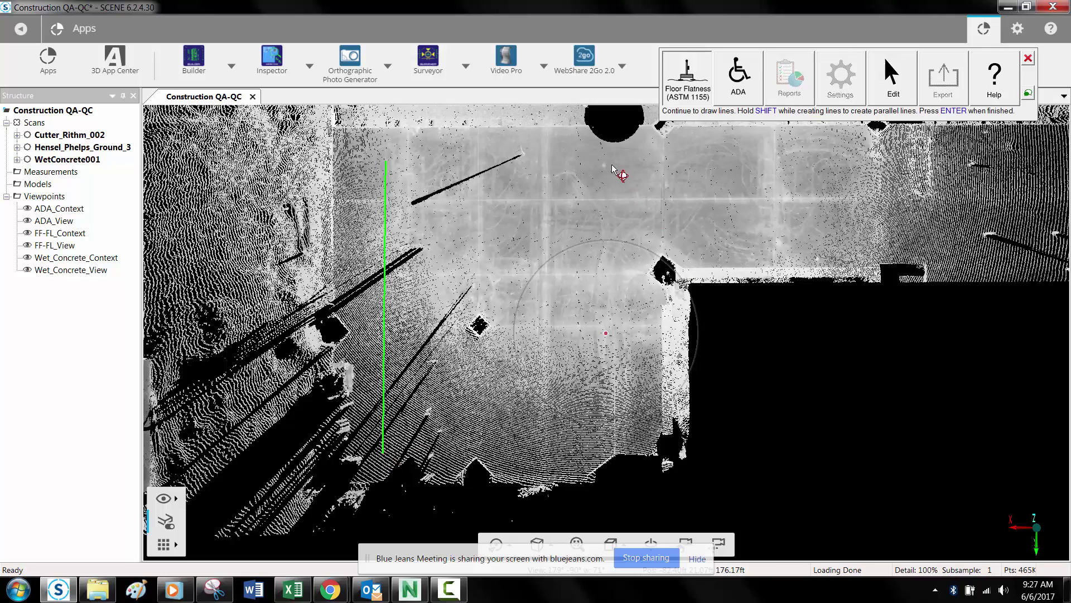
click(607, 443)
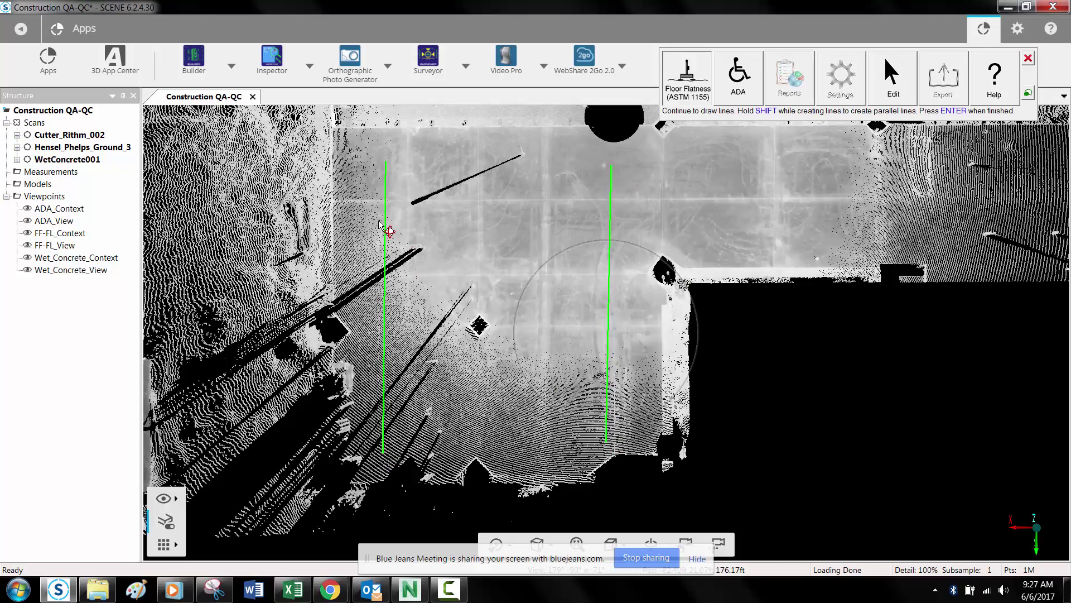
click(354, 215)
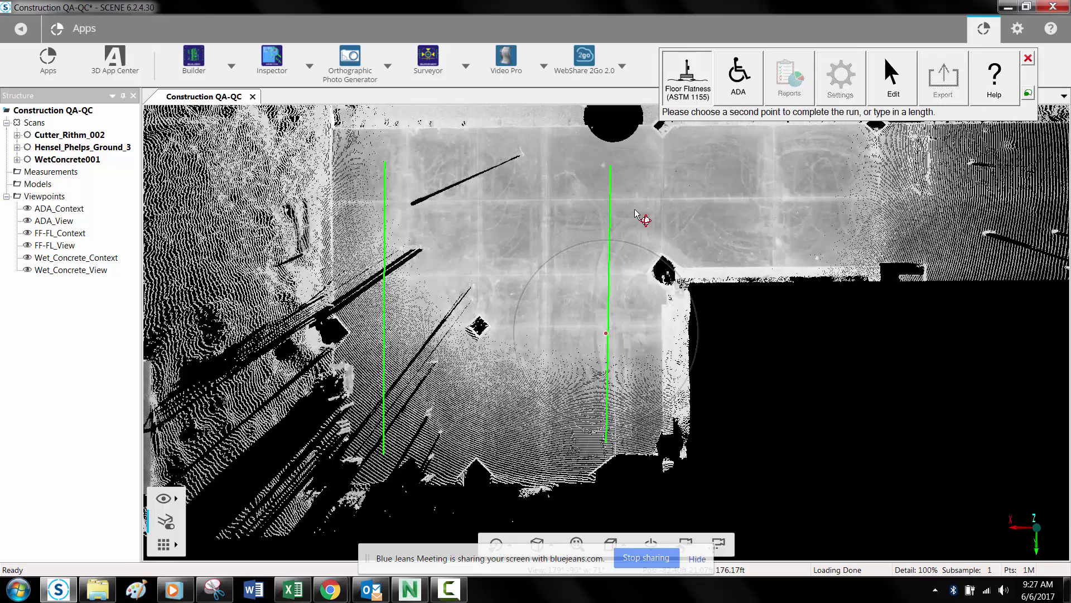
click(642, 214)
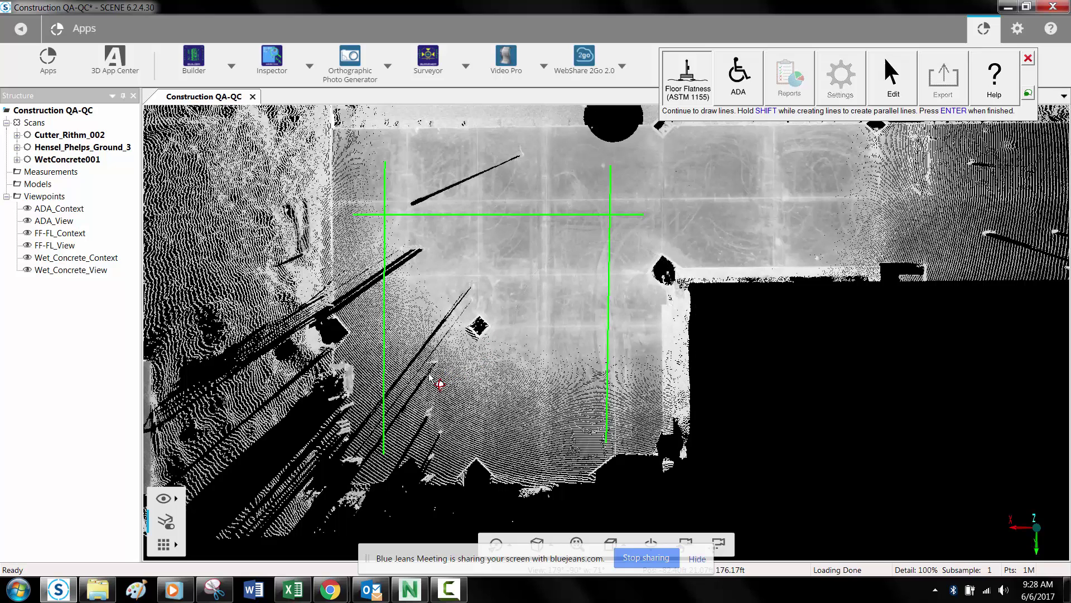
click(364, 395)
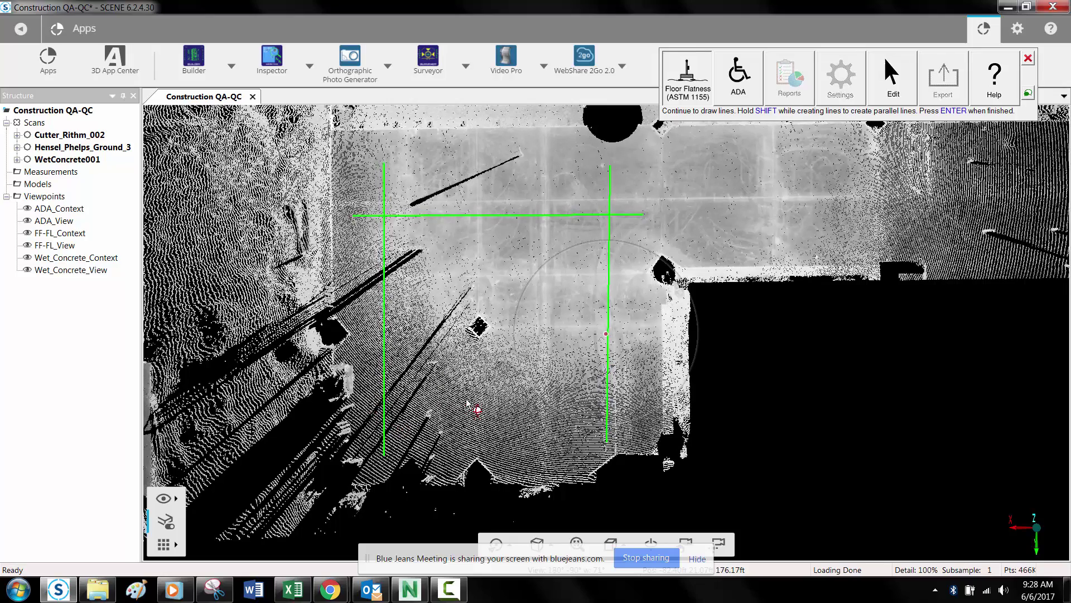
click(637, 397)
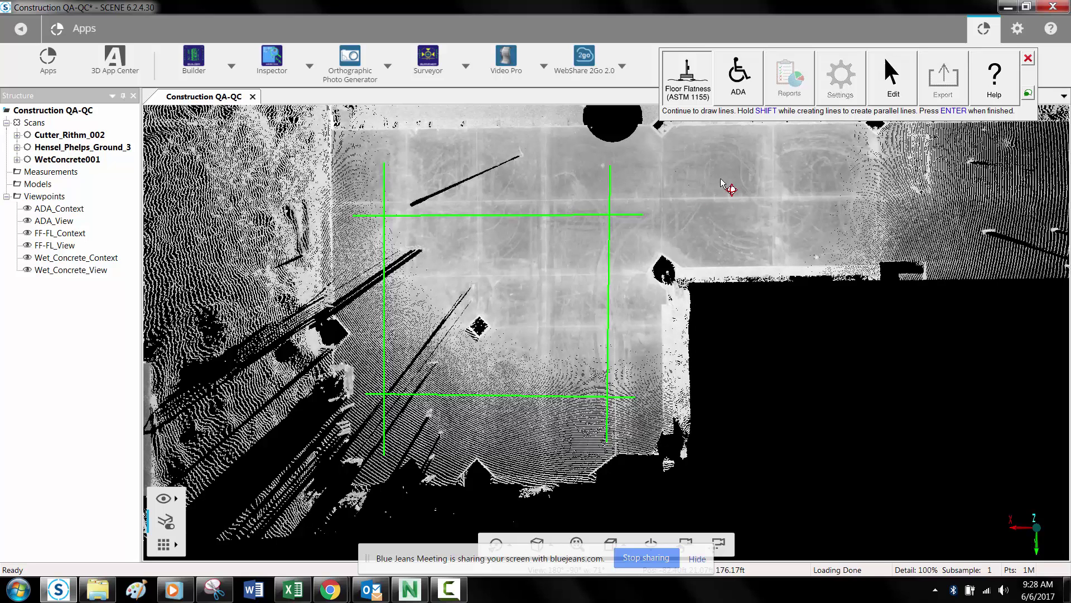
key(Return)
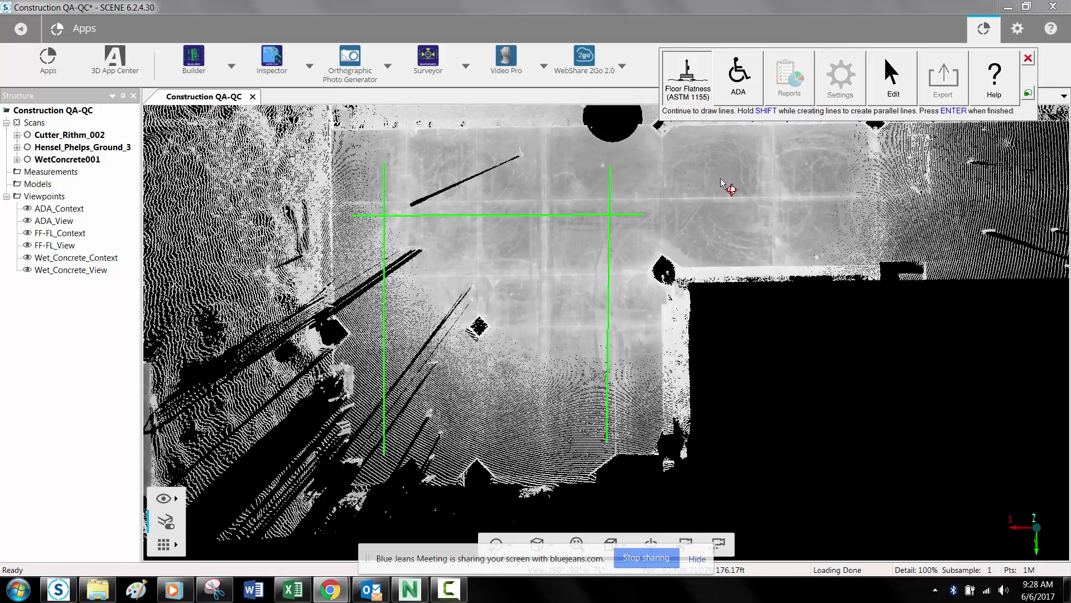
- Draw a horizontal run across the lower part of the slab, and add four parallel runs above it, up to the slab's upper edge
click(373, 398)
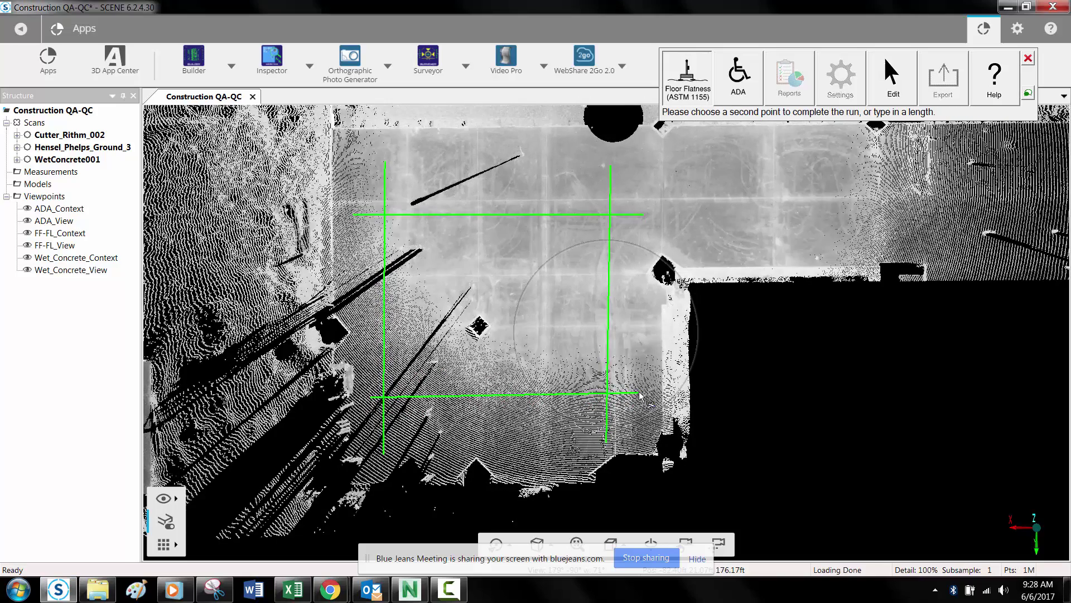
click(640, 394)
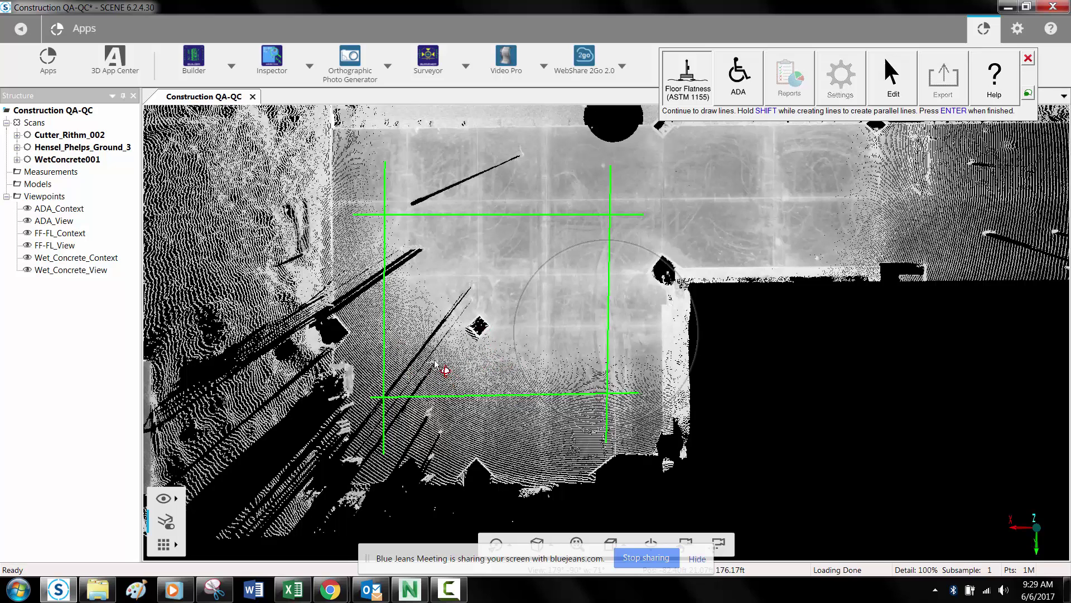
shift+click(373, 350)
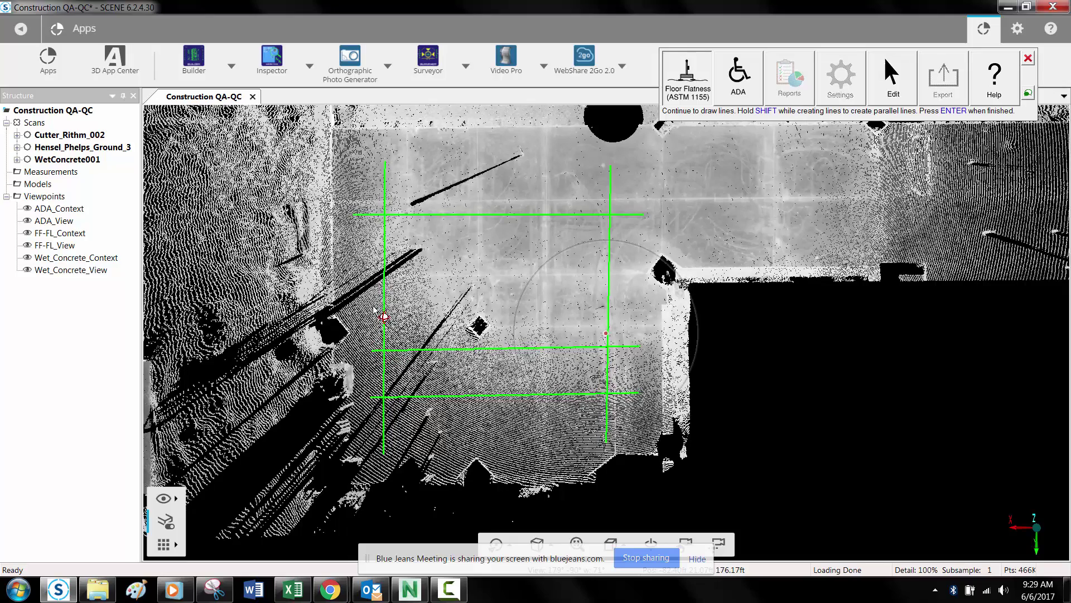
shift+click(373, 306)
shift+click(372, 247)
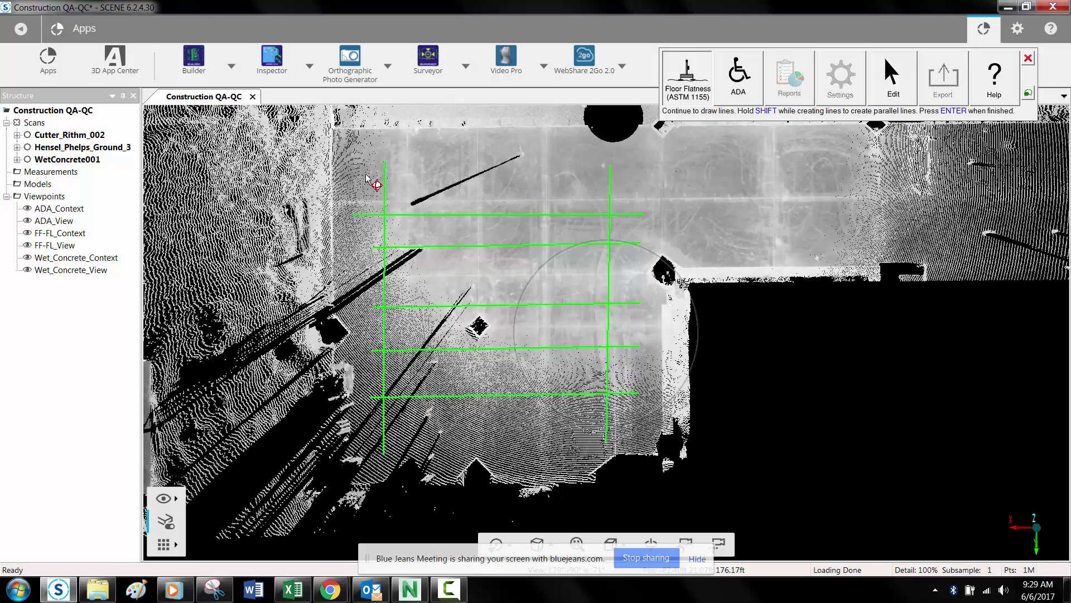
shift+click(367, 175)
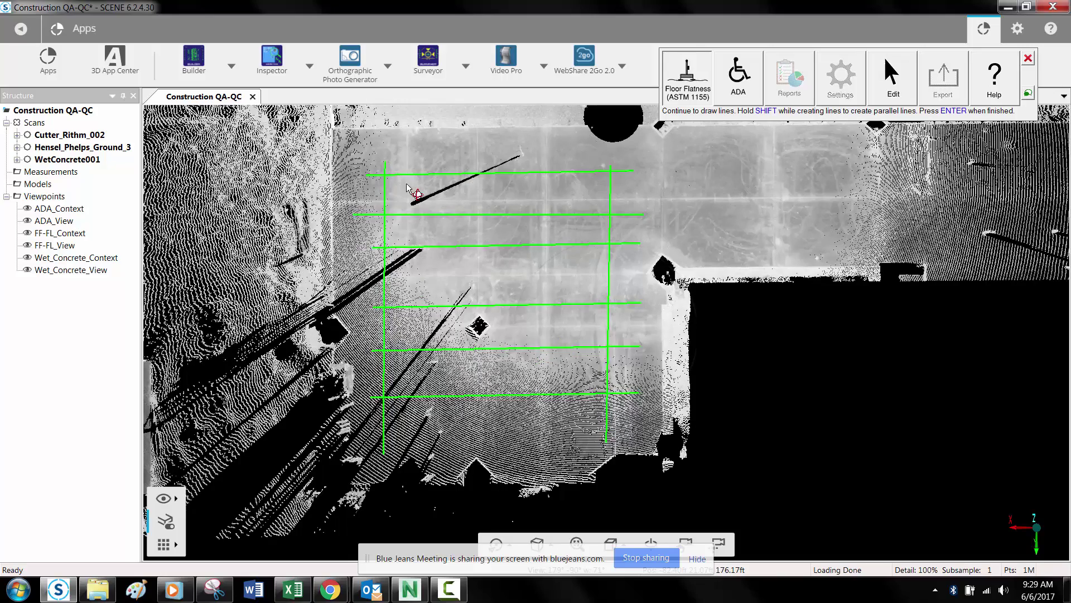
- Add a vertical run and two parallel ones between the two outer vertical runs, and run the FF/FL analysis on the grid
click(453, 160)
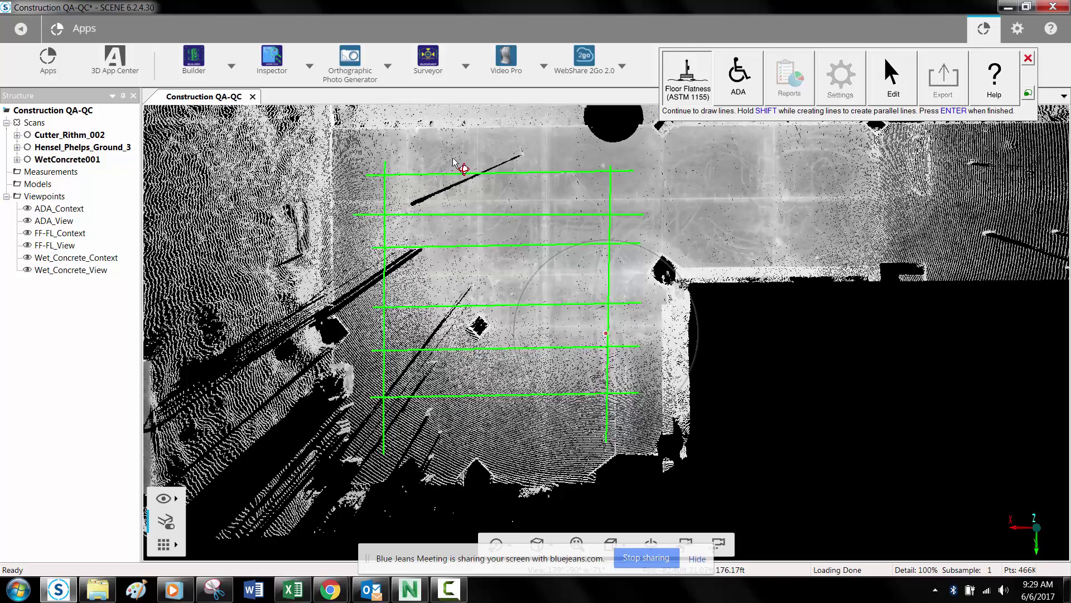
click(453, 412)
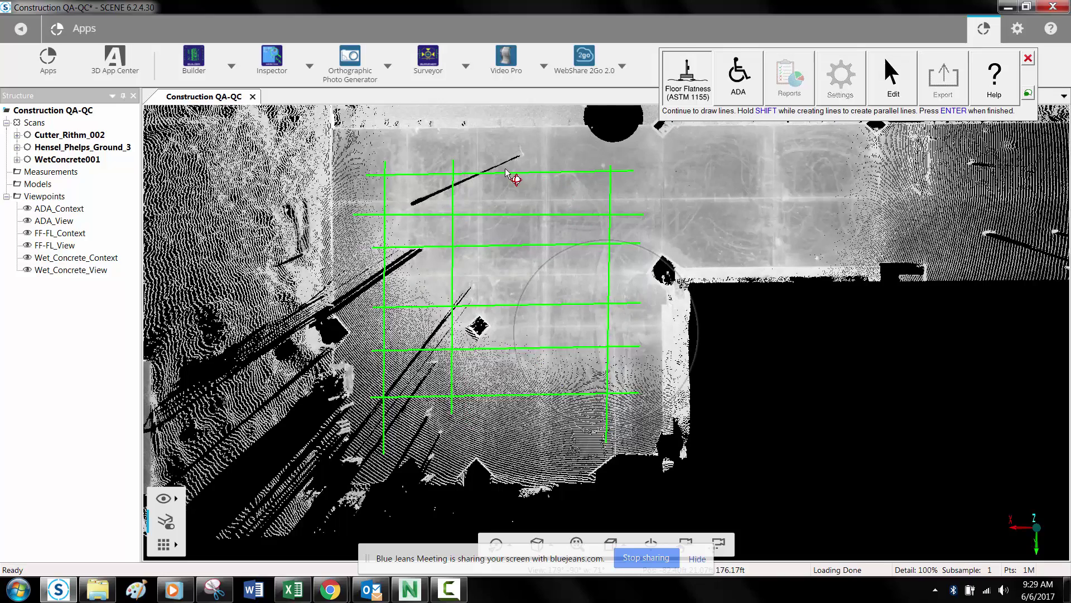
shift+click(506, 170)
shift+click(564, 161)
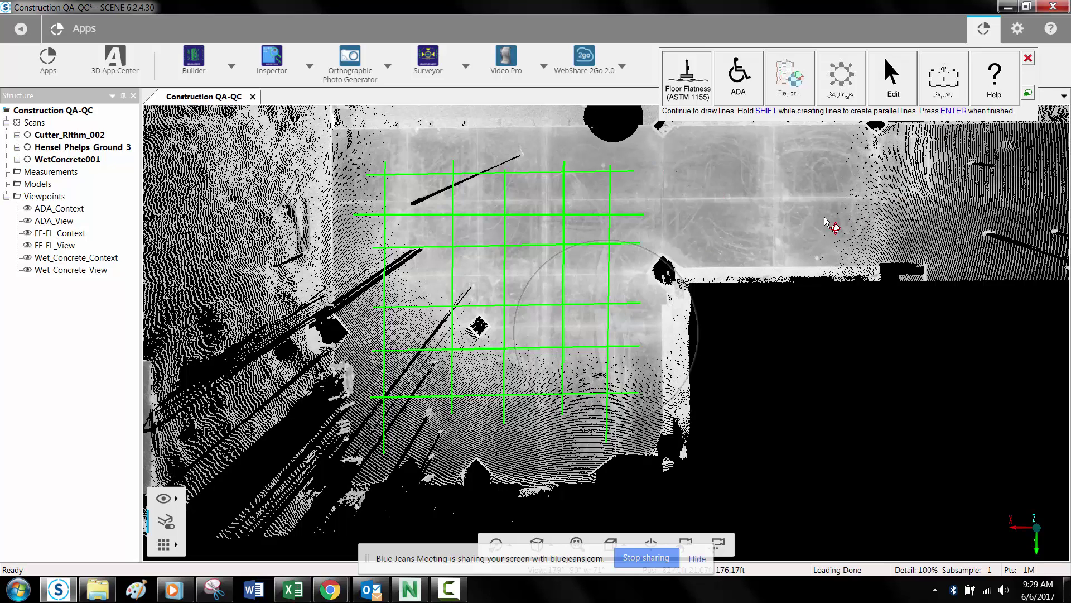
key(Return)
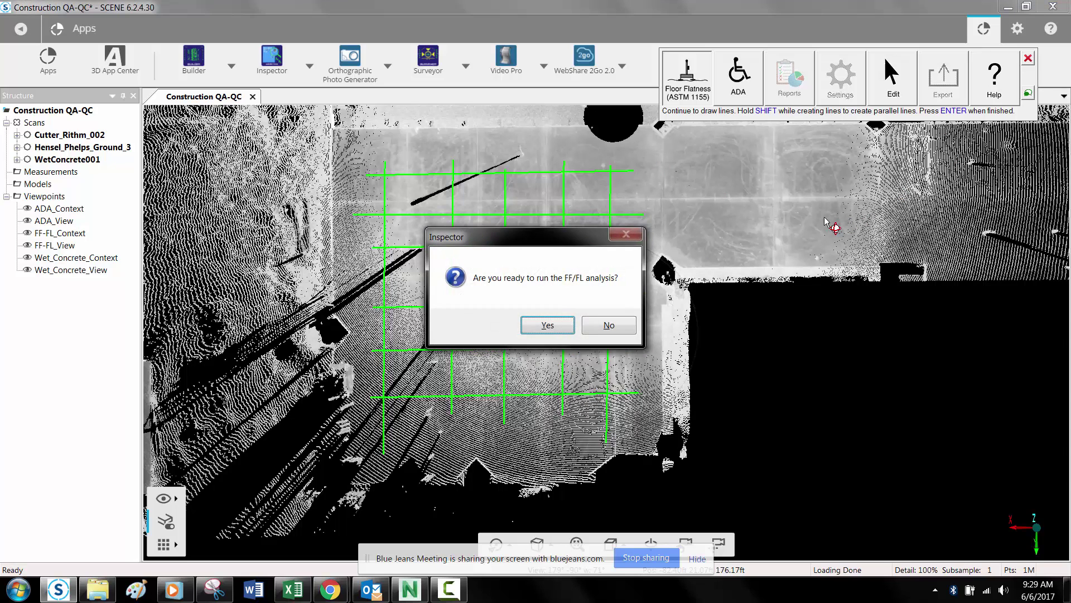
click(548, 326)
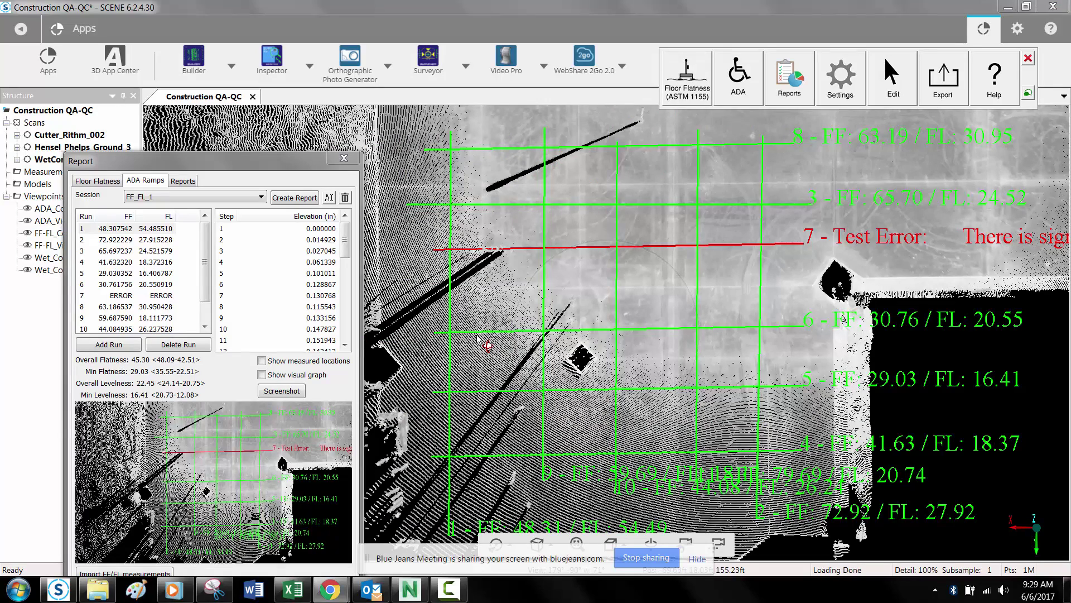
- Examine the scan data along the red run 7, up close where the scan shadow meets the line
middle_drag(757, 308, 815, 369)
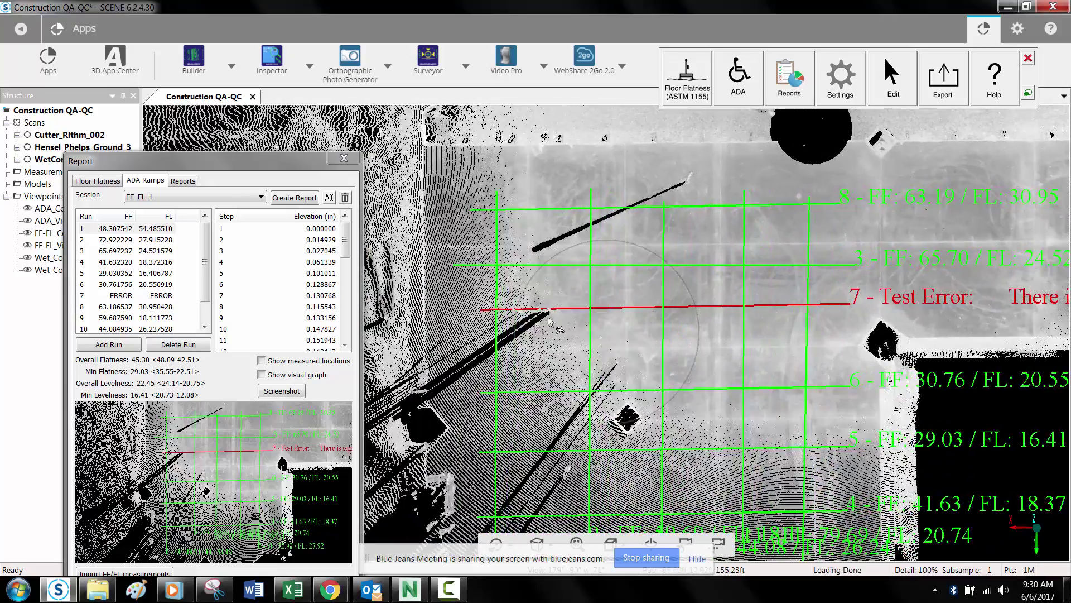
scroll(546, 321, down, 1)
scroll(545, 322, up, 4)
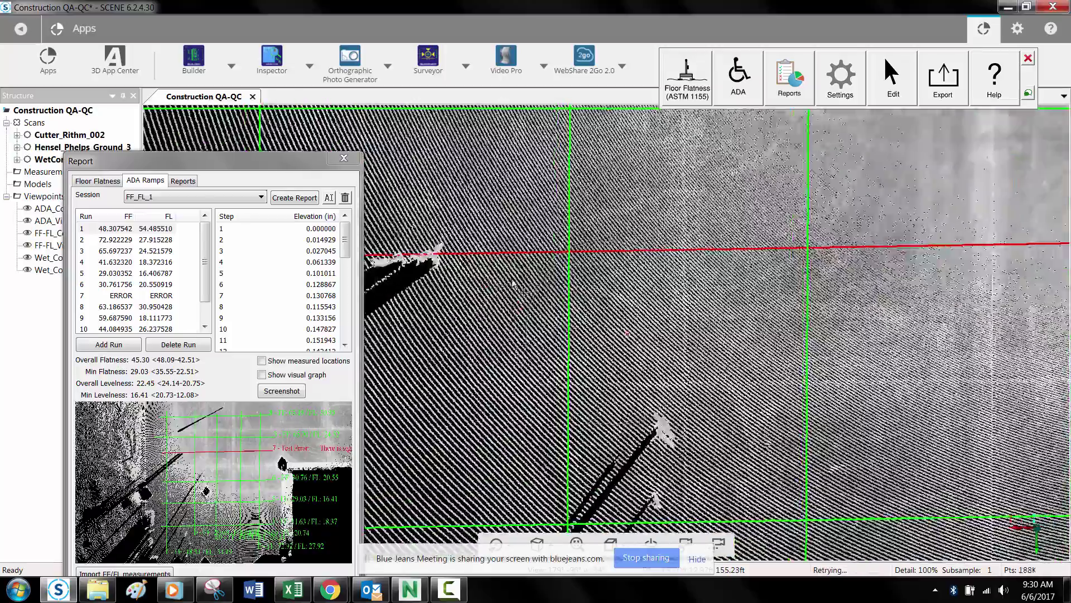
middle_drag(513, 280, 677, 303)
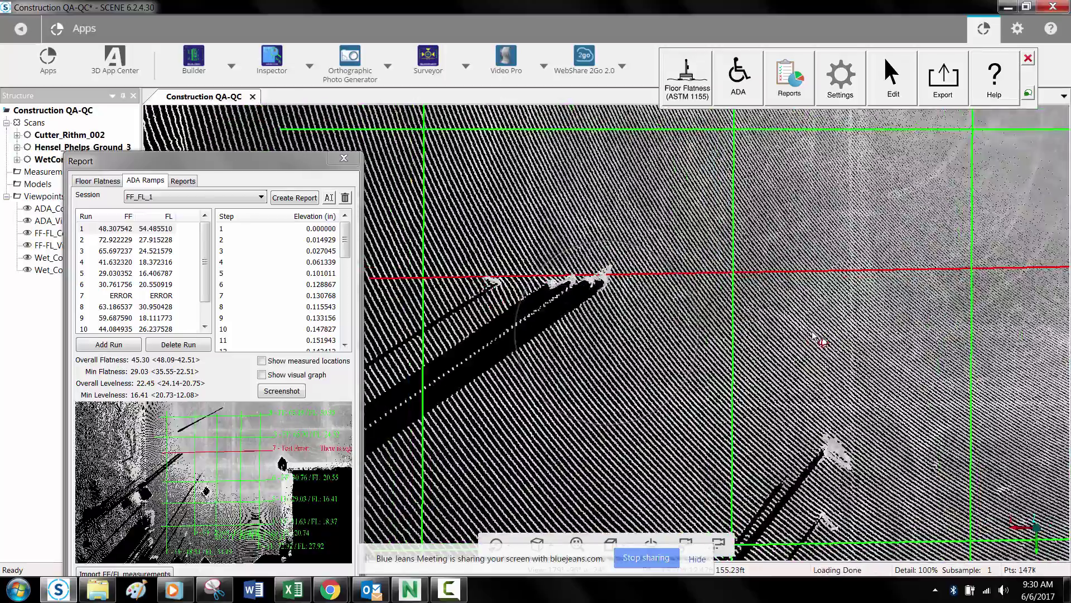
- Examine the whole run grid and review the FF_FL_1 runs one by one, from run 1 to run 11
scroll(815, 338, down, 3)
scroll(815, 338, down, 3)
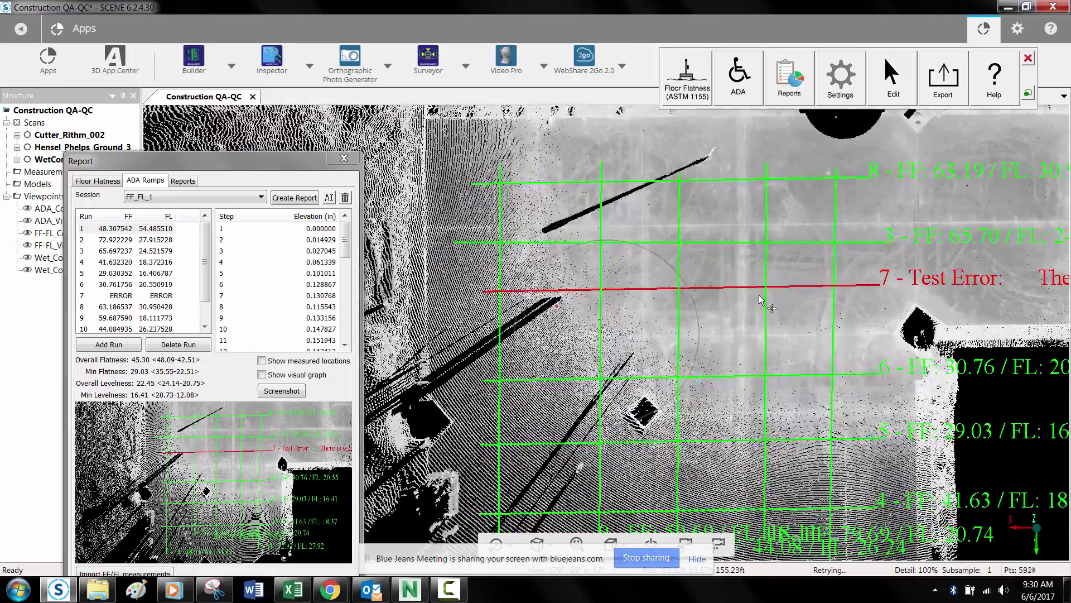
middle_drag(759, 296, 739, 274)
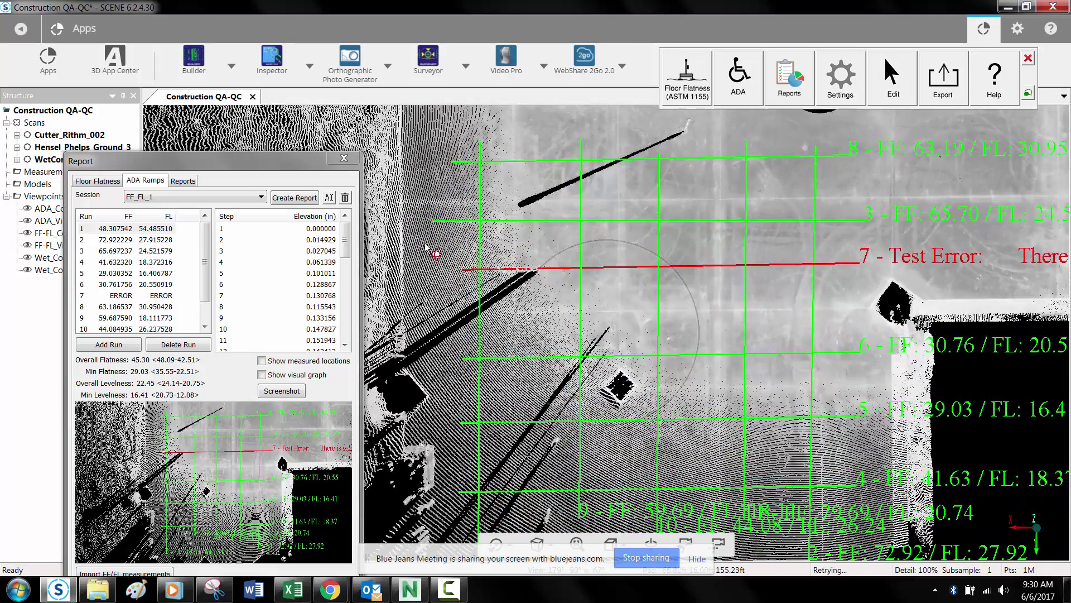
drag(240, 162, 239, 135)
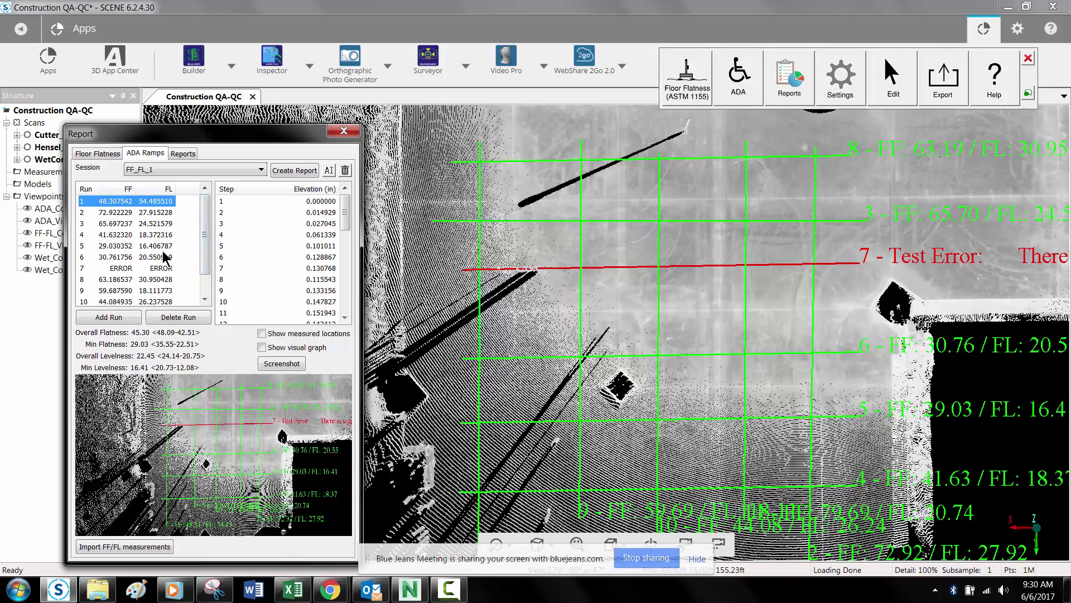
click(111, 224)
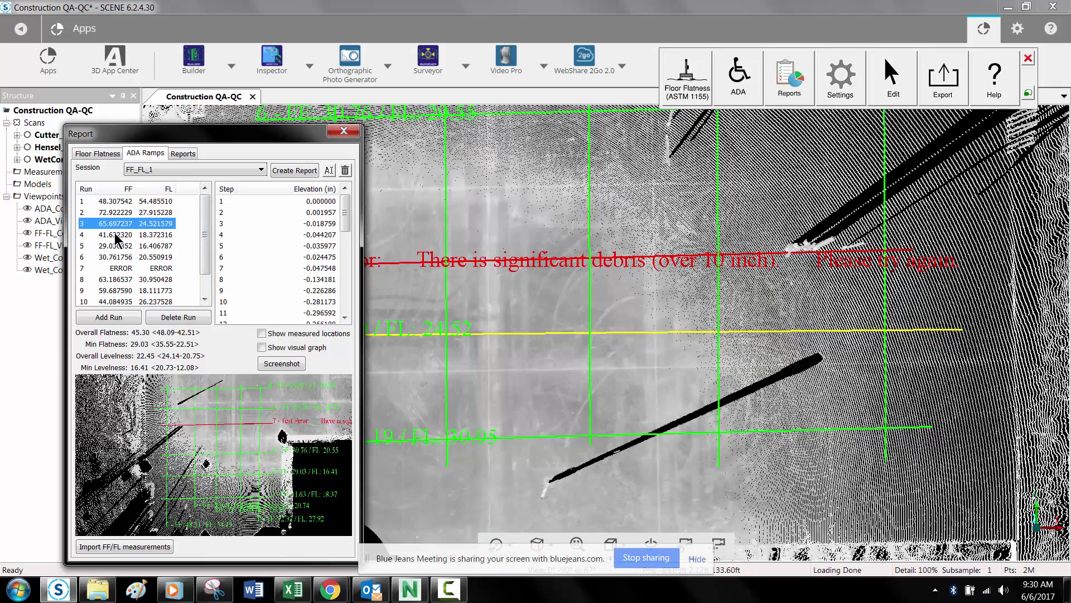
click(115, 239)
click(91, 202)
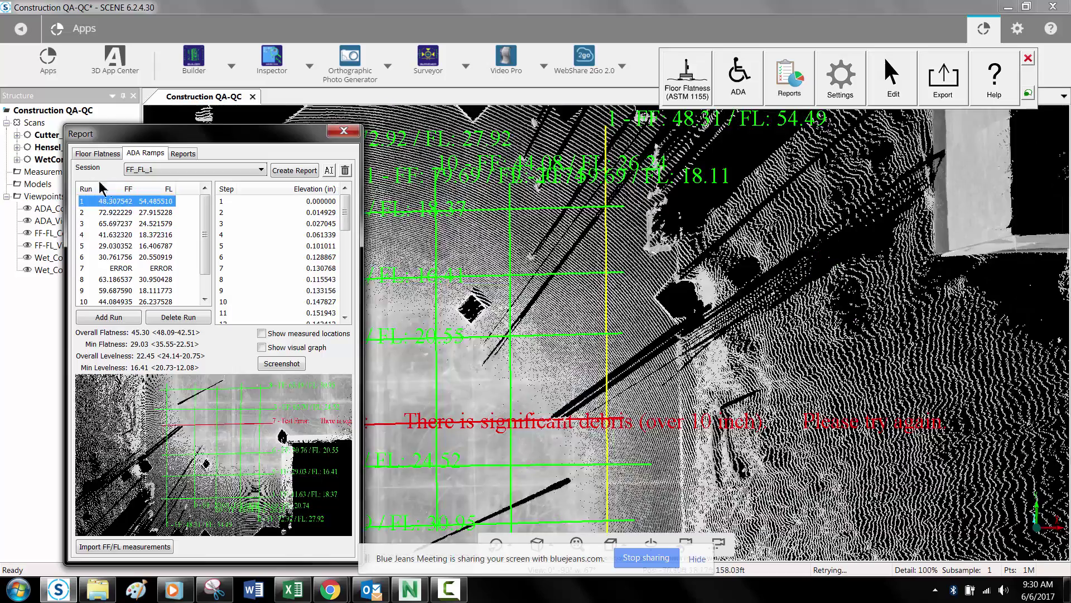
key(Down)
key(Down)
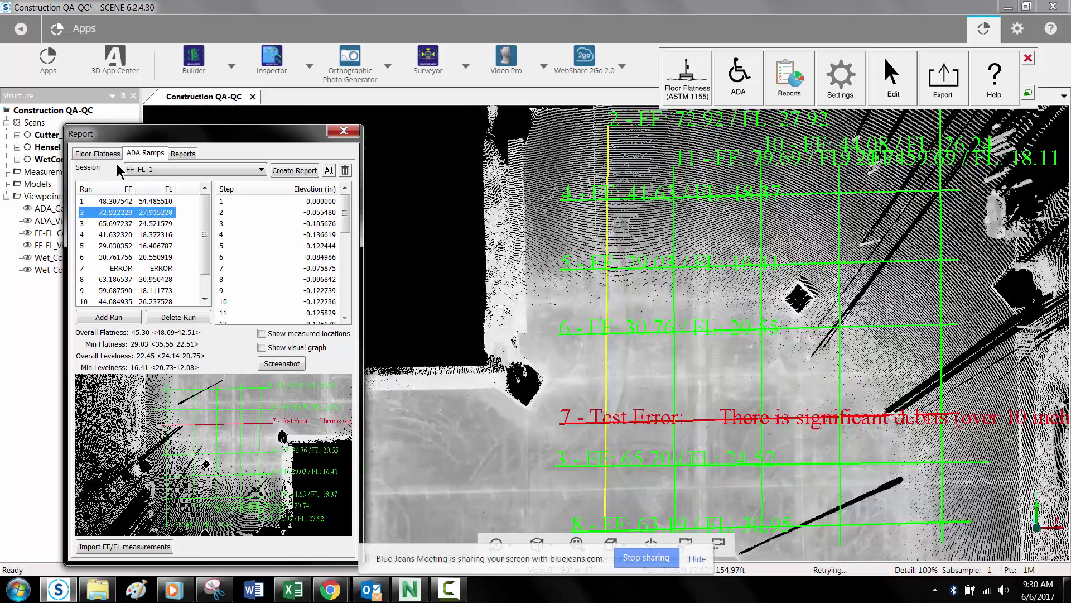
key(Down)
key(Down)
key(Down)
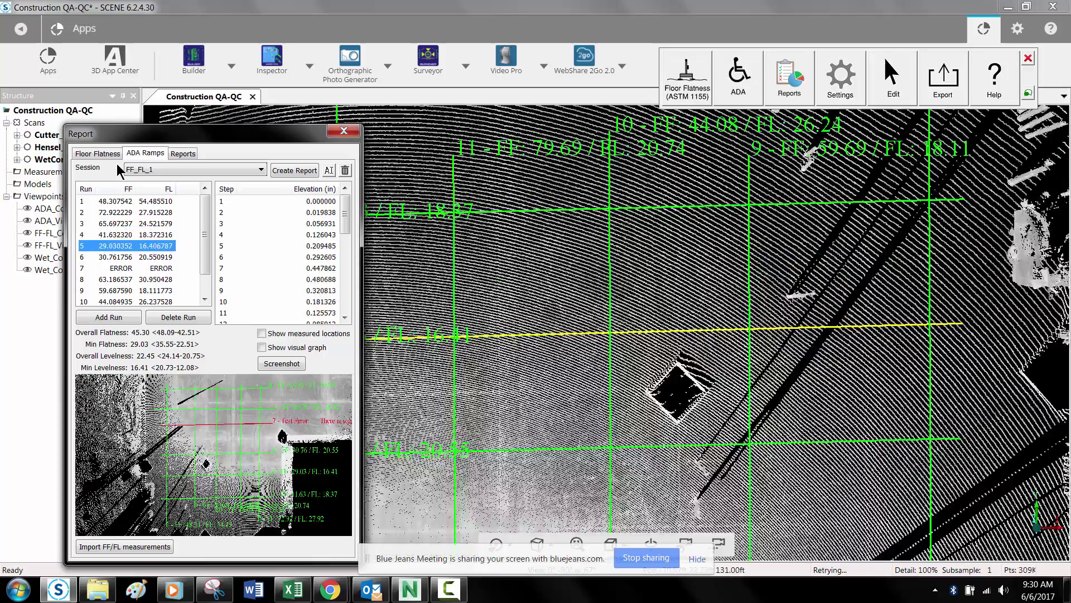
key(Down)
key(Down)
key(Down)
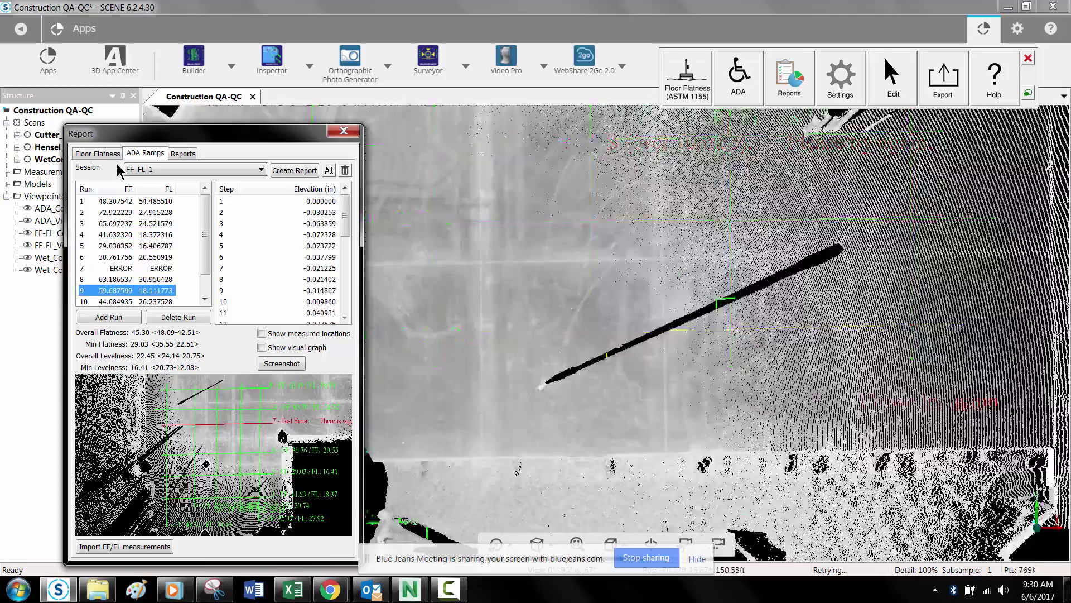
key(Down)
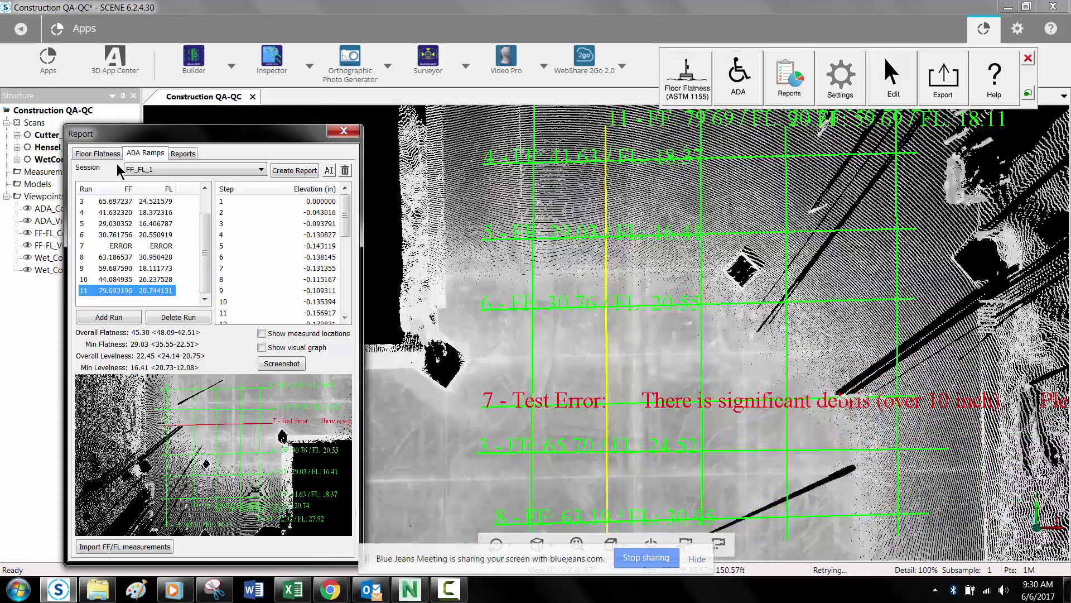
- Delete the erroneous run 7 from the FF_FL_1 session
key(Up)
key(Up)
key(Up)
key(Up)
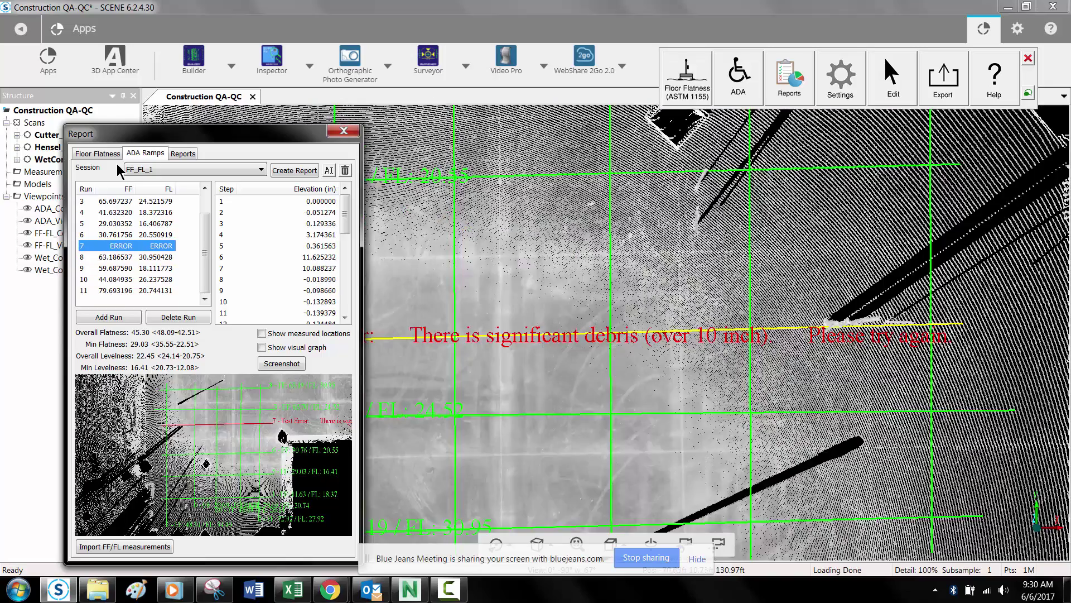
click(193, 319)
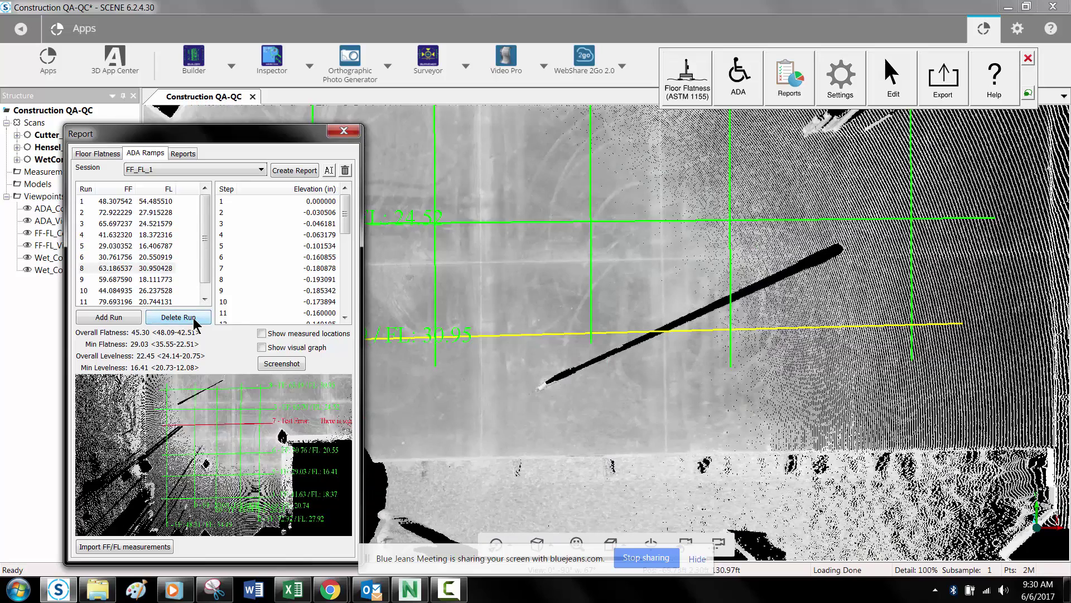
click(108, 317)
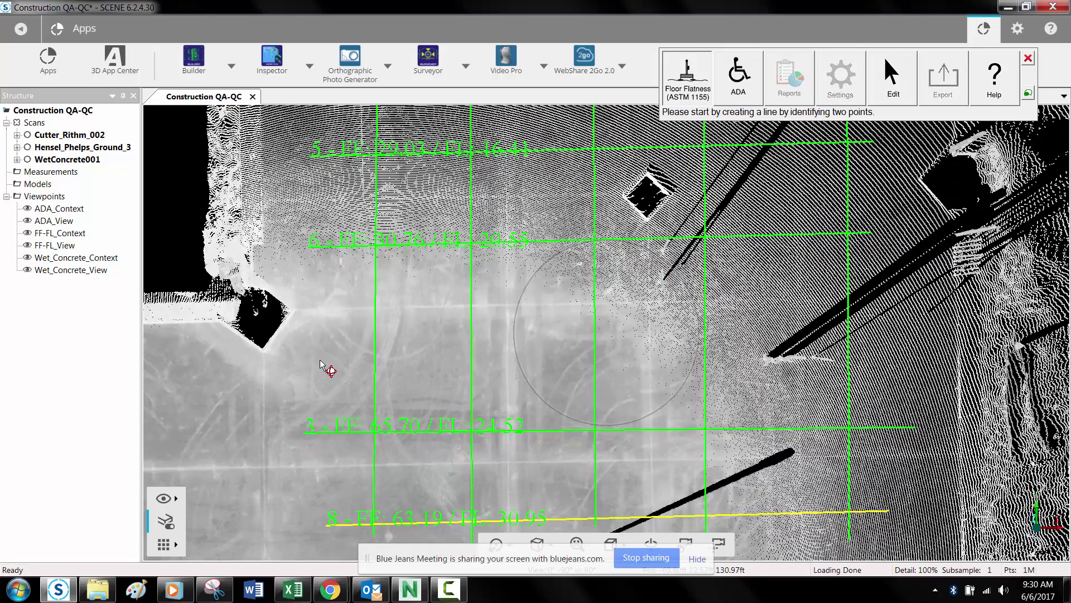
click(327, 325)
click(428, 107)
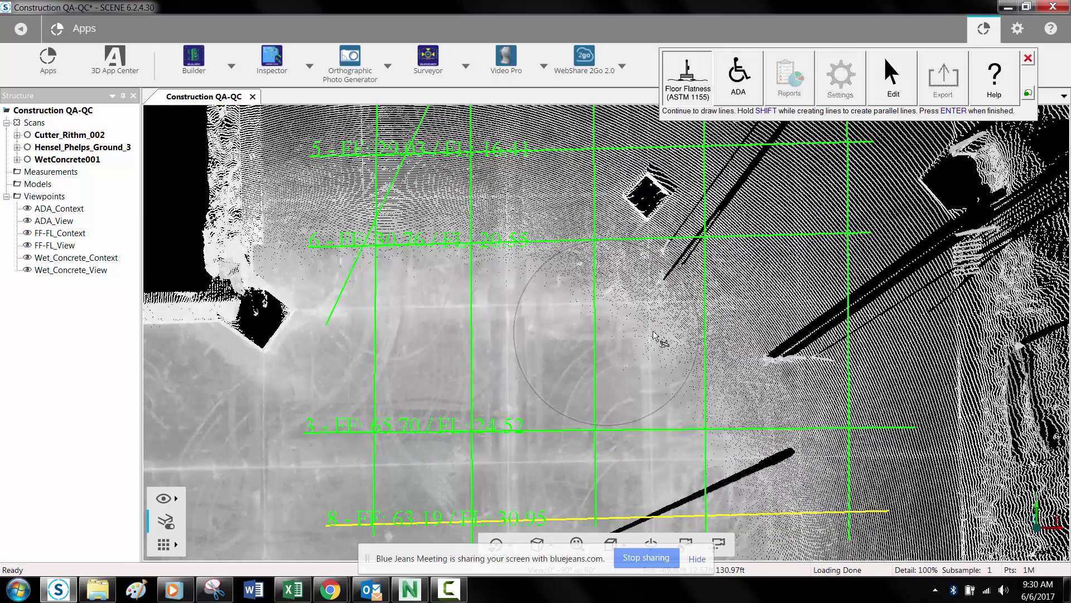
middle_drag(716, 260, 696, 444)
scroll(696, 444, up, 1)
scroll(696, 443, down, 2)
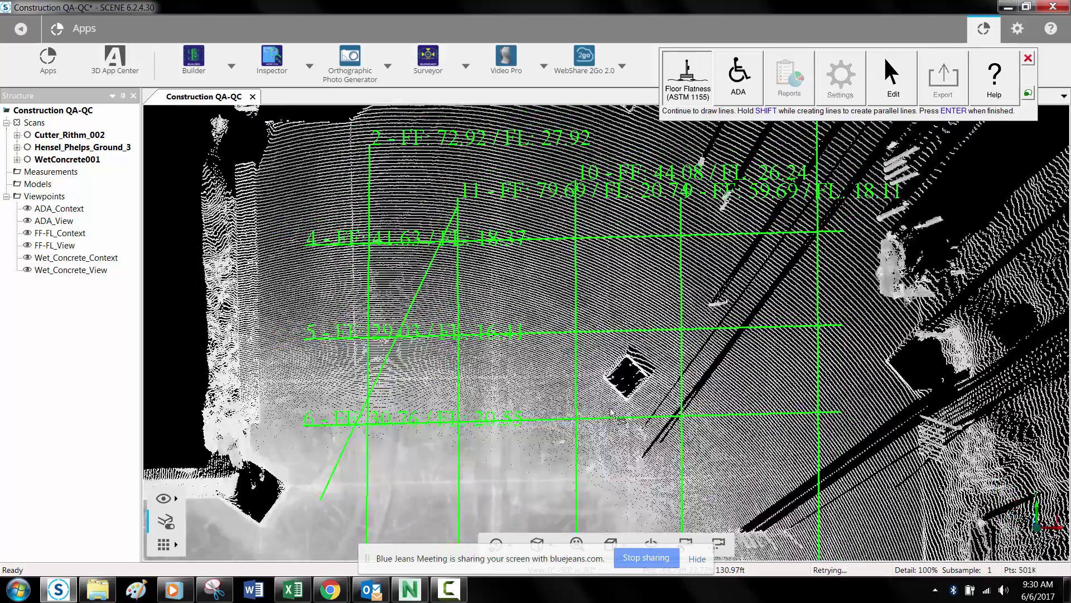
middle_drag(625, 393, 646, 301)
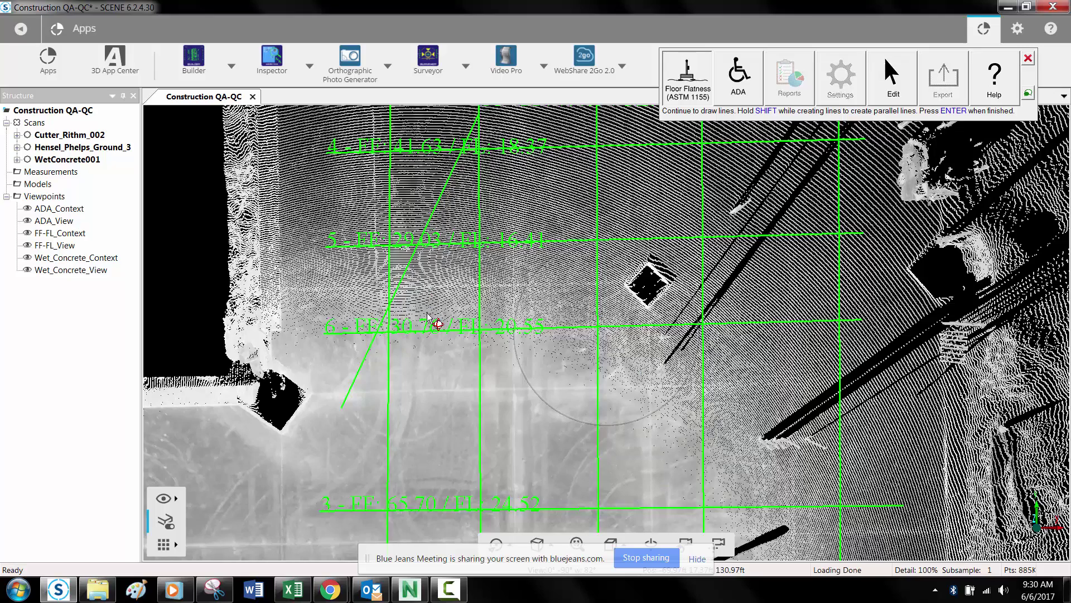
key(Return)
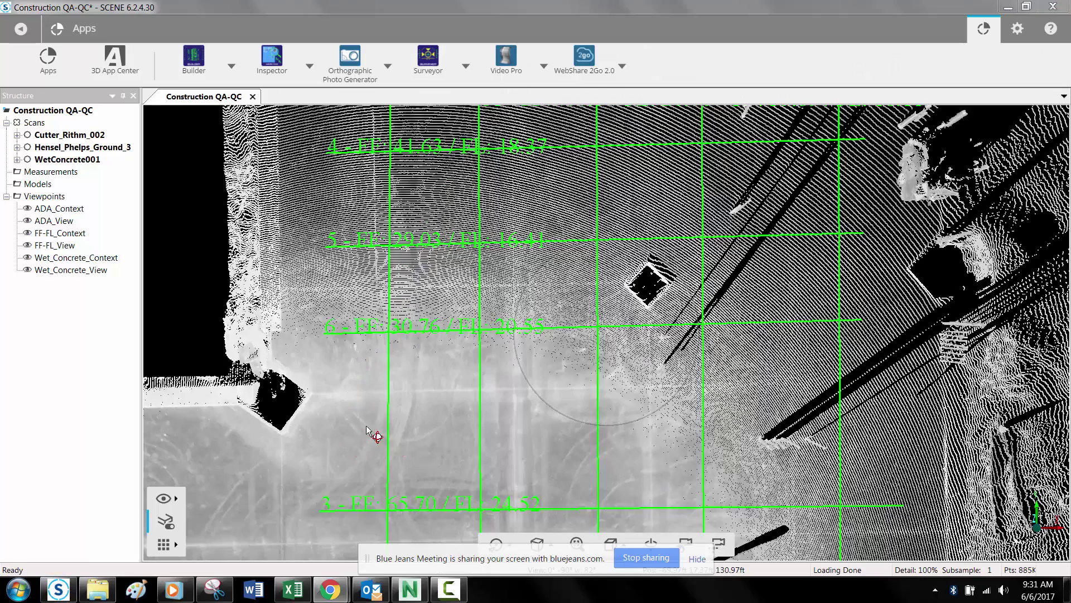
- Draw a replacement horizontal run across the slab between runs 6 and 3, clear of the scan shadow, and recalculate the FF/FL analysis
click(356, 415)
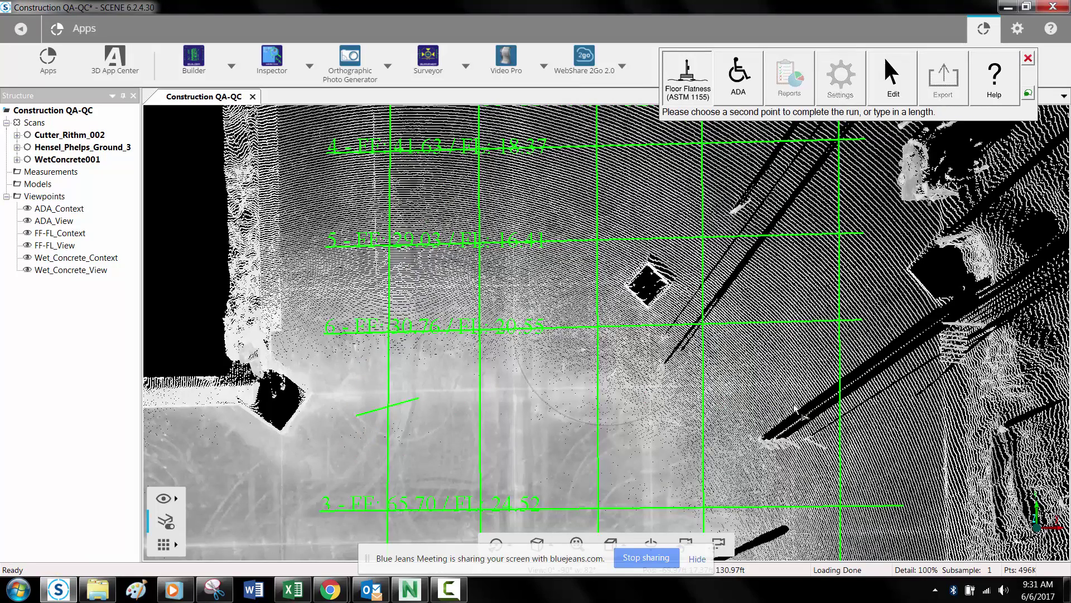
click(872, 416)
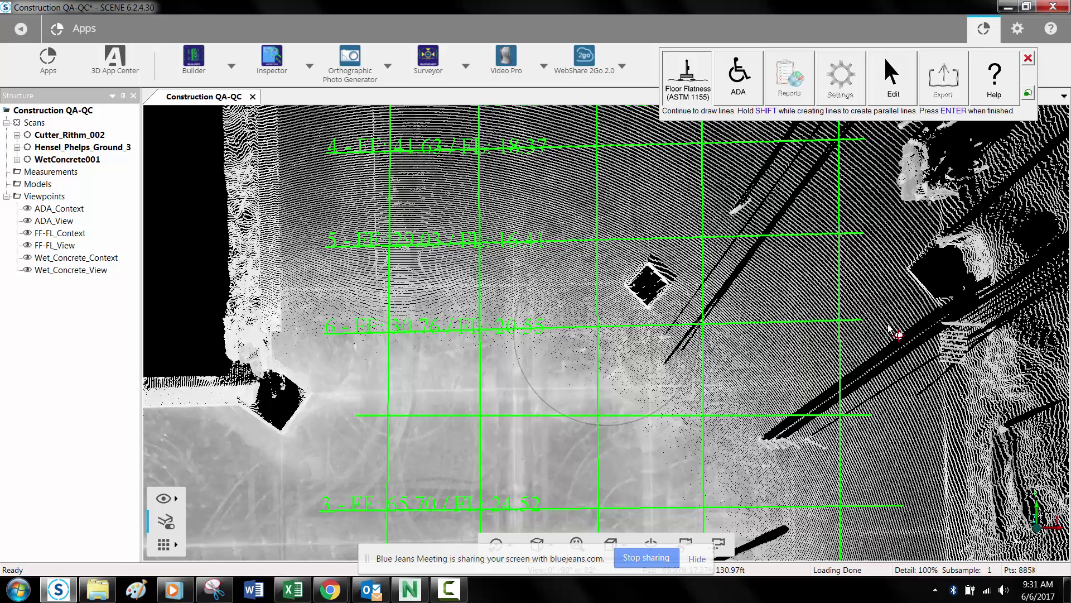
key(Return)
click(547, 325)
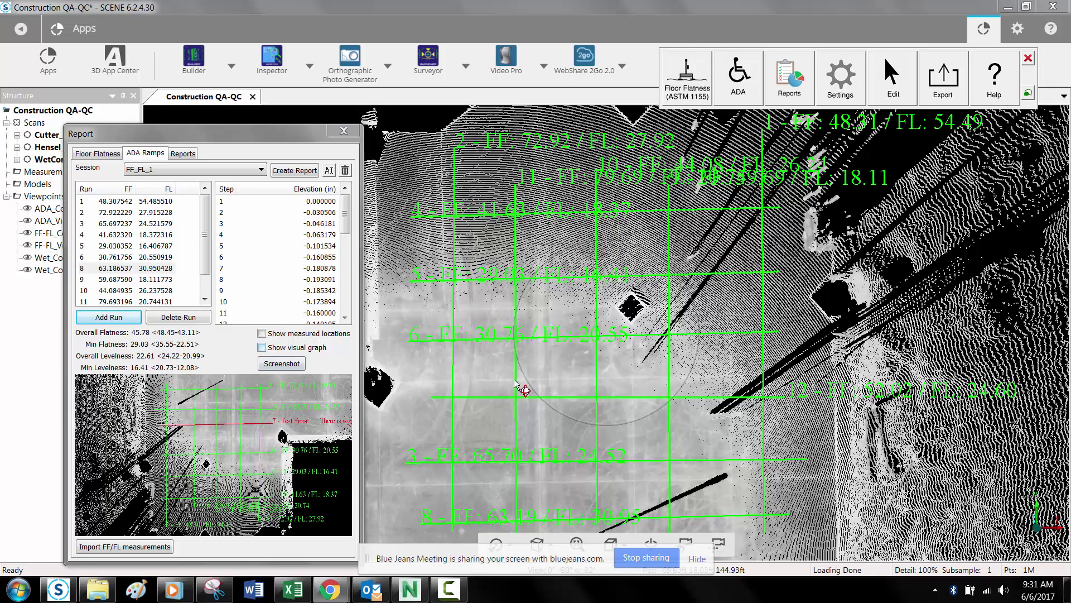
- Tilt the view to a perspective of the slab with all its runs and capture it as the report screenshot
mouse_move(207, 244)
mouse_down()
mouse_move(207, 272)
mouse_move(208, 240)
mouse_up()
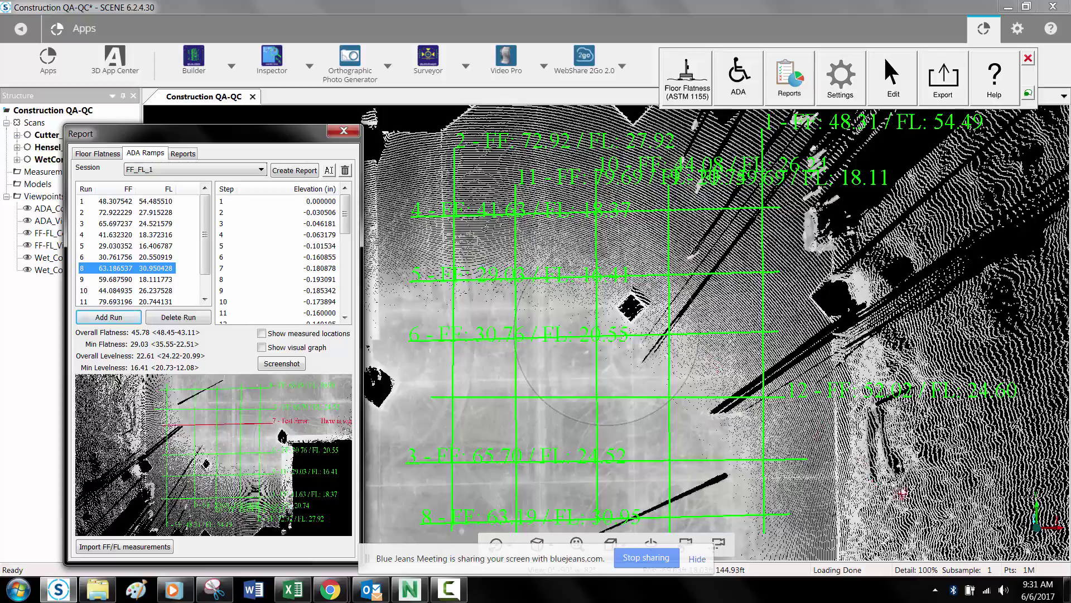
drag(916, 507, 756, 471)
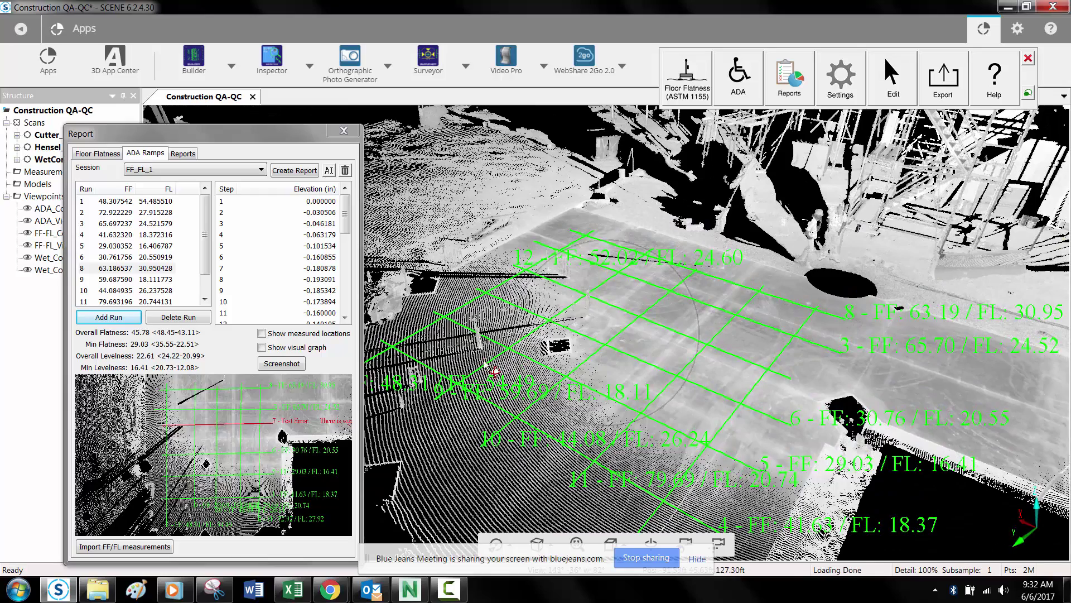
drag(820, 425, 828, 416)
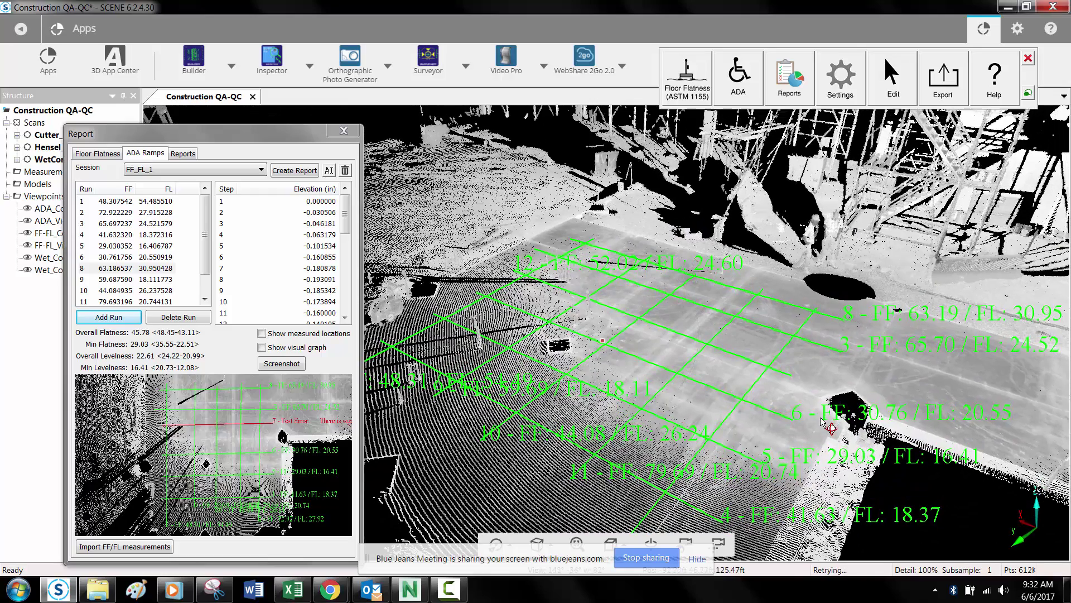
click(283, 363)
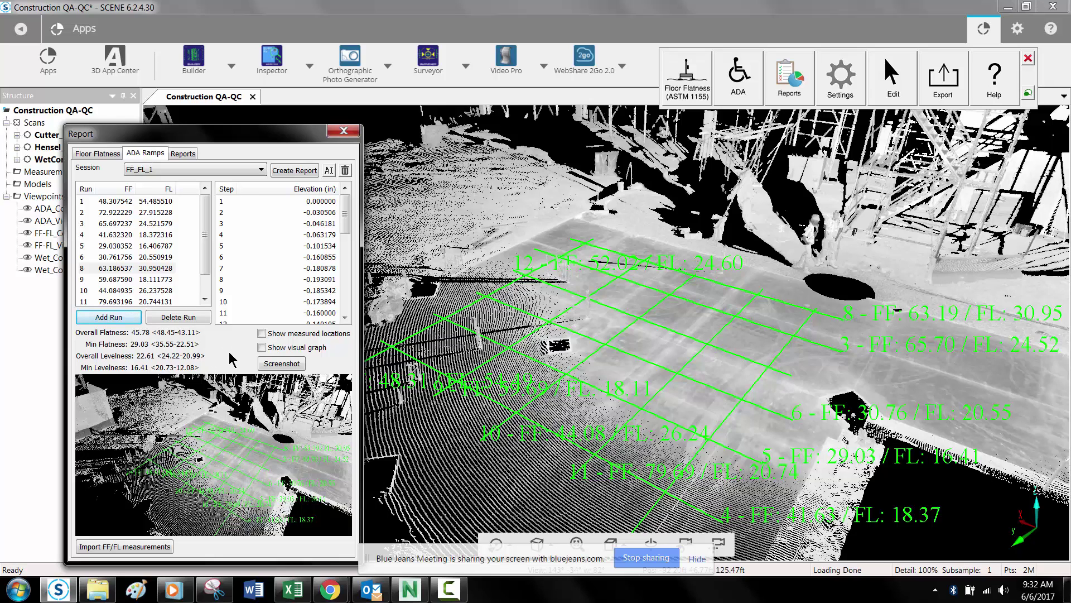
- Show the visual graph on the runs and examine the elevation curves up close near the scan shadows
click(262, 348)
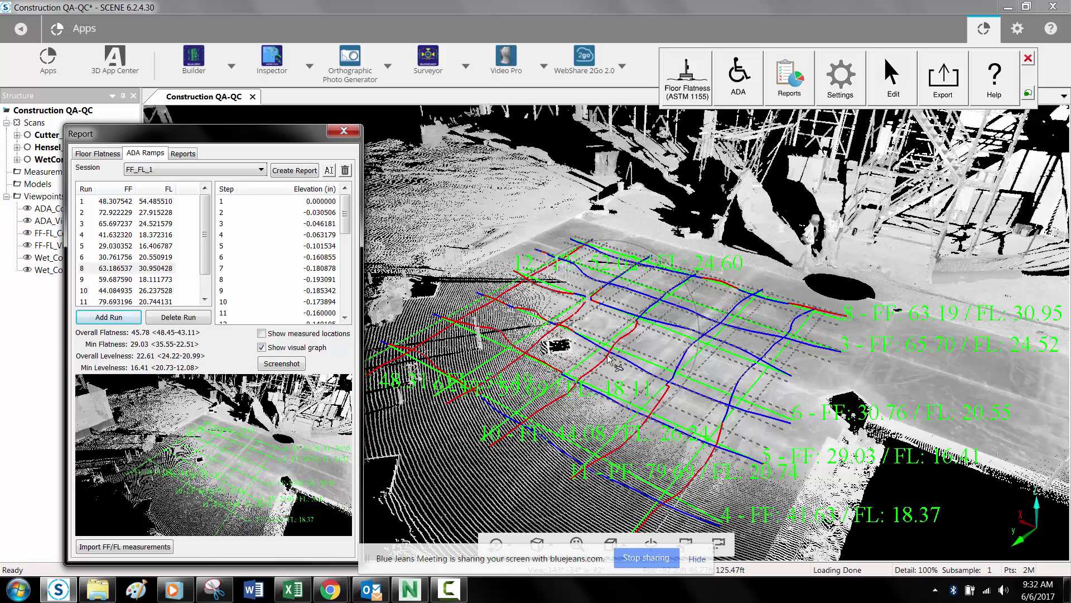
click(261, 347)
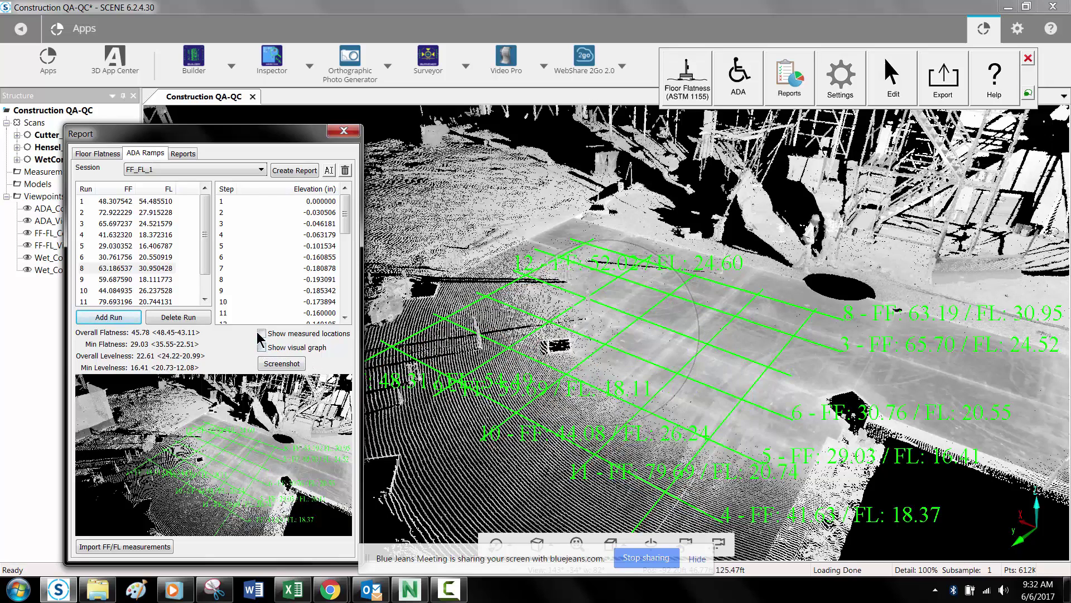
click(261, 347)
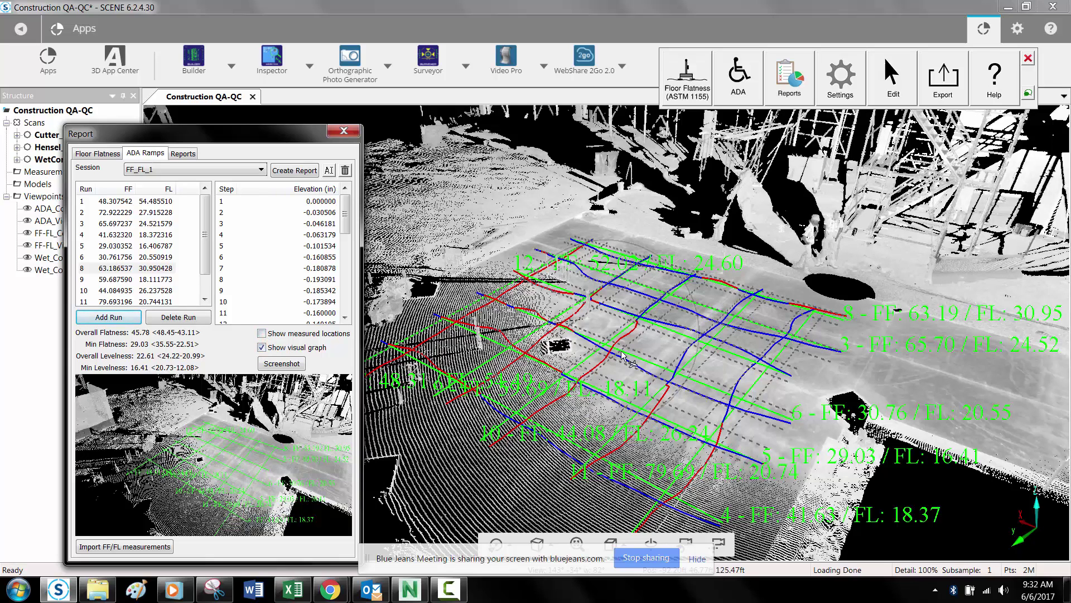
drag(531, 442, 624, 487)
scroll(735, 380, up, 8)
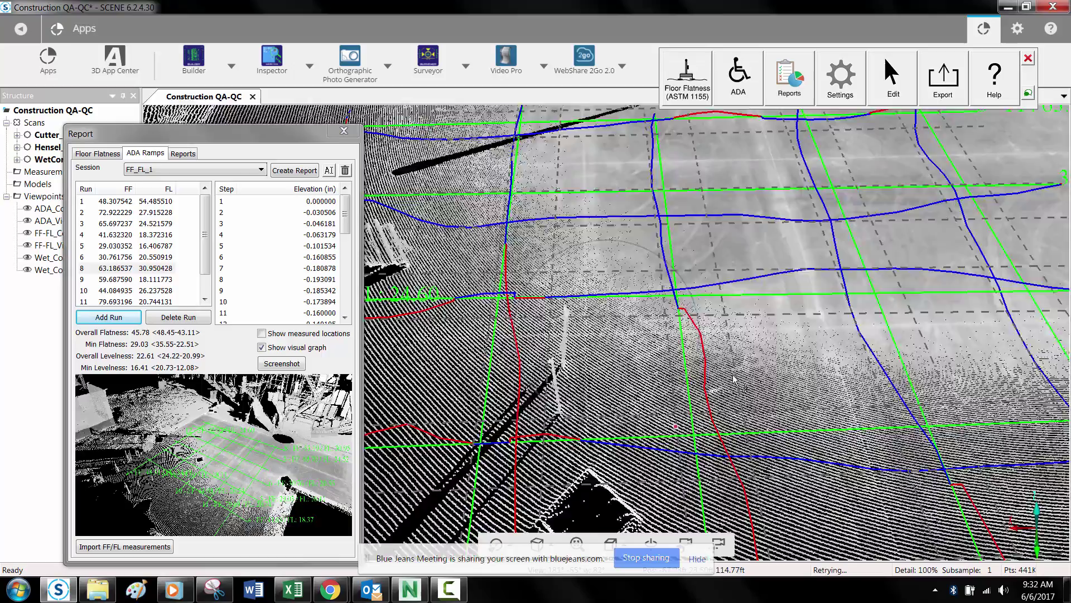
drag(734, 380, 614, 324)
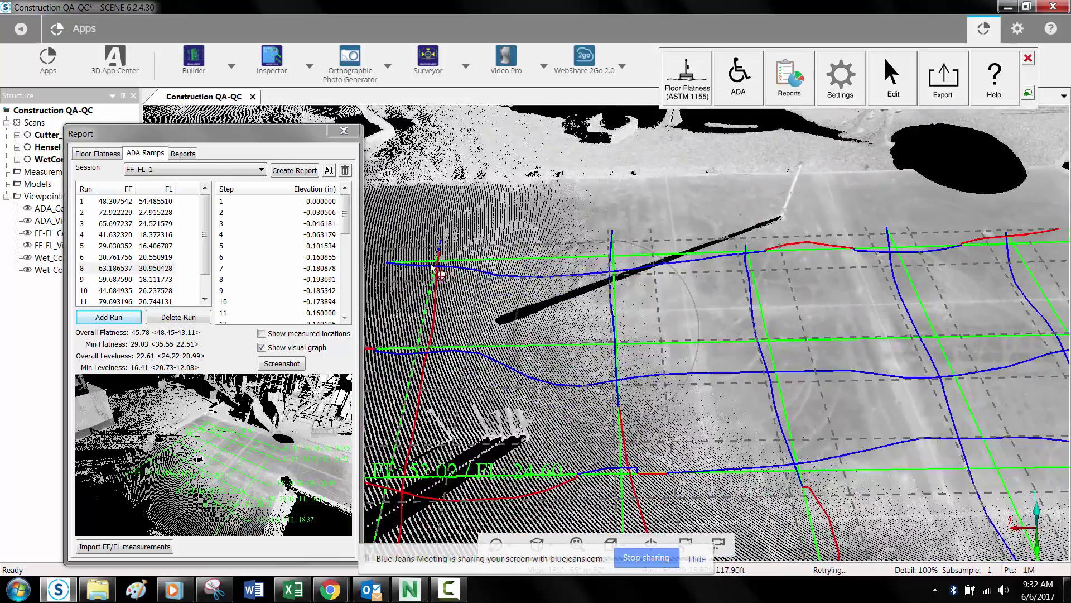
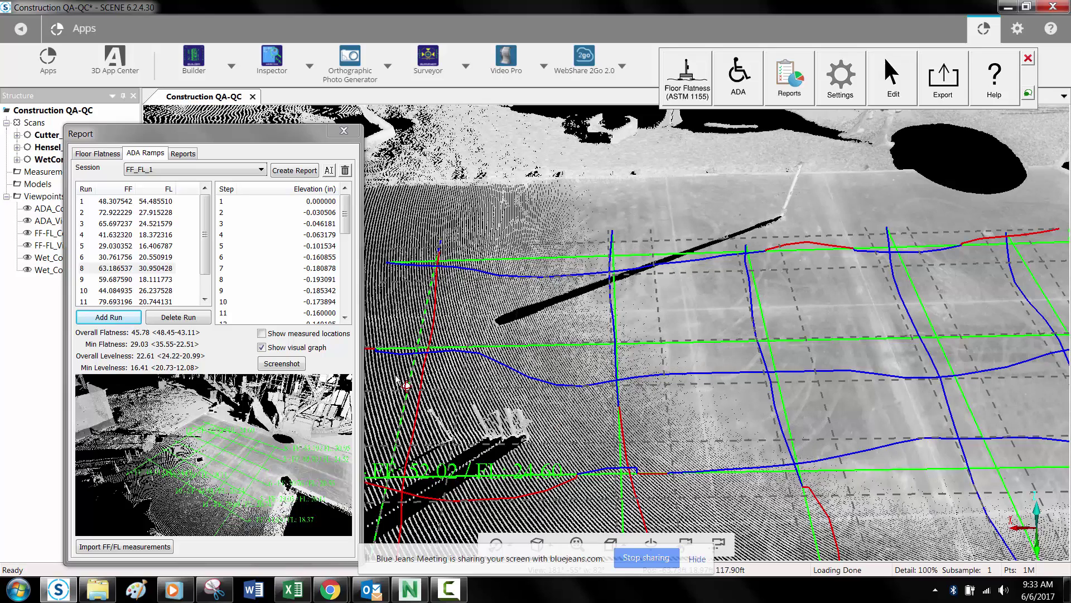
- Hide the visual graph and show the measured locations to examine the numbered sample points along the runs
click(261, 347)
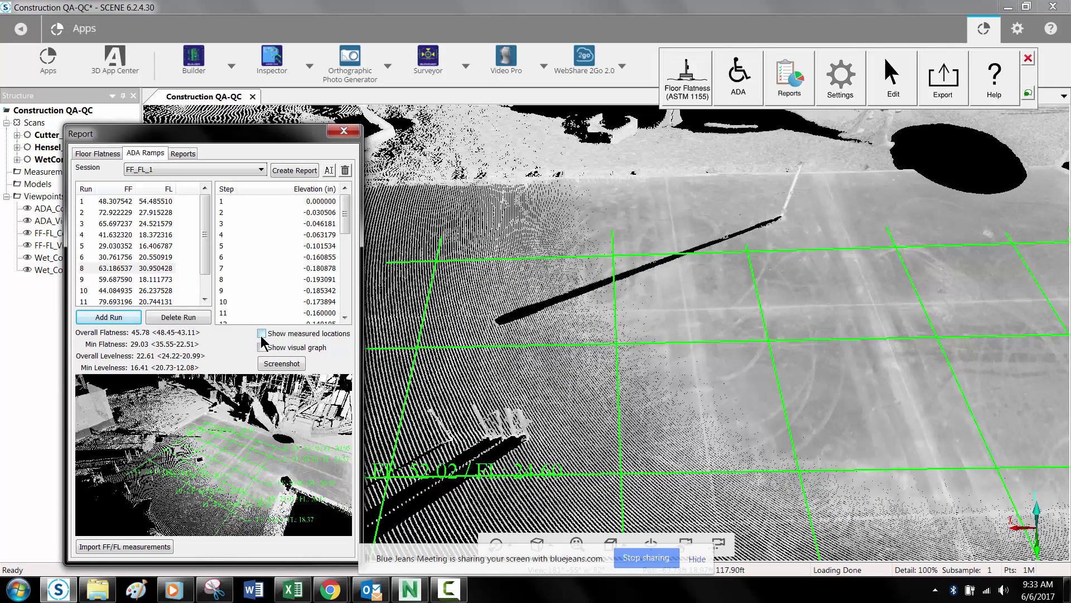
click(262, 333)
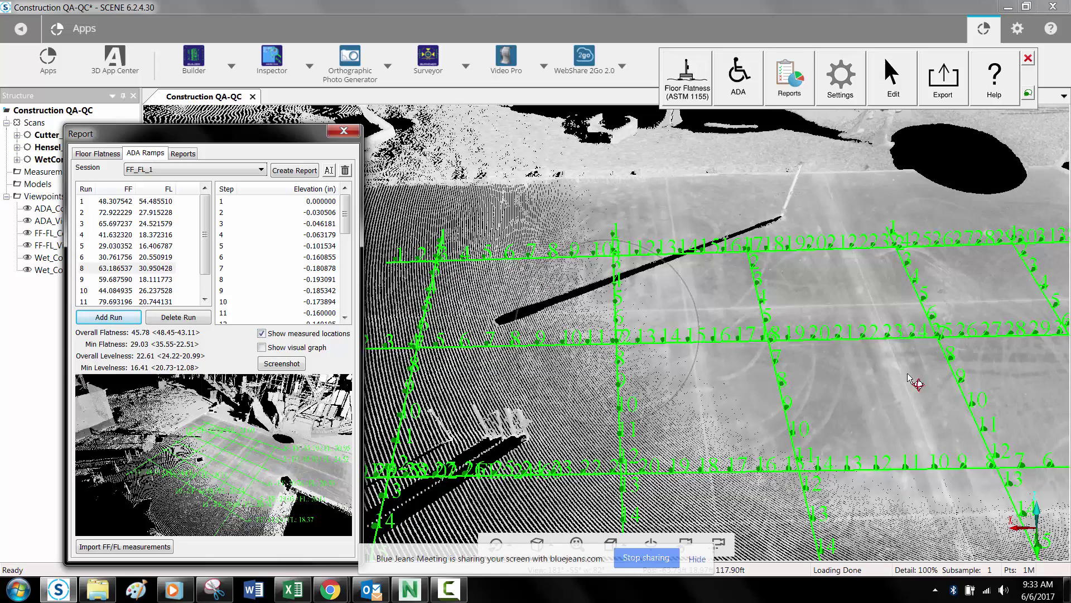
click(904, 432)
drag(894, 422, 888, 431)
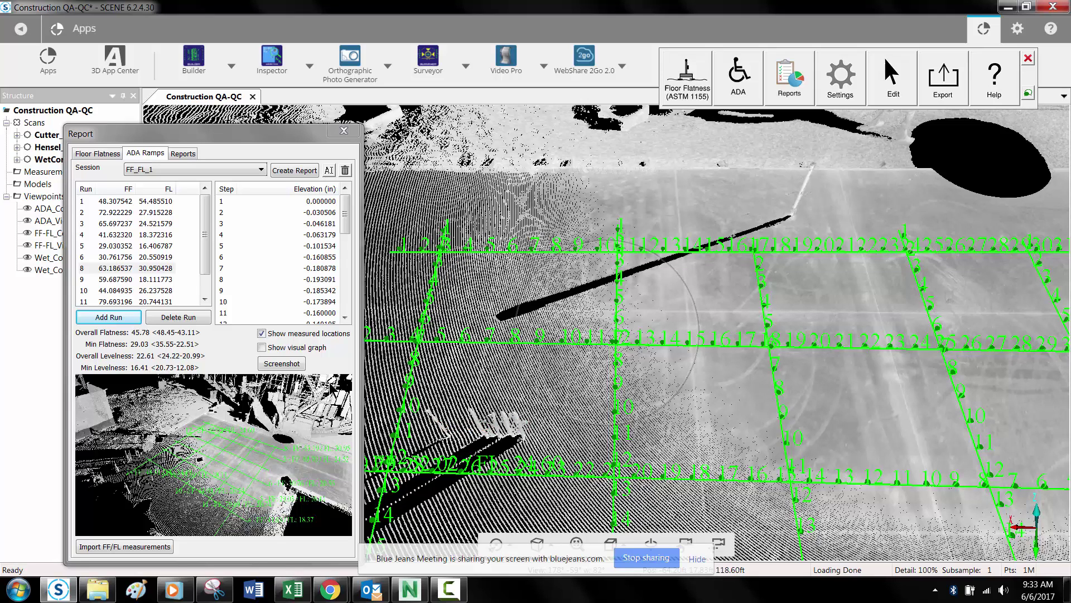
- Show both the visual graph and the measured locations, and capture this view as the new report screenshot
click(261, 334)
click(262, 347)
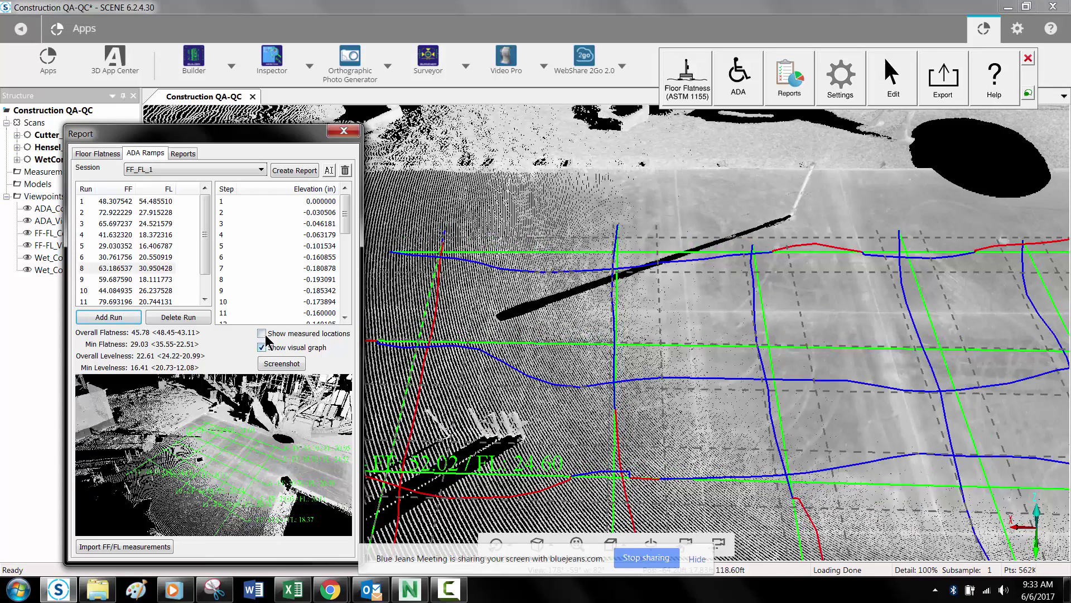
click(261, 334)
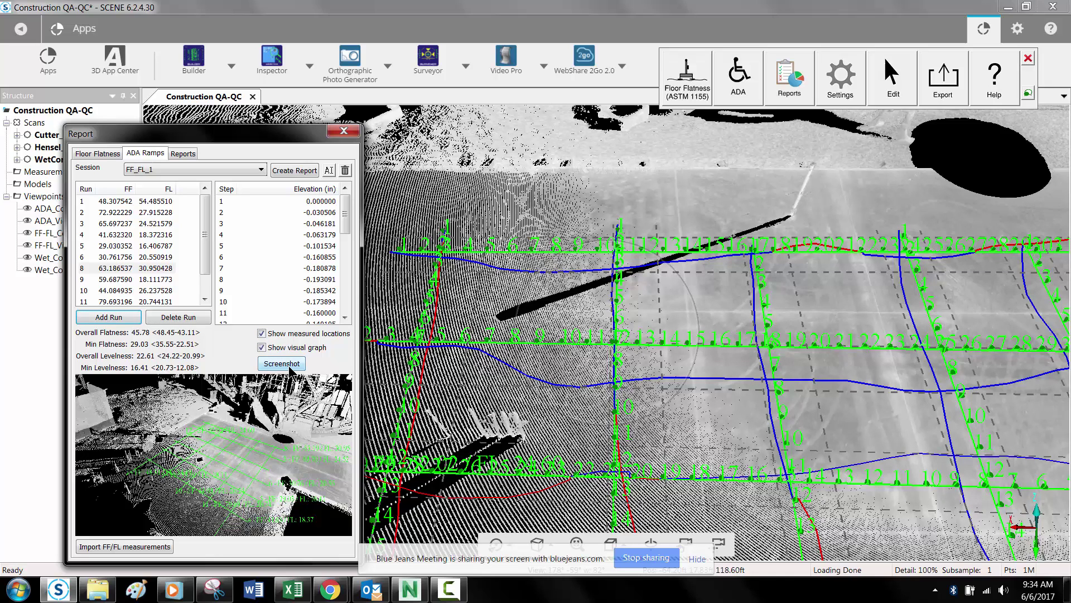
click(288, 366)
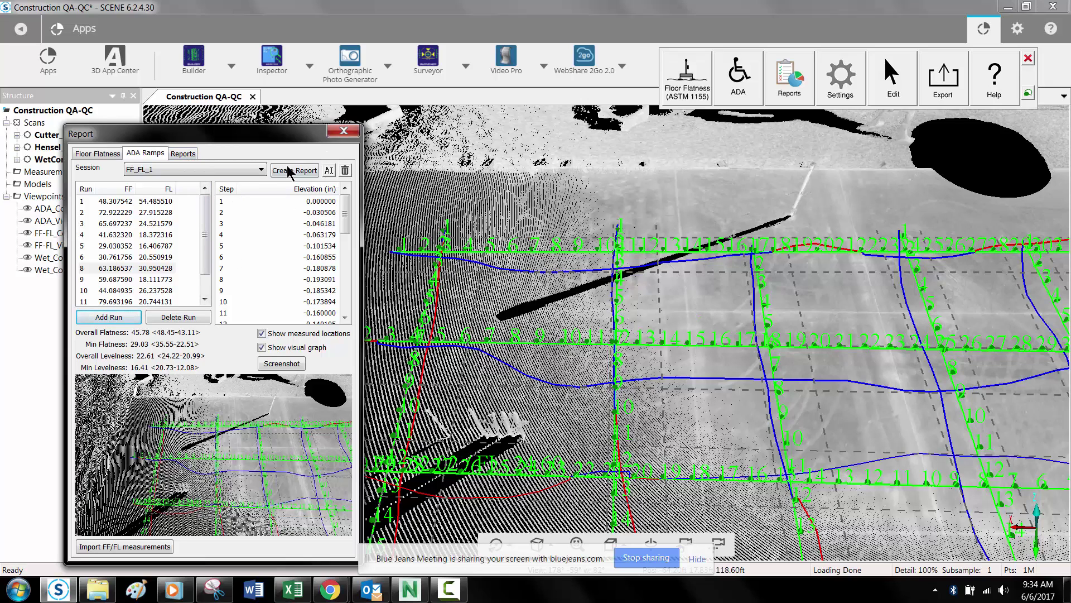
- Check and accept the FF/FL inspector options, and create the floor flatness report for session FF_FL_1
click(847, 99)
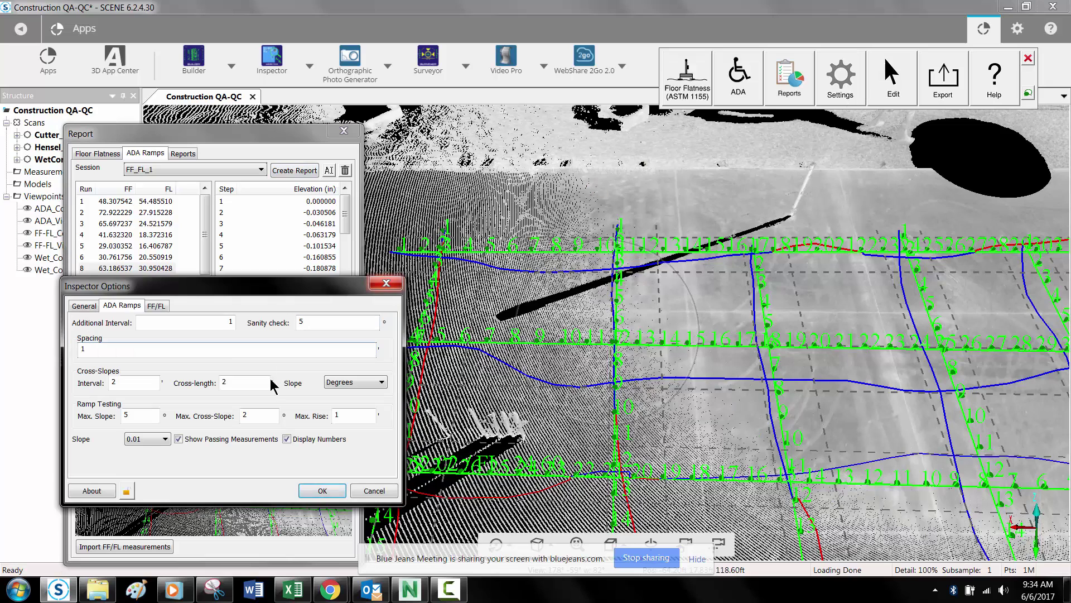
click(156, 307)
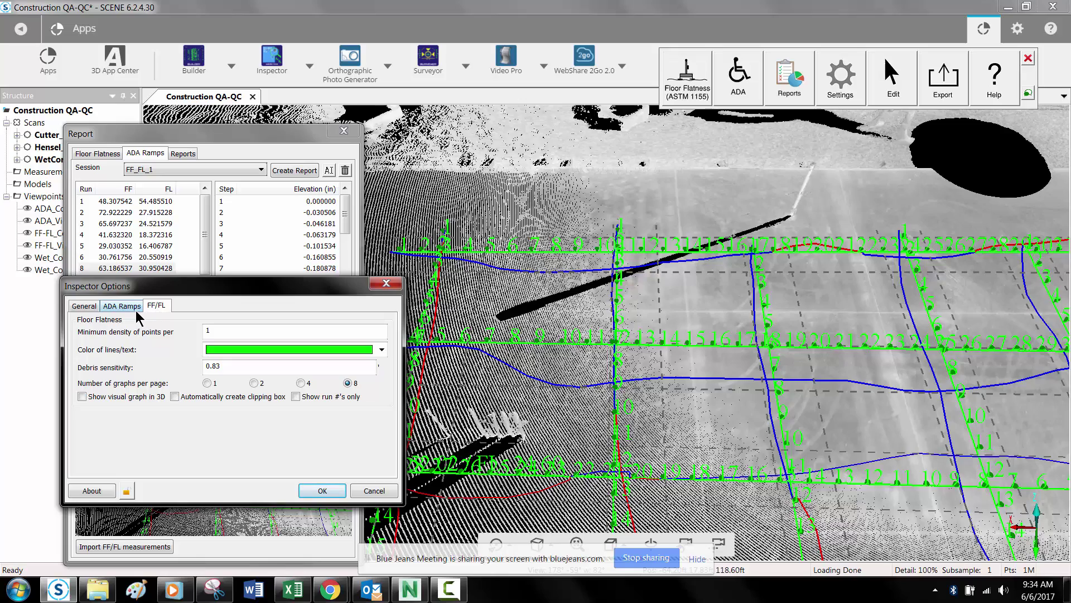
click(322, 490)
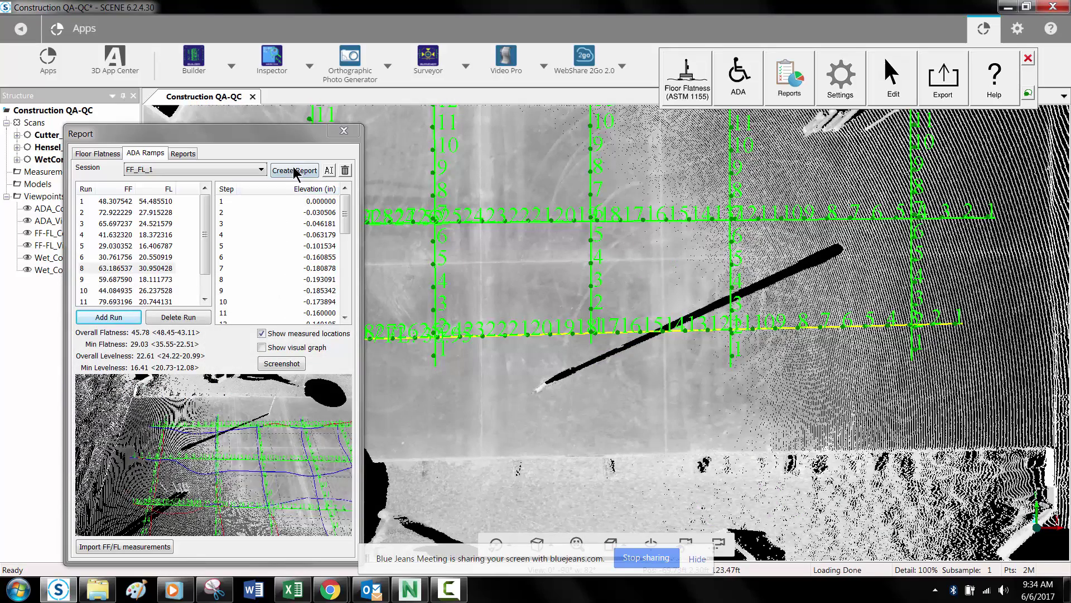
click(294, 170)
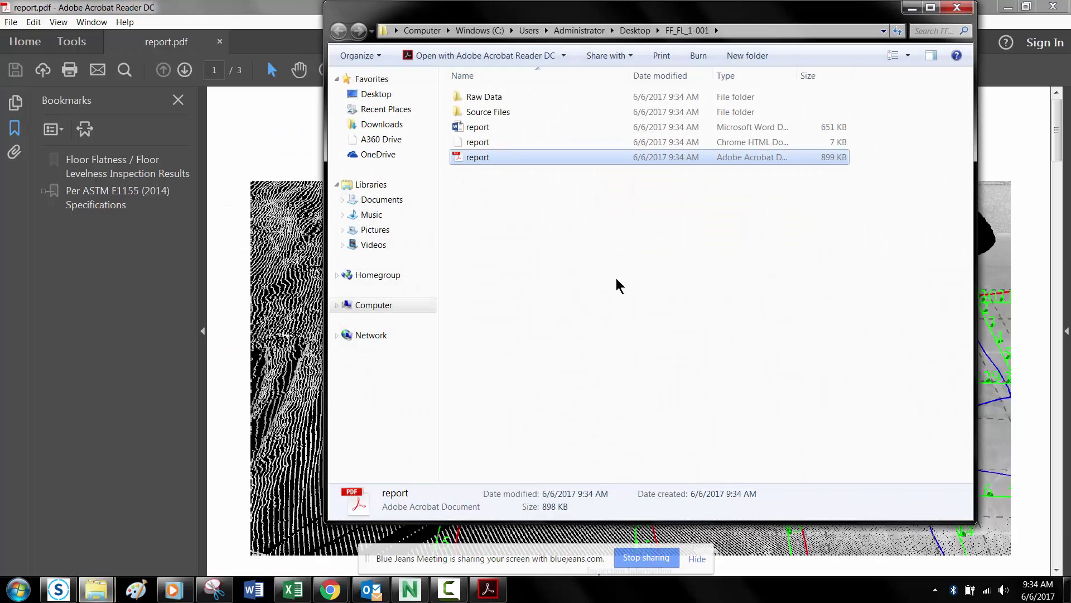
click(966, 10)
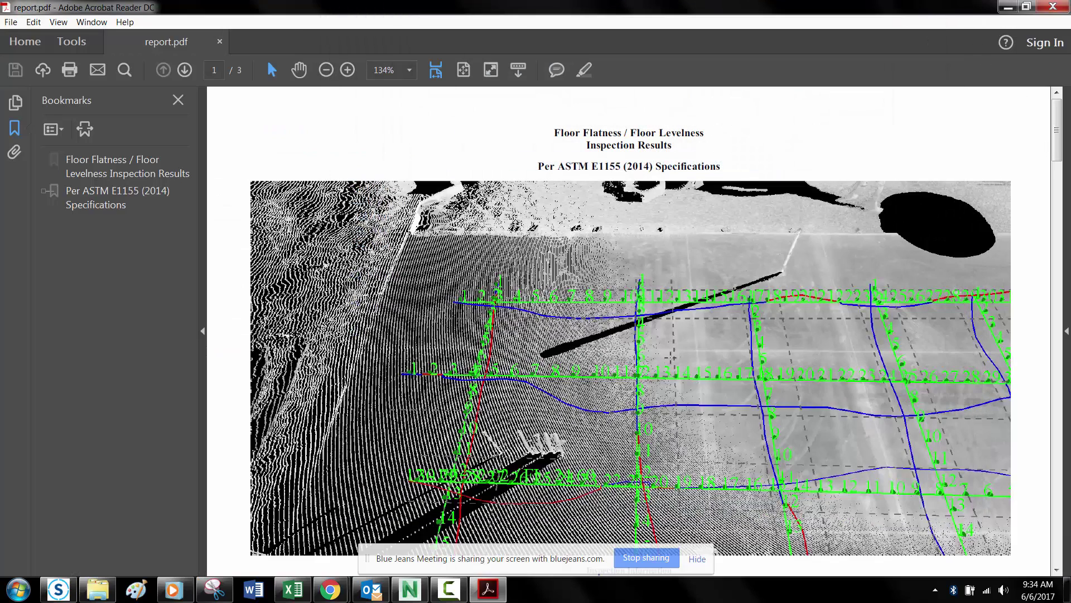
- Read the inspection information, contract specifications, overall results and individual run results in the PDF report
scroll(631, 329, down, 5)
scroll(671, 357, down, 4)
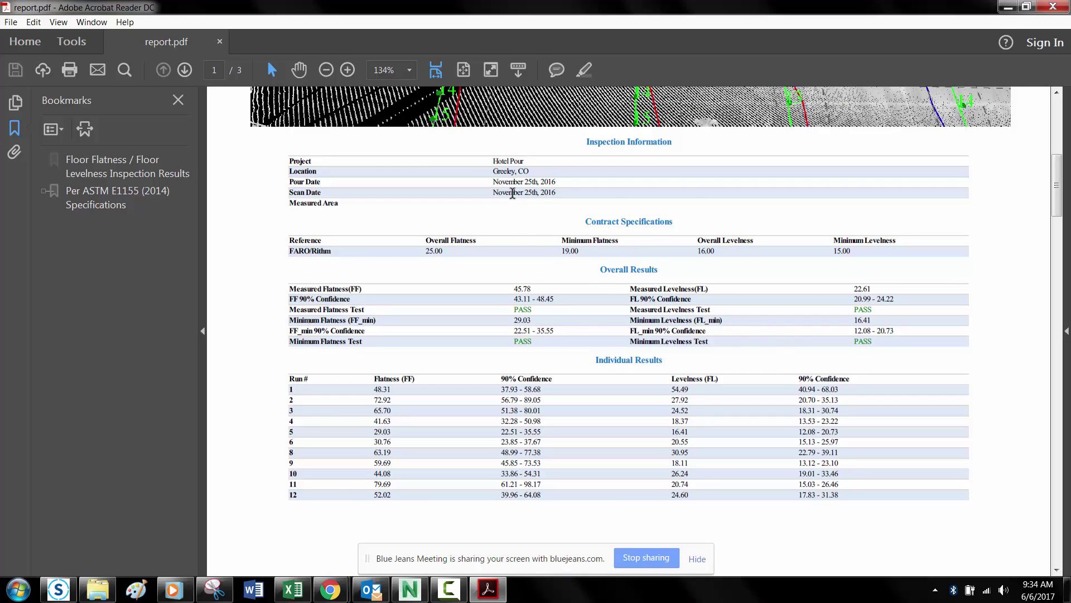
scroll(508, 192, up, 2)
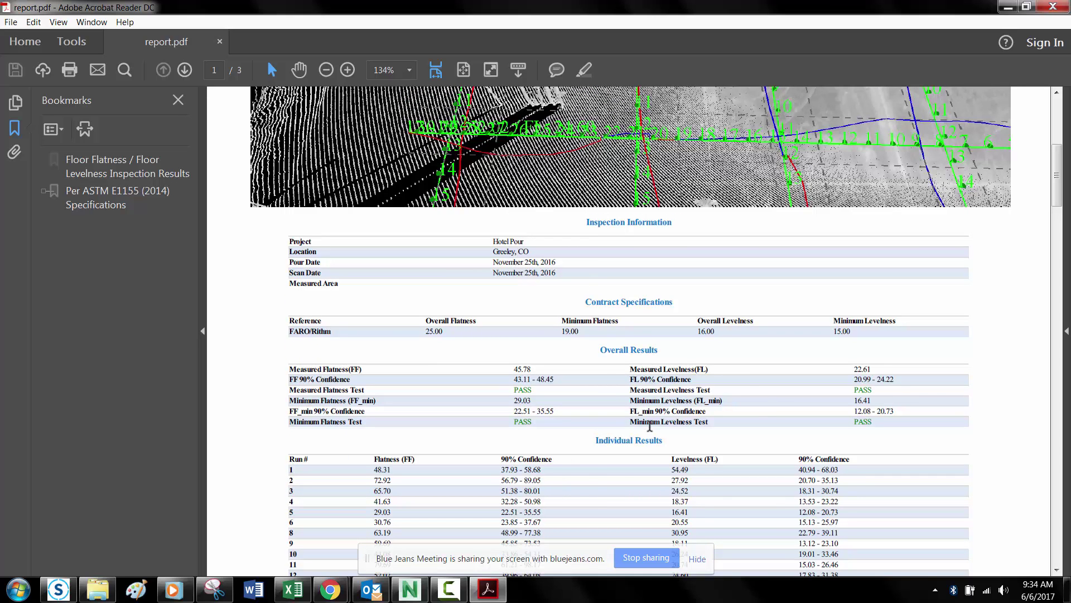
scroll(618, 319, down, 3)
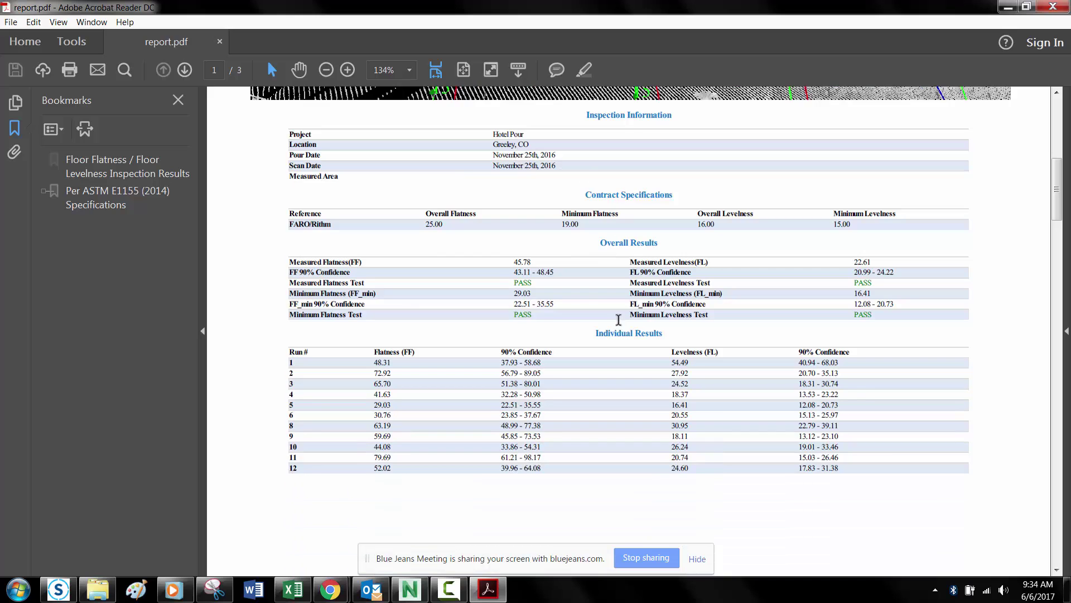
- Examine the elevation graphs of the individual runs on the second and third pages of the PDF report
scroll(618, 319, down, 12)
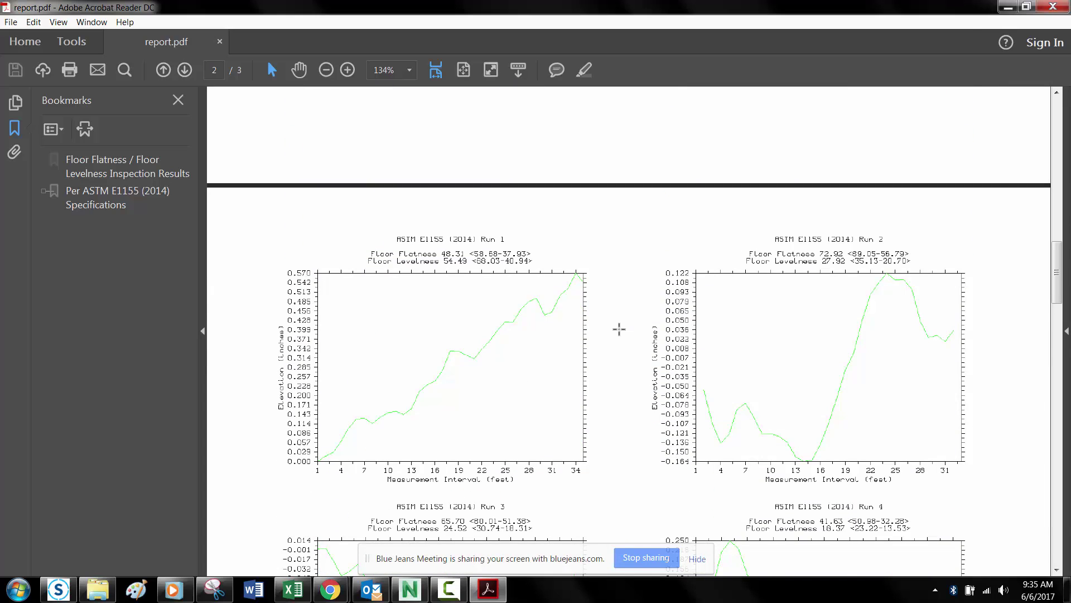
scroll(620, 329, down, 2)
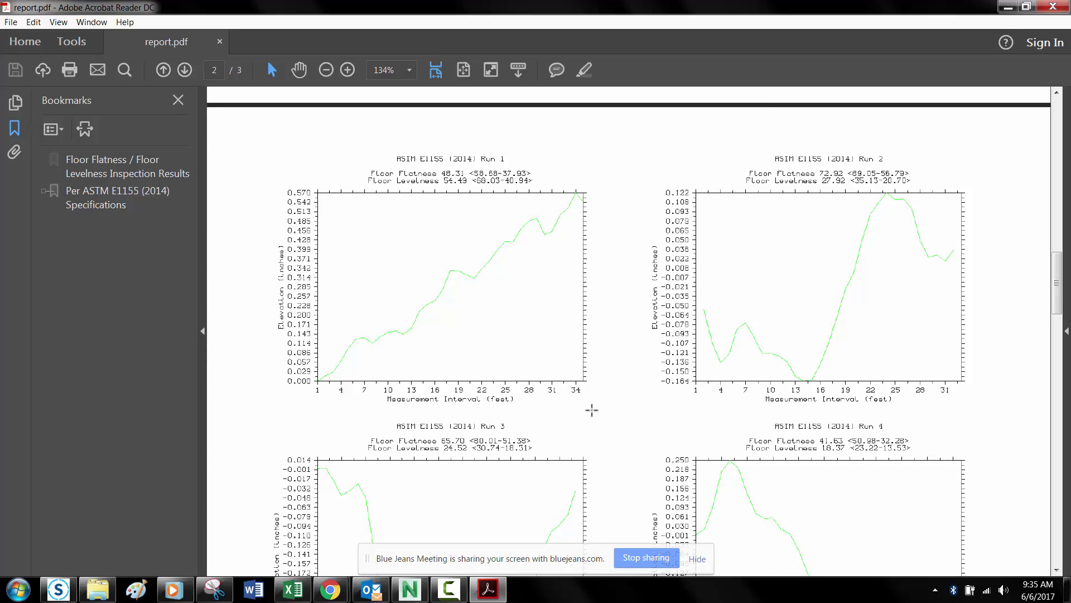
scroll(591, 410, down, 3)
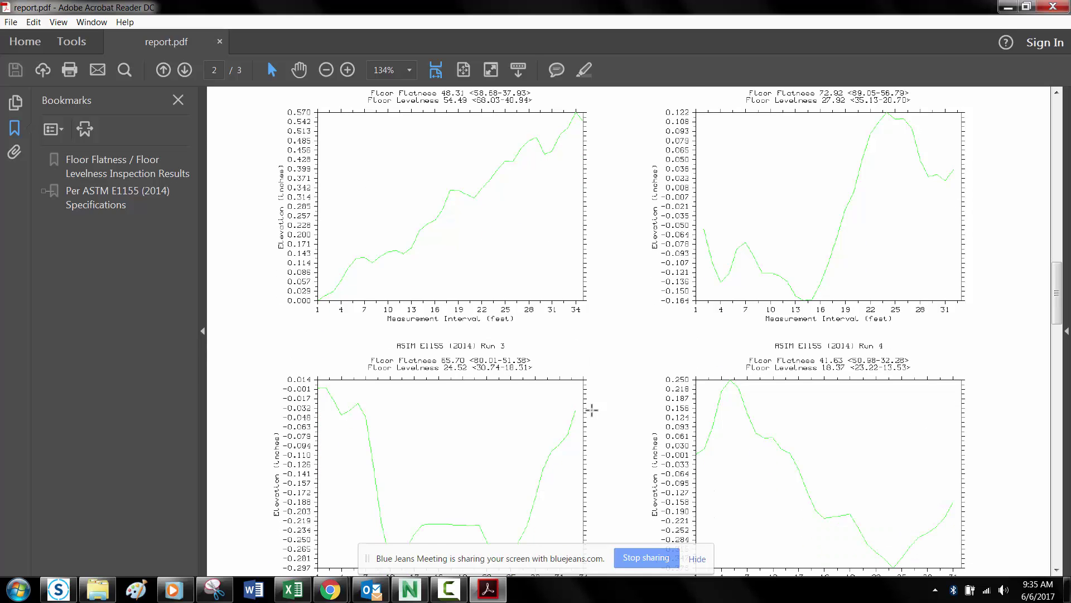
scroll(591, 410, down, 4)
scroll(592, 410, down, 19)
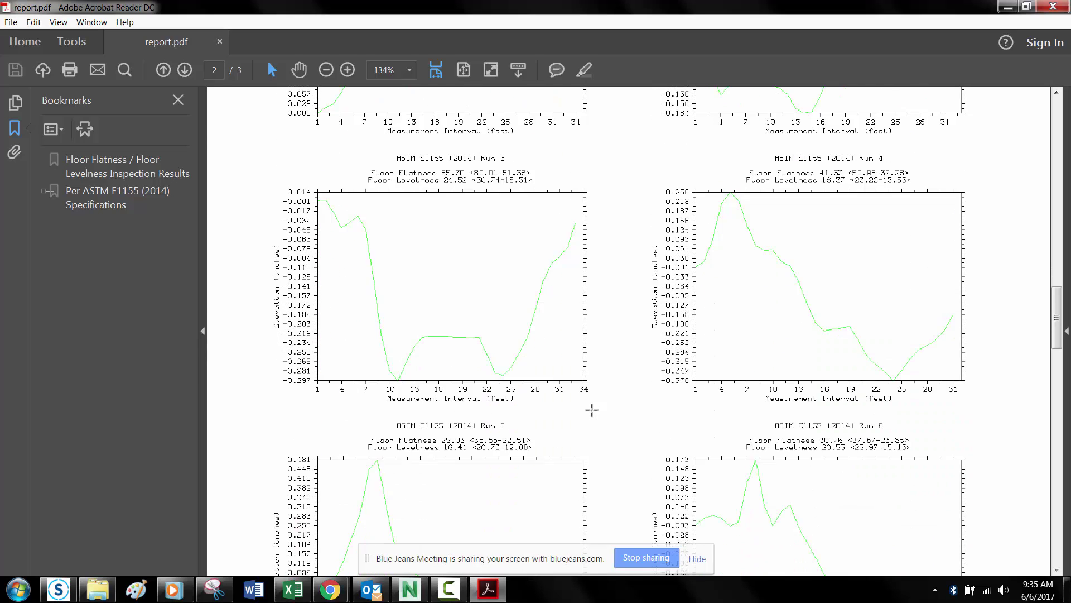
scroll(591, 410, down, 17)
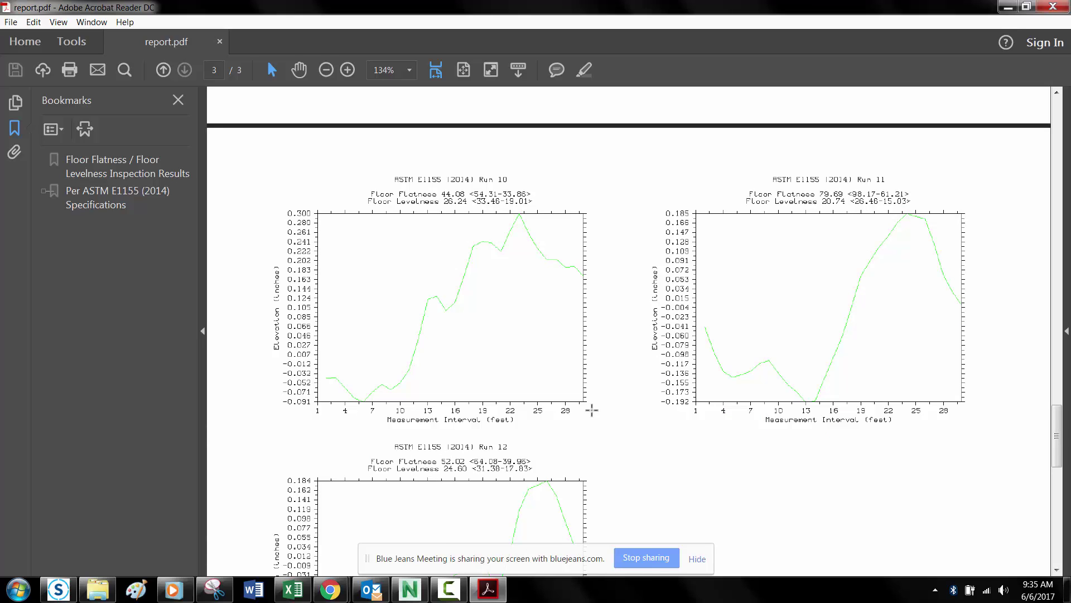
scroll(591, 410, down, 5)
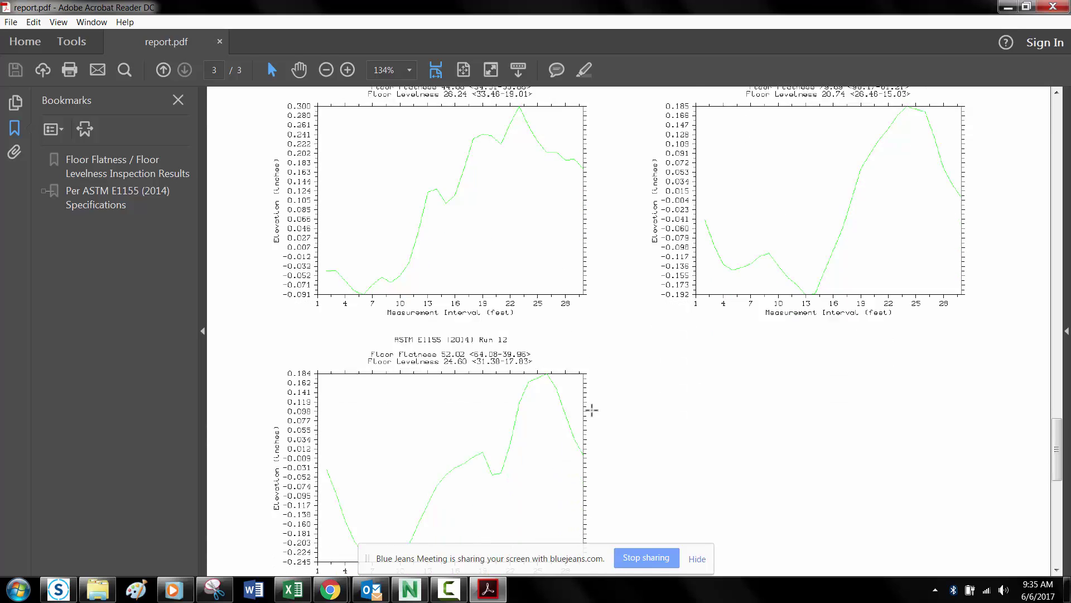
scroll(607, 428, down, 3)
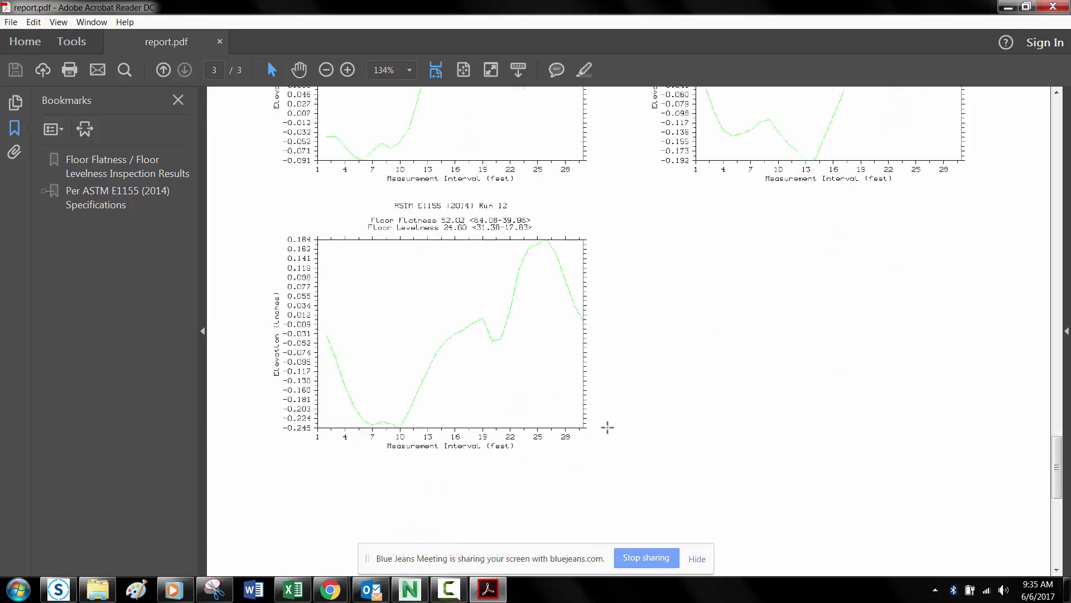
scroll(607, 428, up, 5)
scroll(607, 428, up, 15)
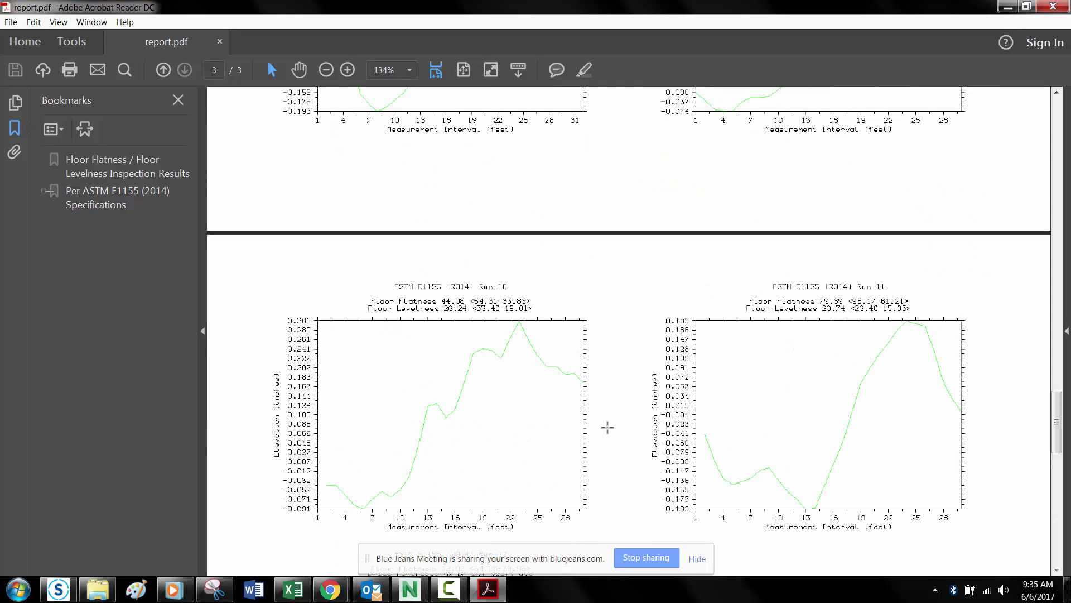
scroll(607, 428, up, 3)
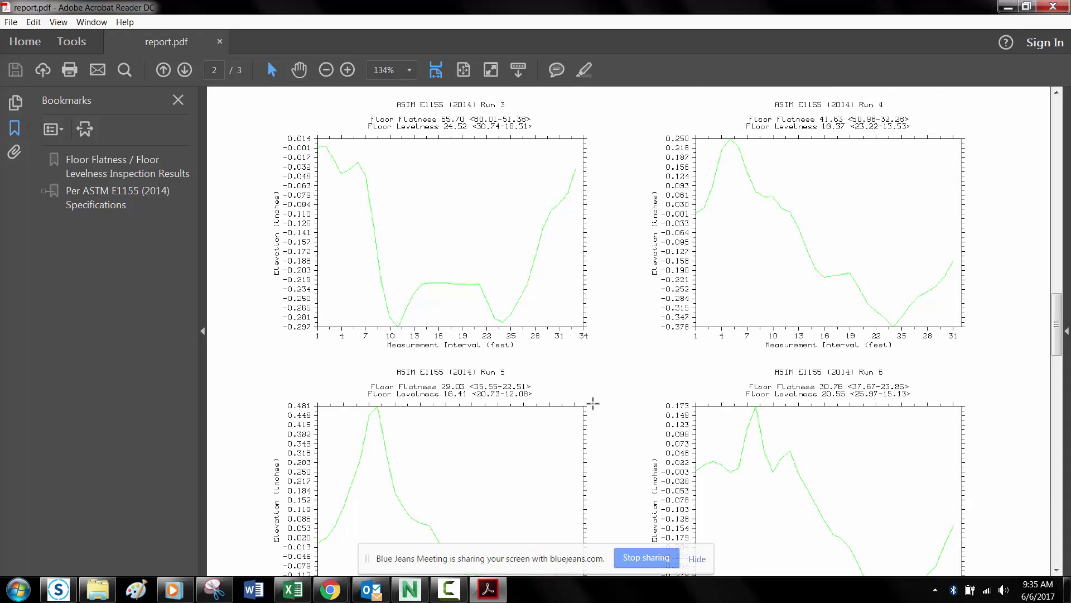
- Review the results tables and the cover image on the report's first page again, and close the PDF
scroll(593, 403, up, 7)
scroll(593, 403, up, 11)
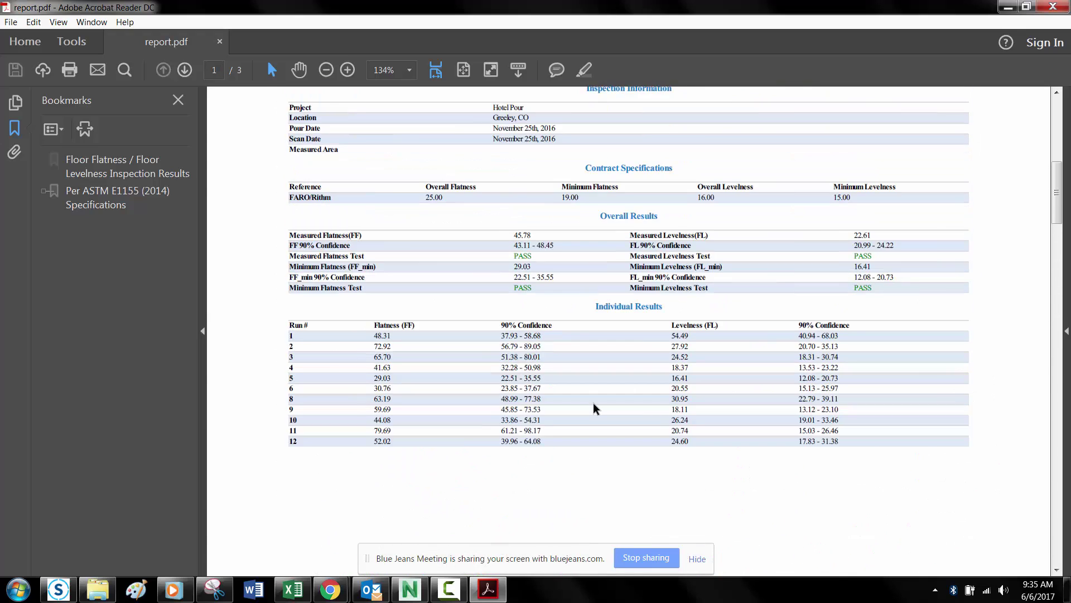
scroll(593, 407, down, 6)
scroll(593, 402, down, 4)
scroll(593, 403, up, 14)
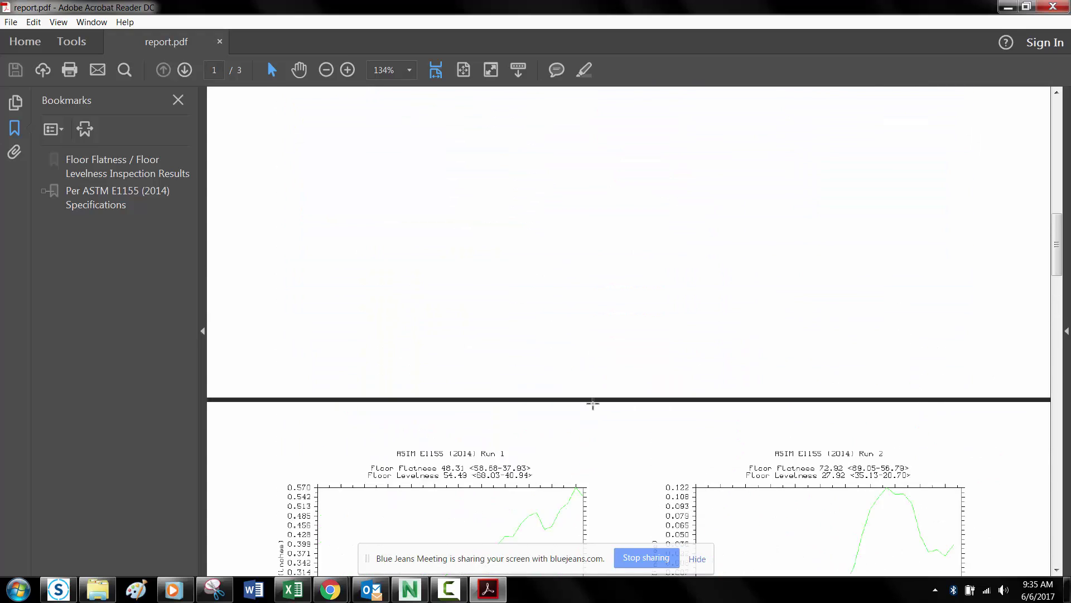
scroll(593, 403, up, 6)
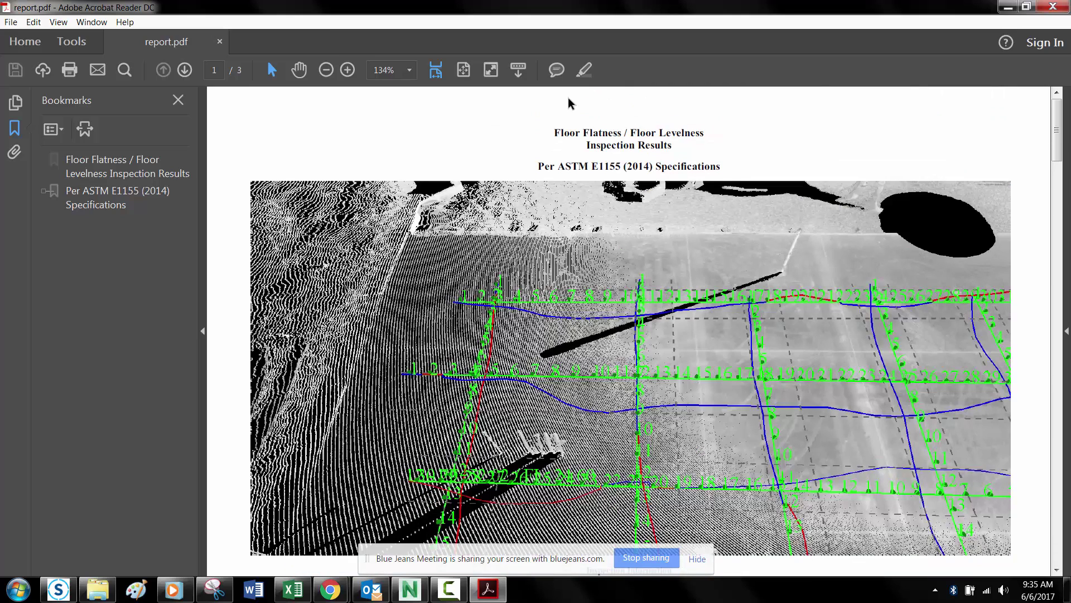
click(1065, 10)
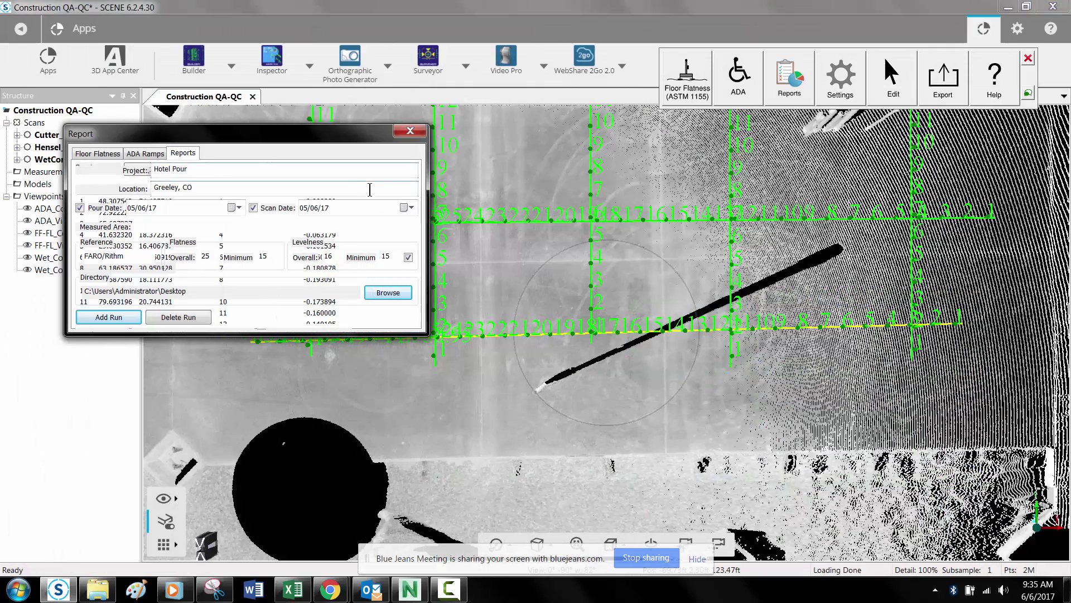
- Compare the floor flatness session data with the report's project, date and specification settings, and close the Report dialog
click(411, 131)
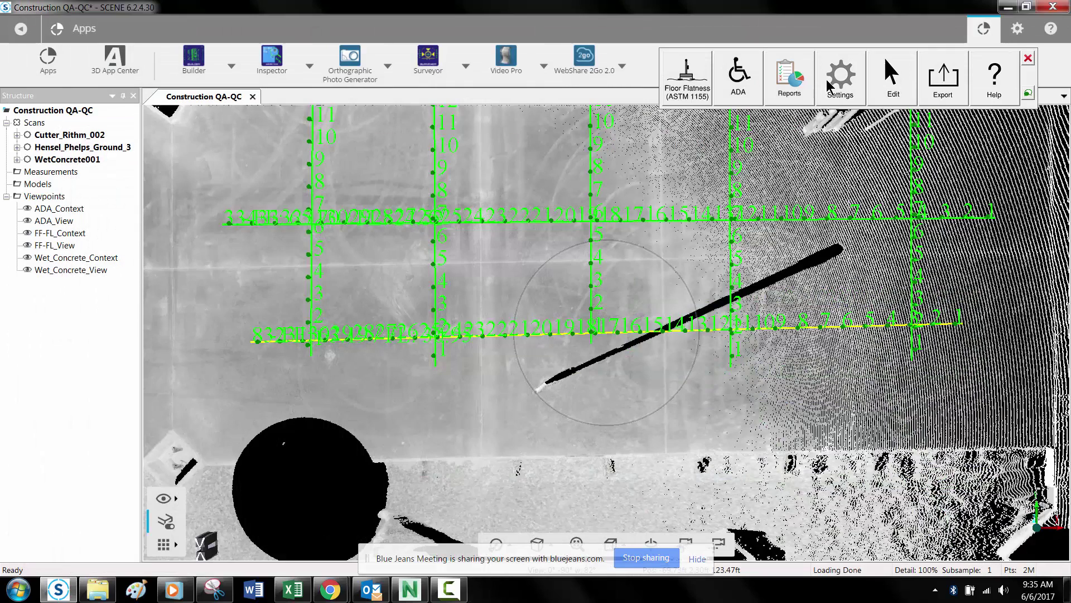
click(796, 84)
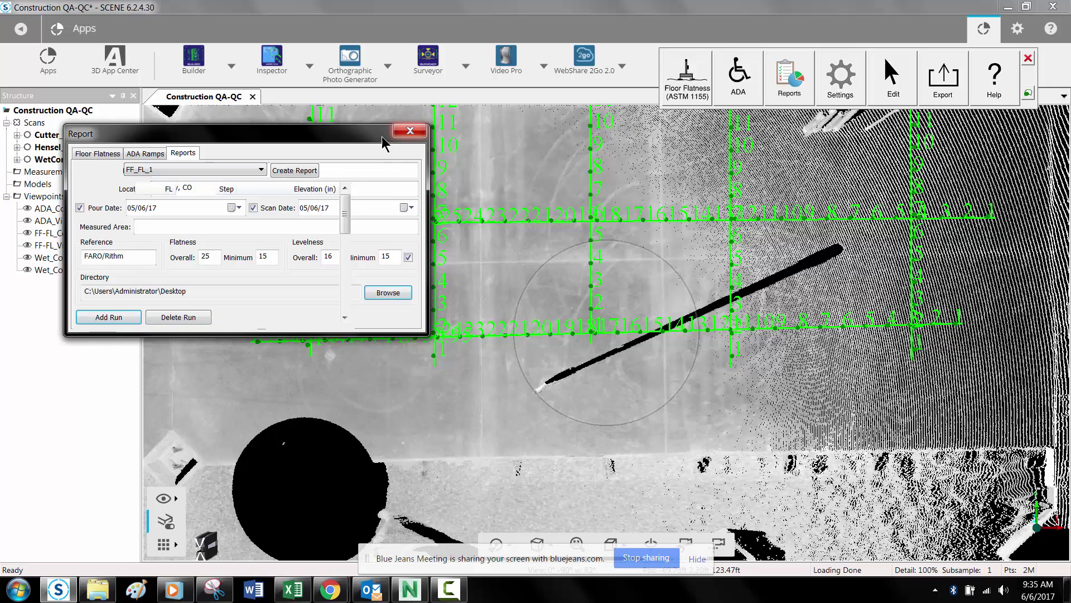
click(99, 155)
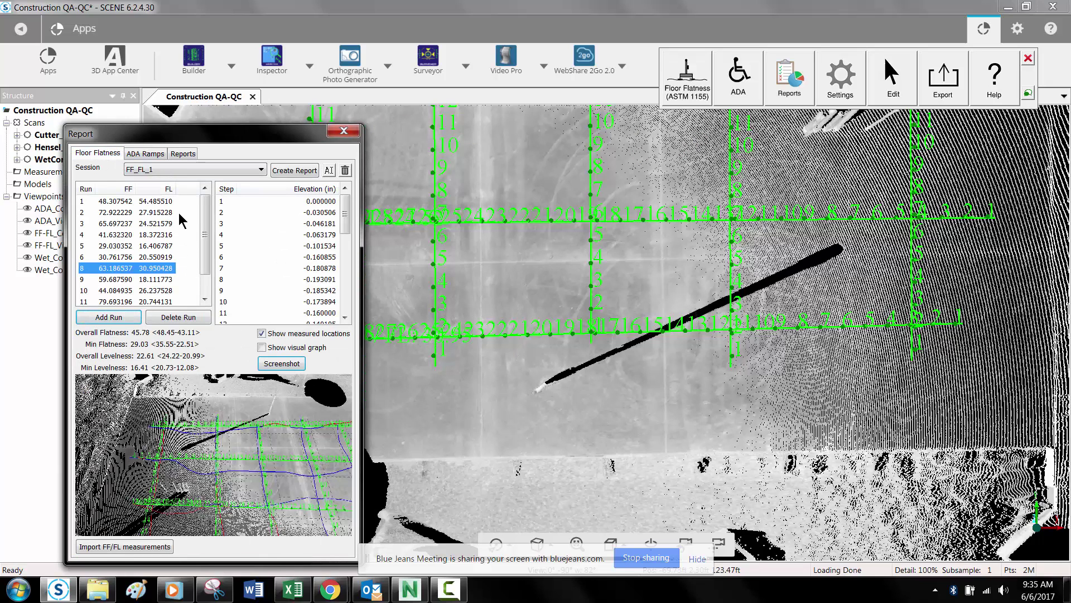
click(184, 155)
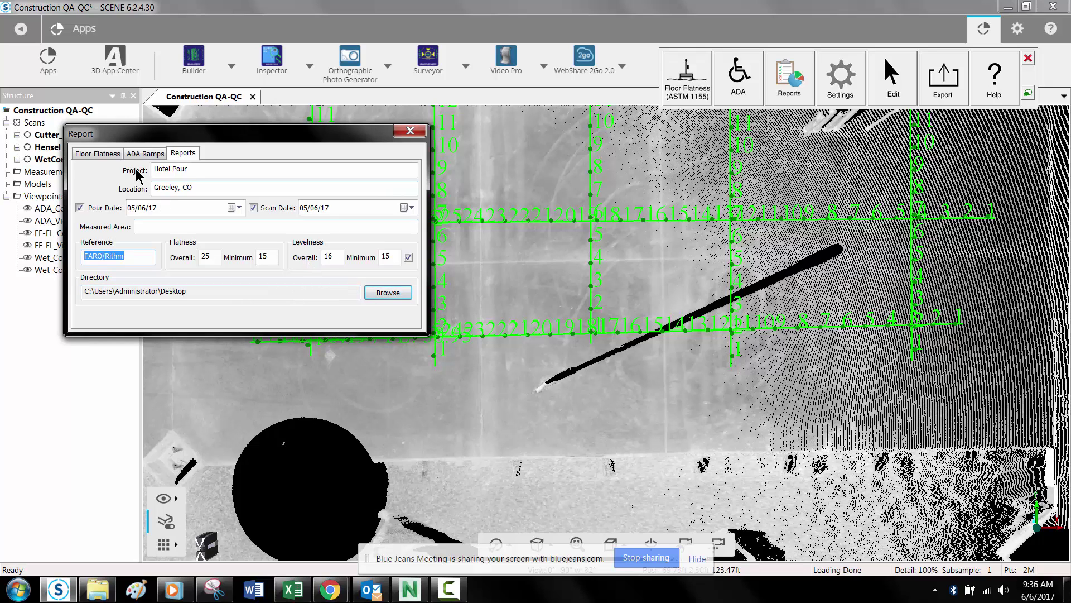
click(100, 153)
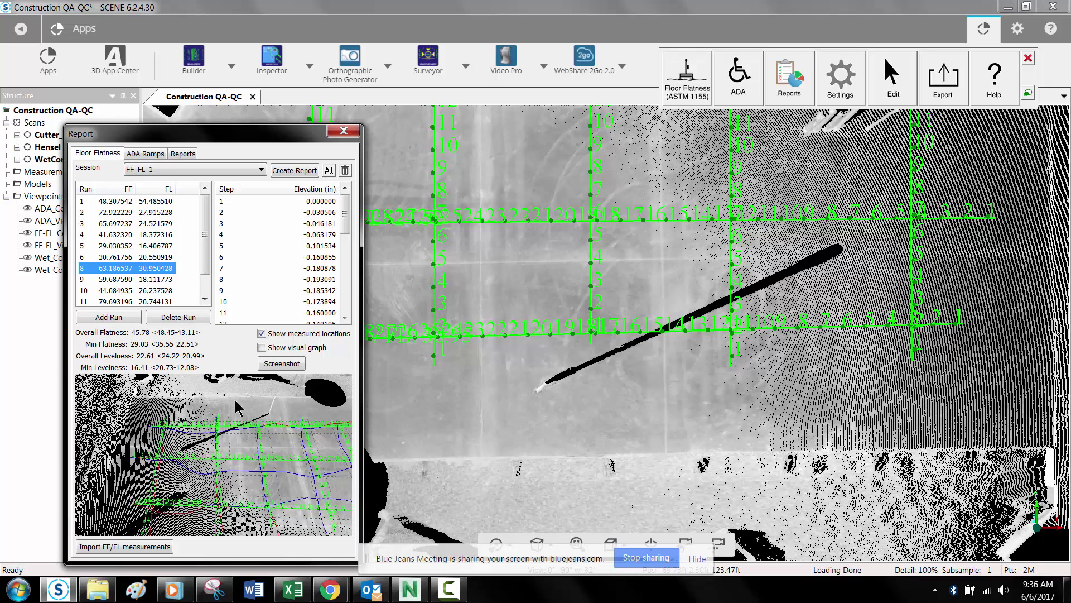
click(188, 157)
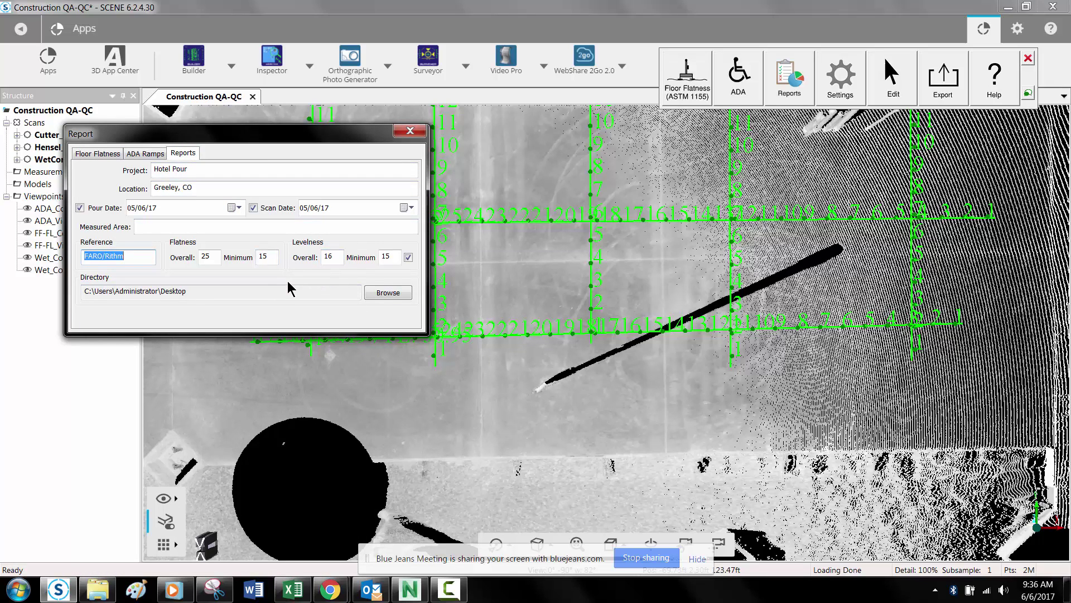
click(409, 132)
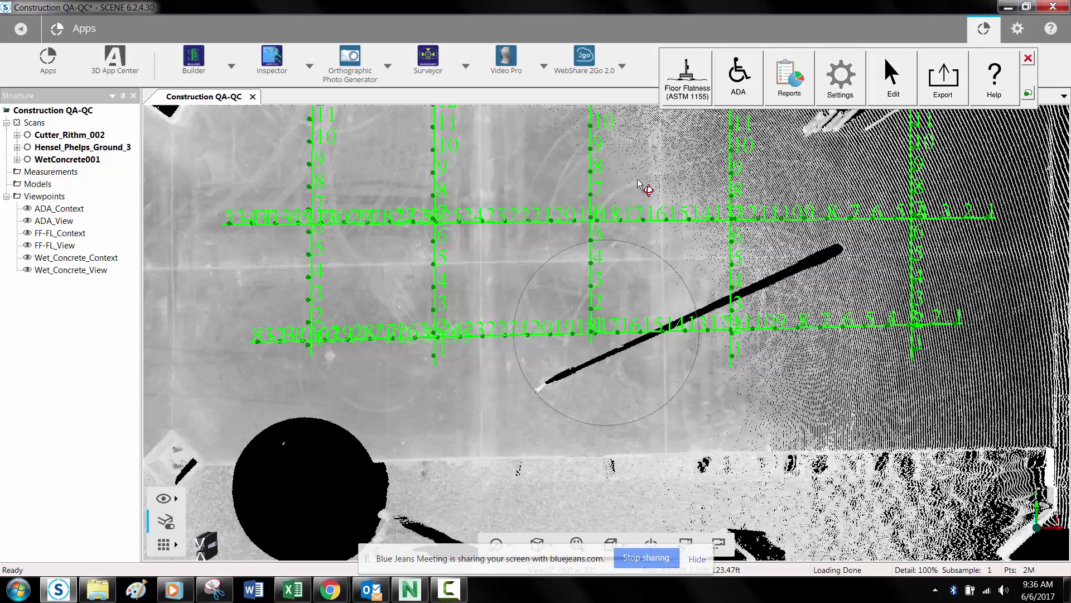
- Start fresh in the Inspector's edit tools, clearing all the FF_FL_1 runs from the slab
middle_drag(637, 175, 613, 322)
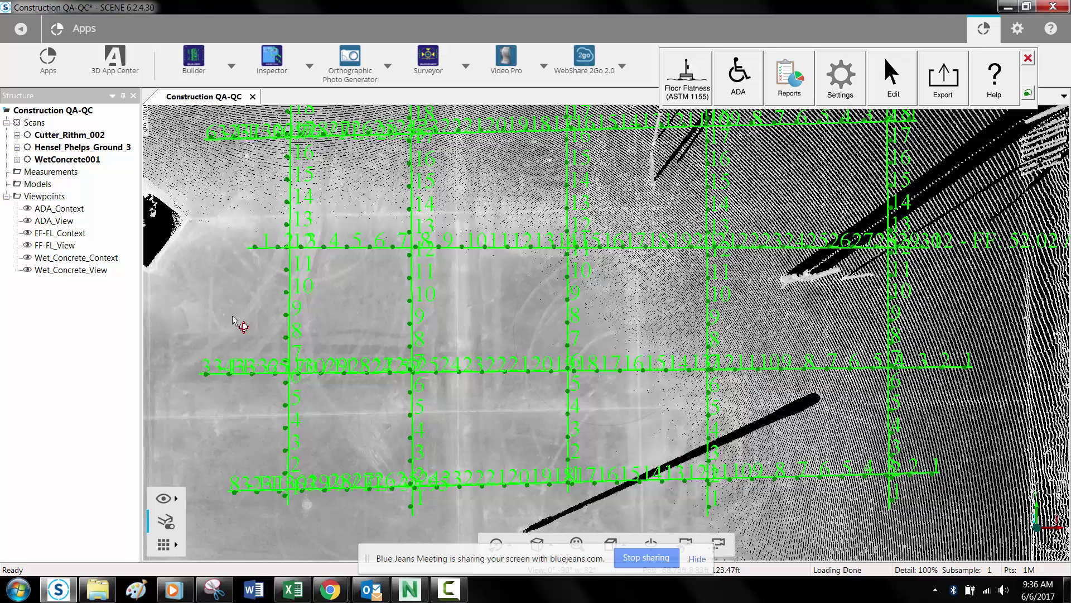
click(888, 96)
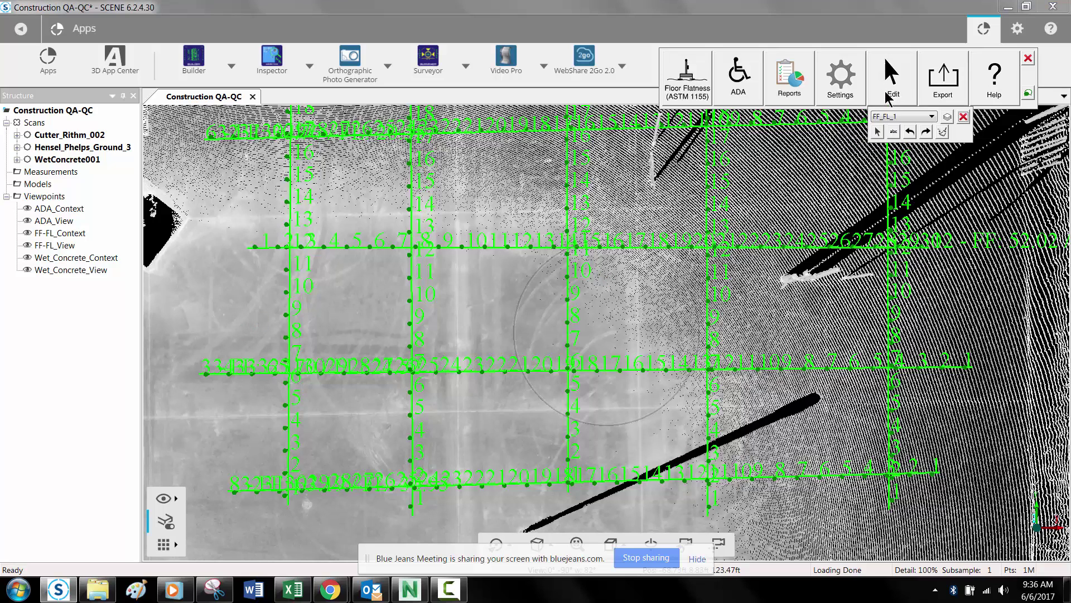
click(946, 134)
click(943, 133)
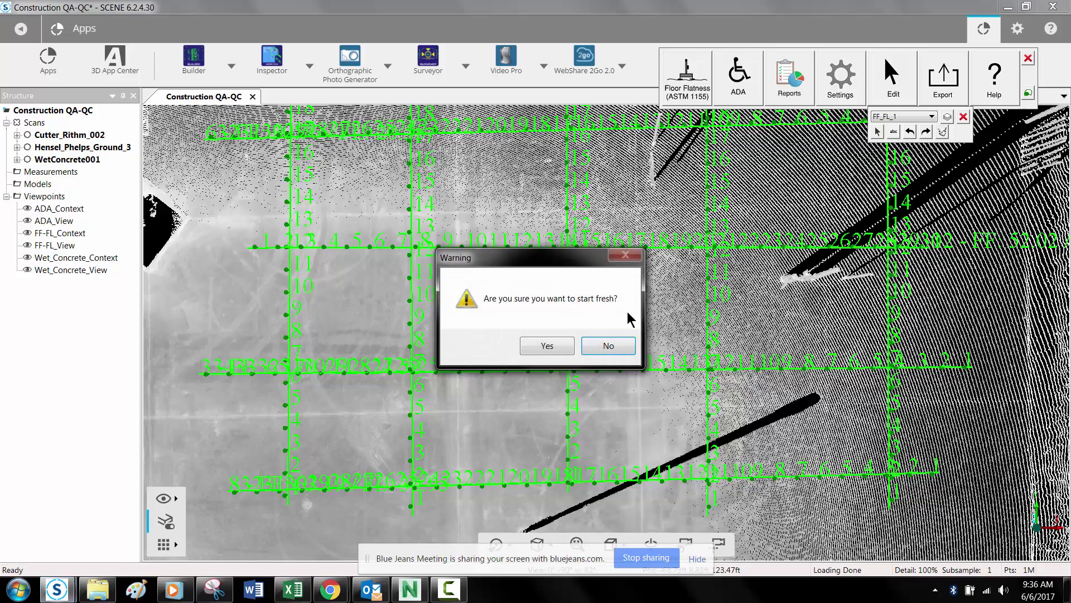
click(552, 346)
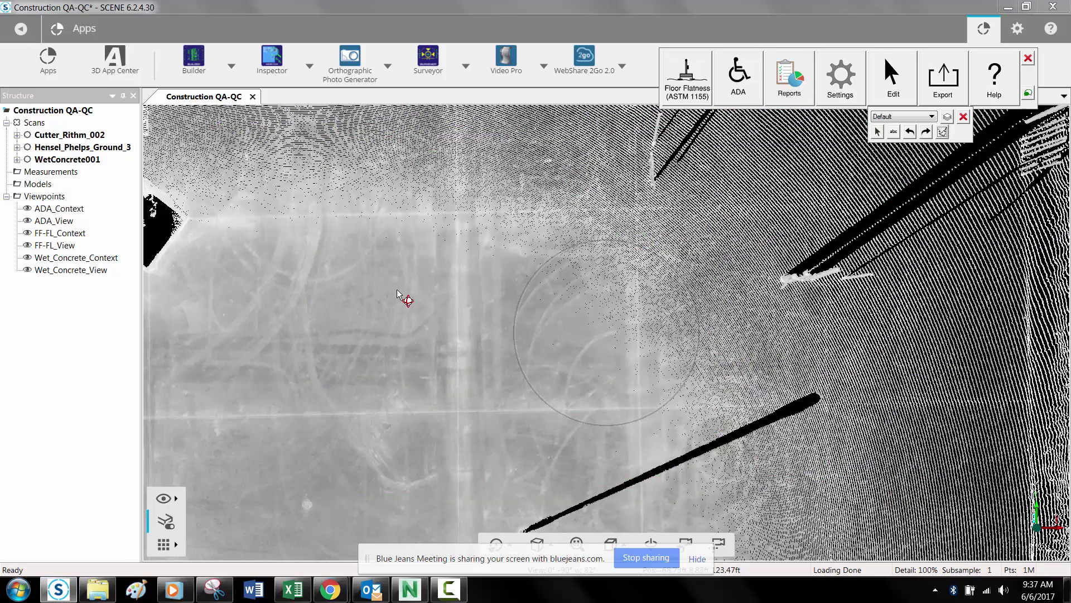
- Activate the Wet_Concrete_Context viewpoint and close the Inspector app with its edit tools
right_click(89, 259)
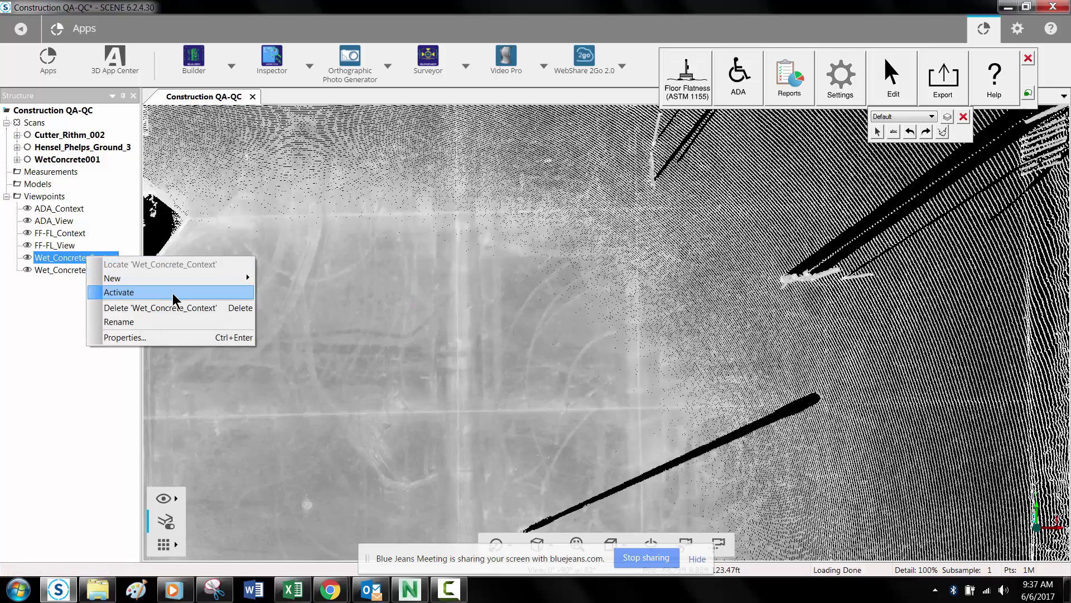
click(171, 292)
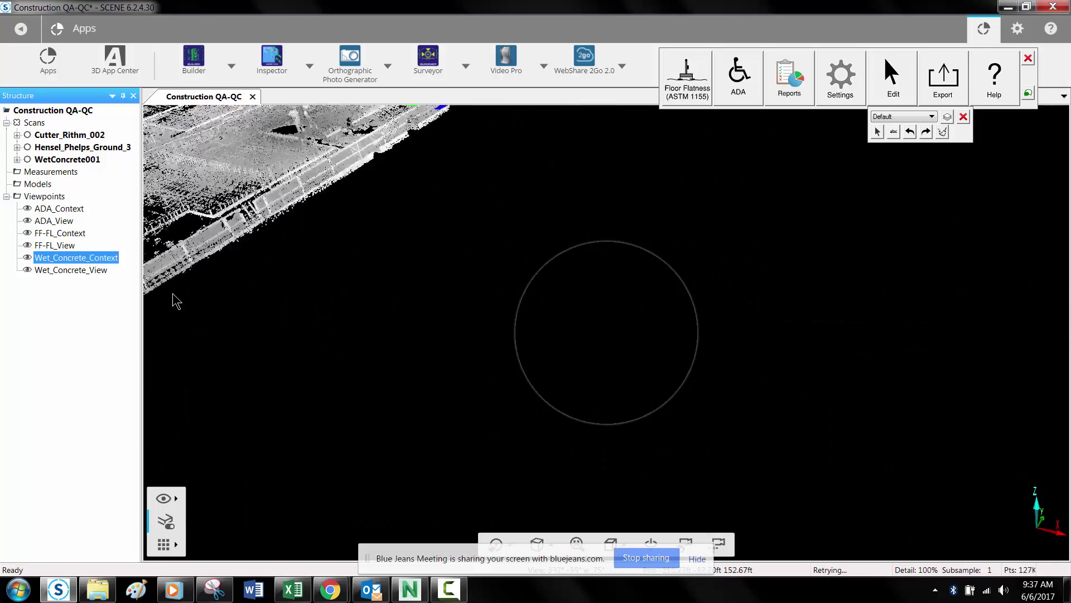
click(964, 116)
click(1028, 58)
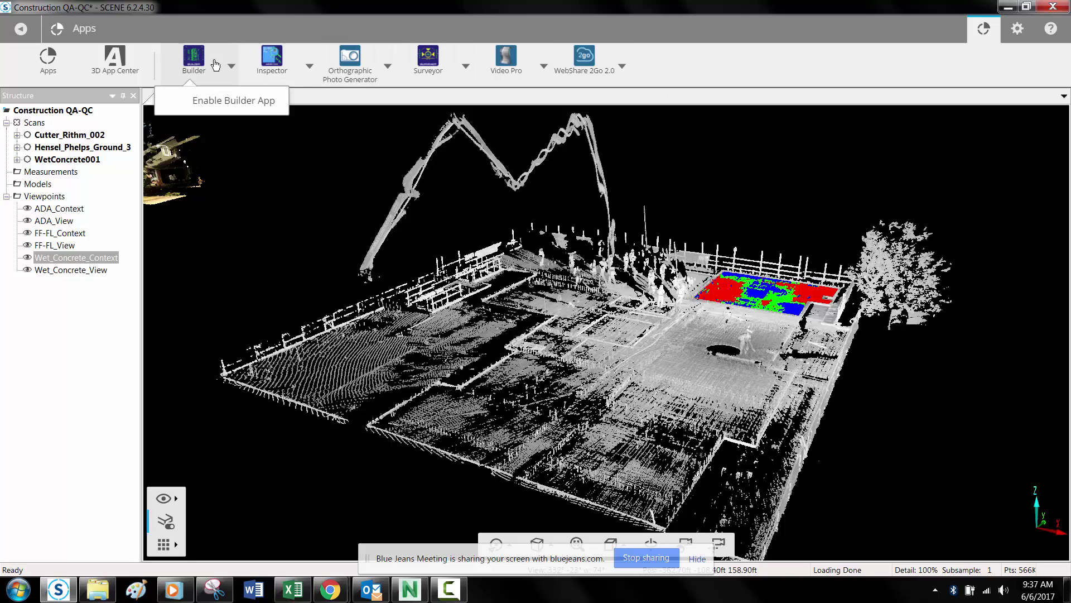
- Enable the Builder app, start fresh to clear the existing heat map from the slab, and close the edit tools
click(223, 101)
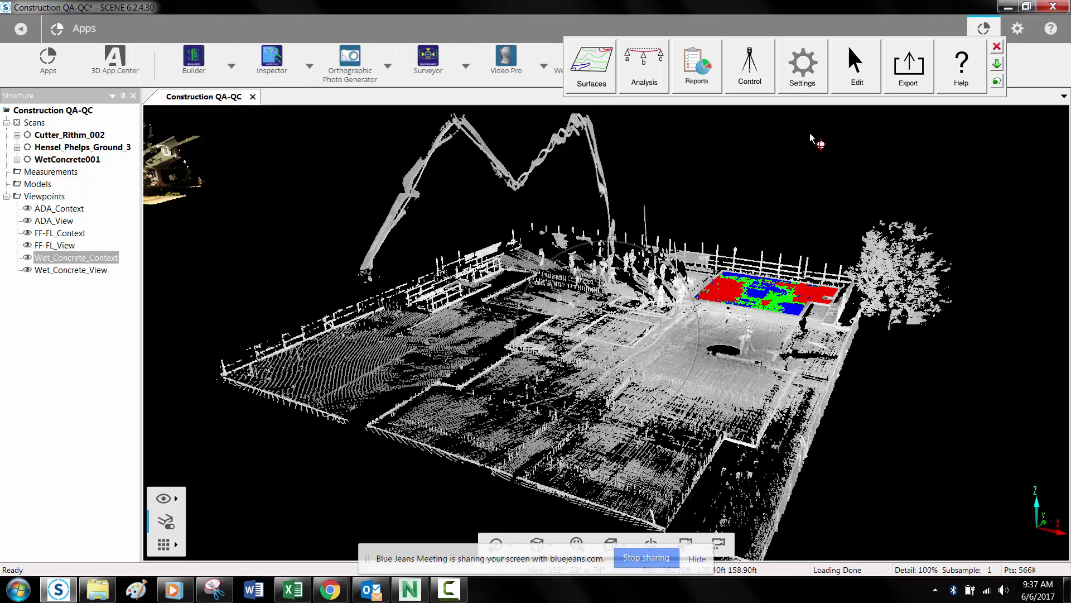
click(857, 70)
click(890, 120)
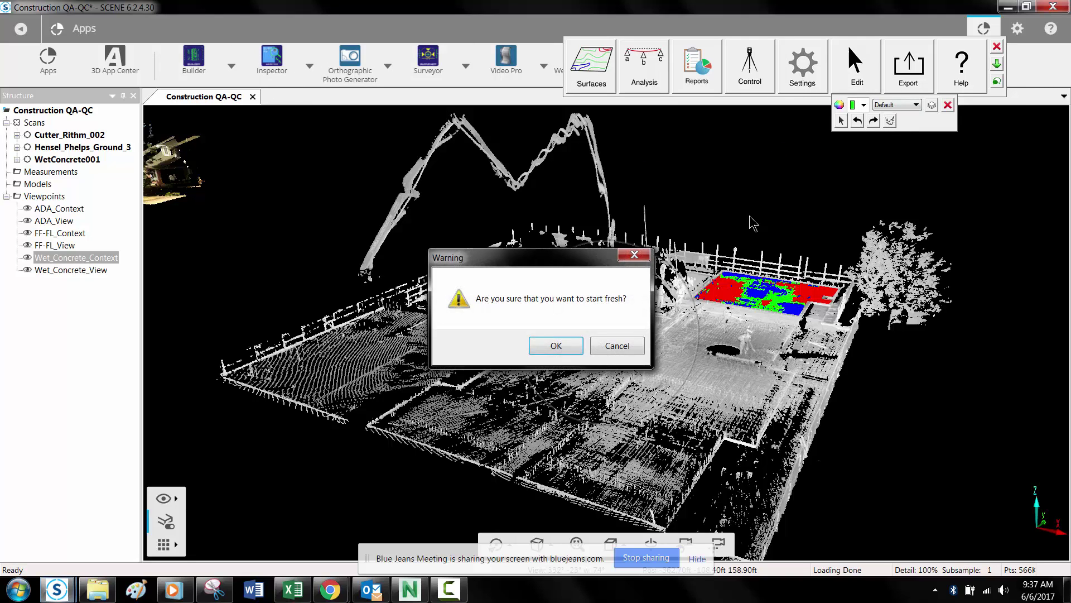
click(556, 346)
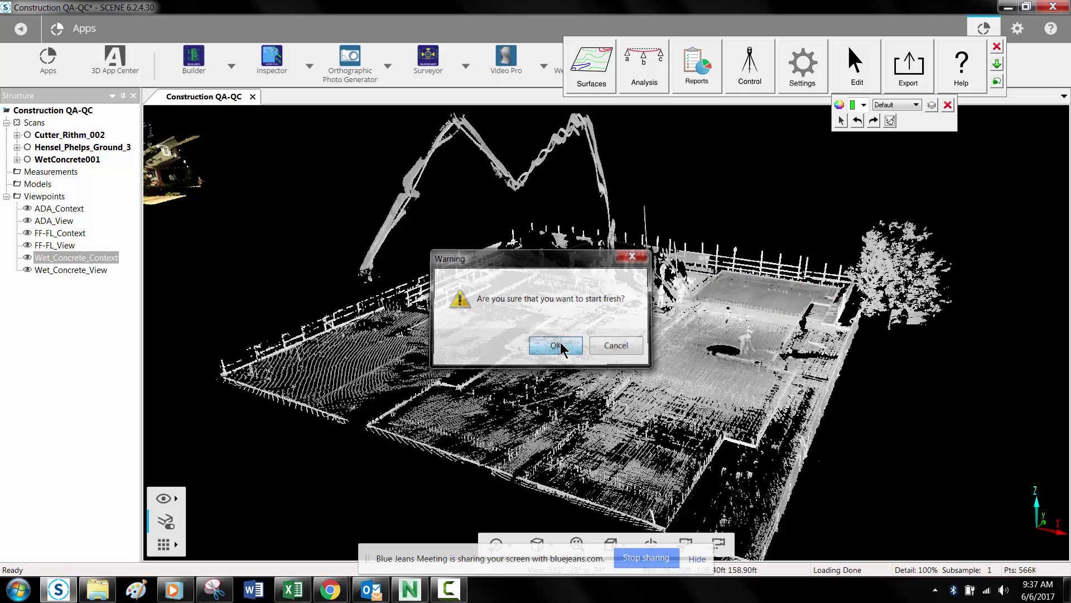
click(947, 105)
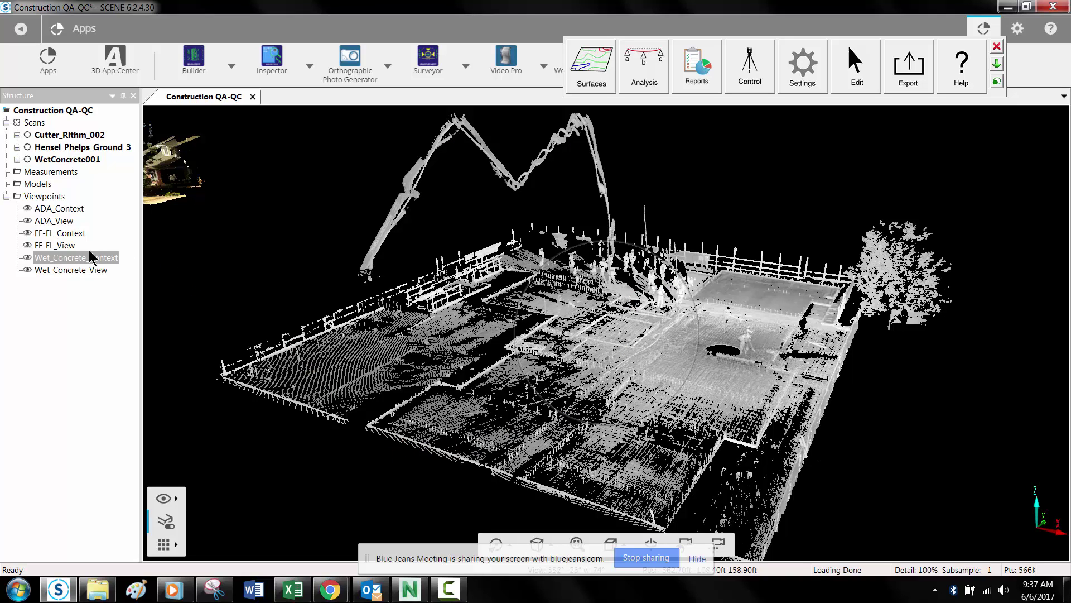
- Activate the Wet_Concrete_View viewpoint and start the area selection for a new heat map
right_click(73, 271)
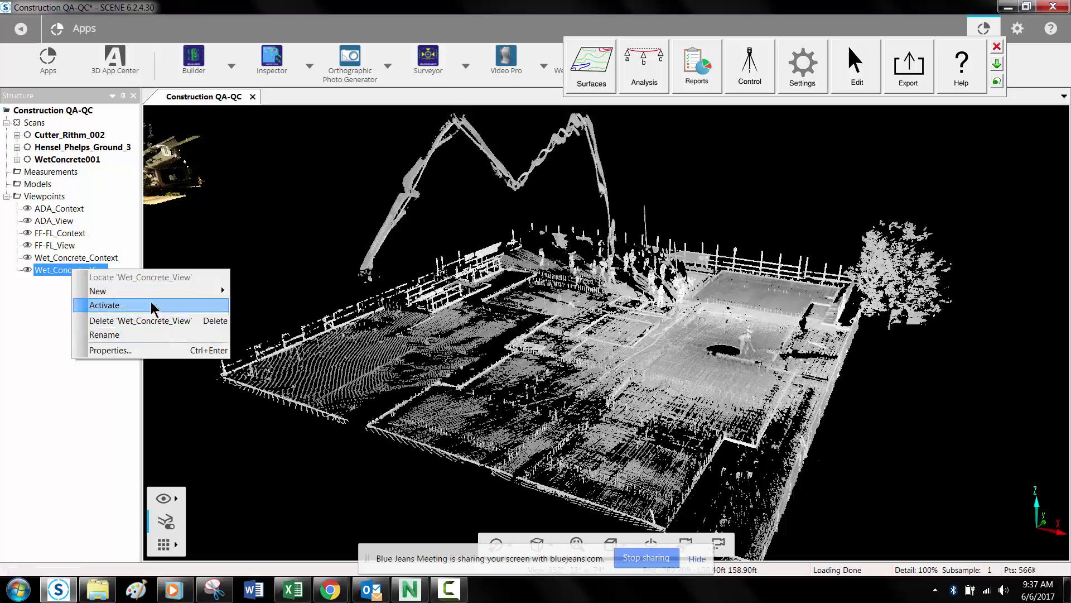
click(151, 306)
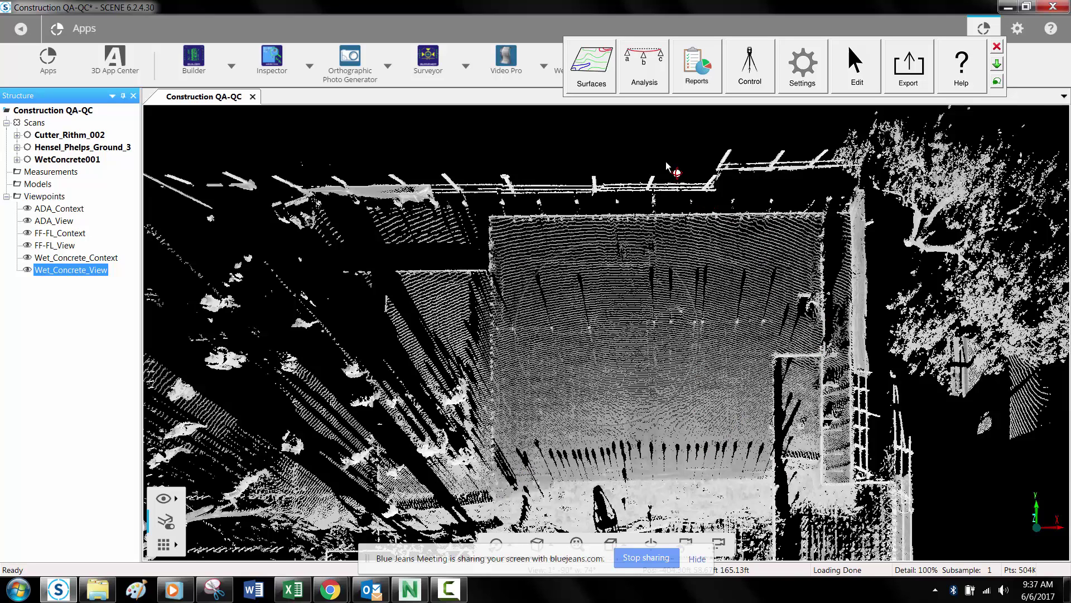
click(606, 90)
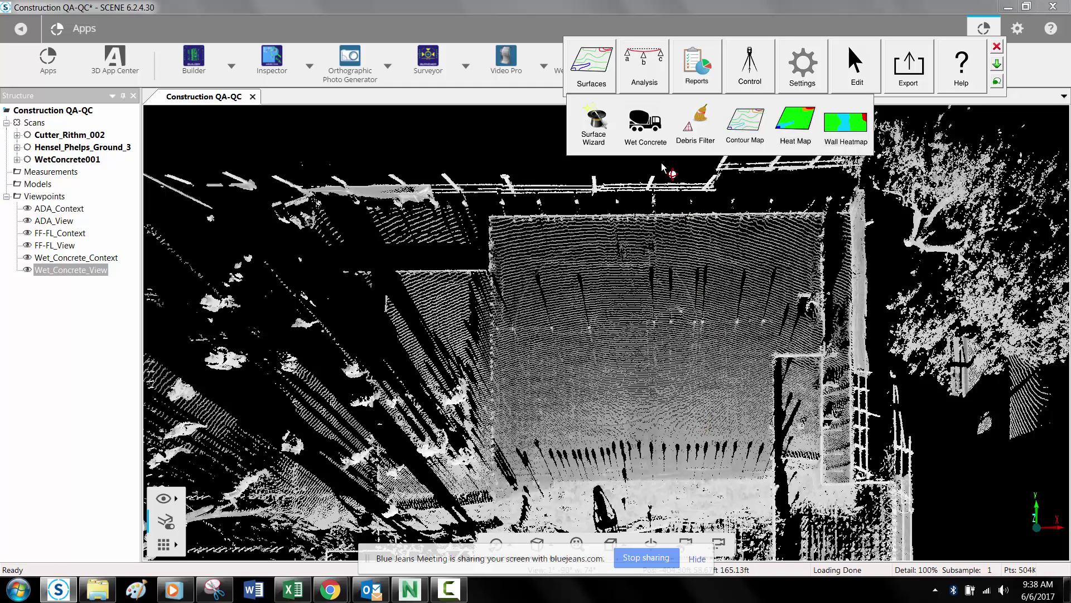
click(796, 146)
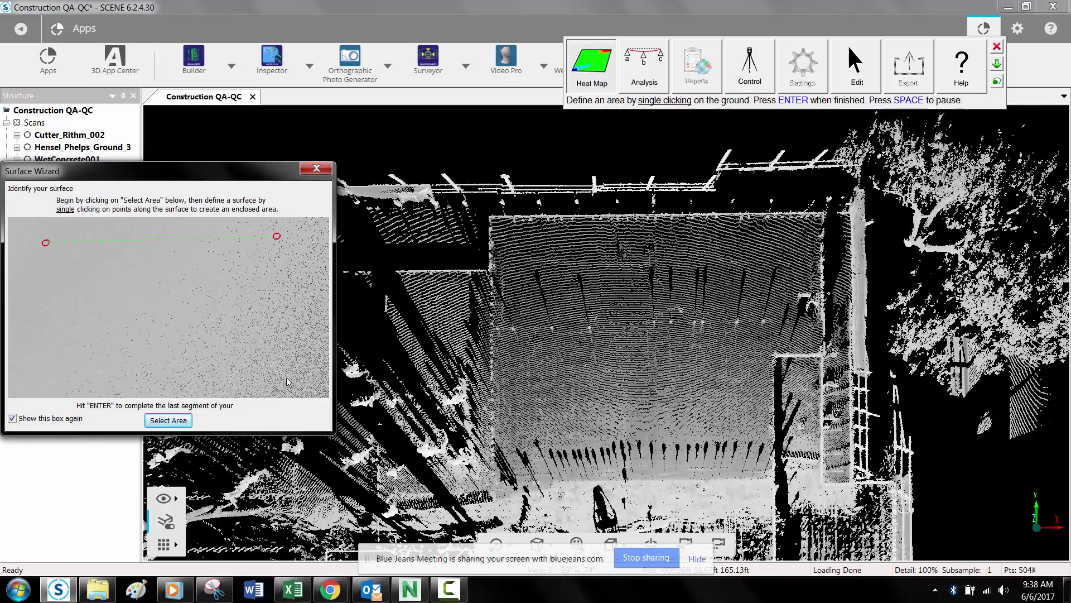
click(168, 420)
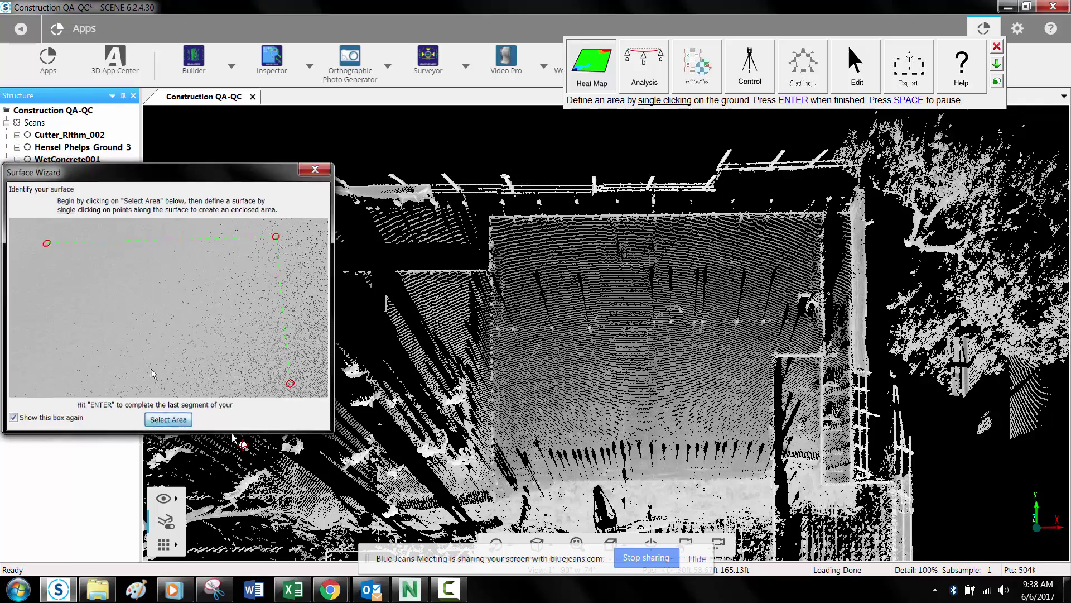
- Outline the wet concrete slab as the heat map area, skirting the worker near the east edge and the notched southeast corner
click(498, 474)
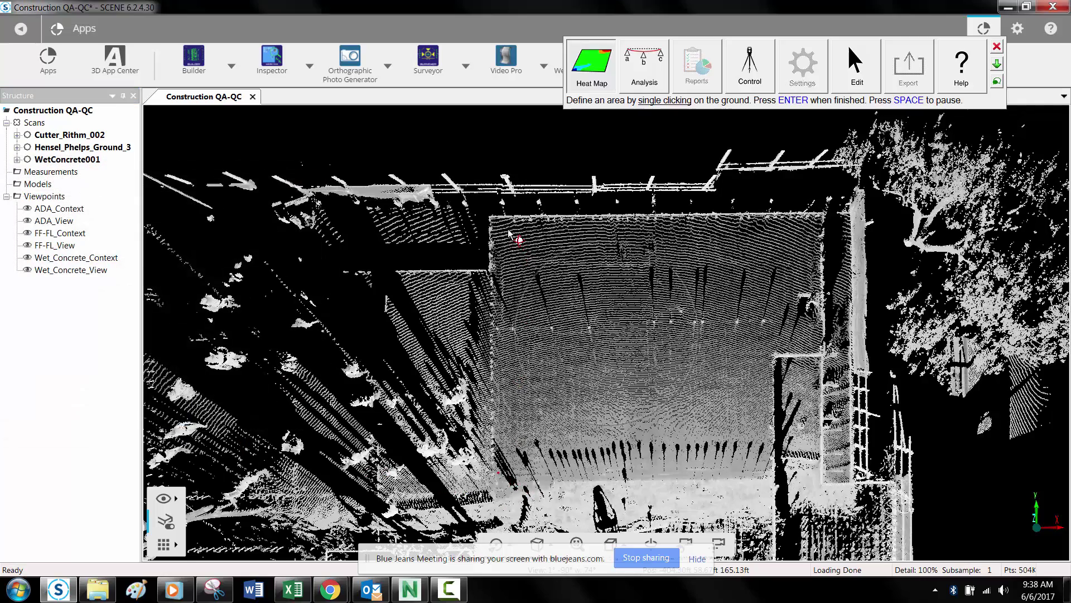
click(498, 225)
click(816, 223)
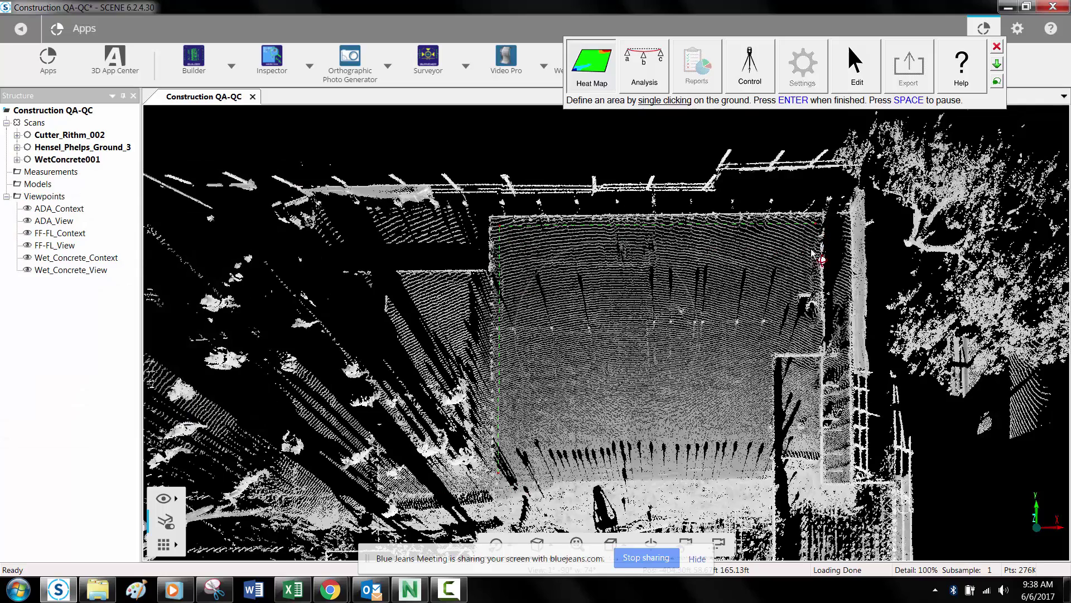
click(812, 286)
click(795, 324)
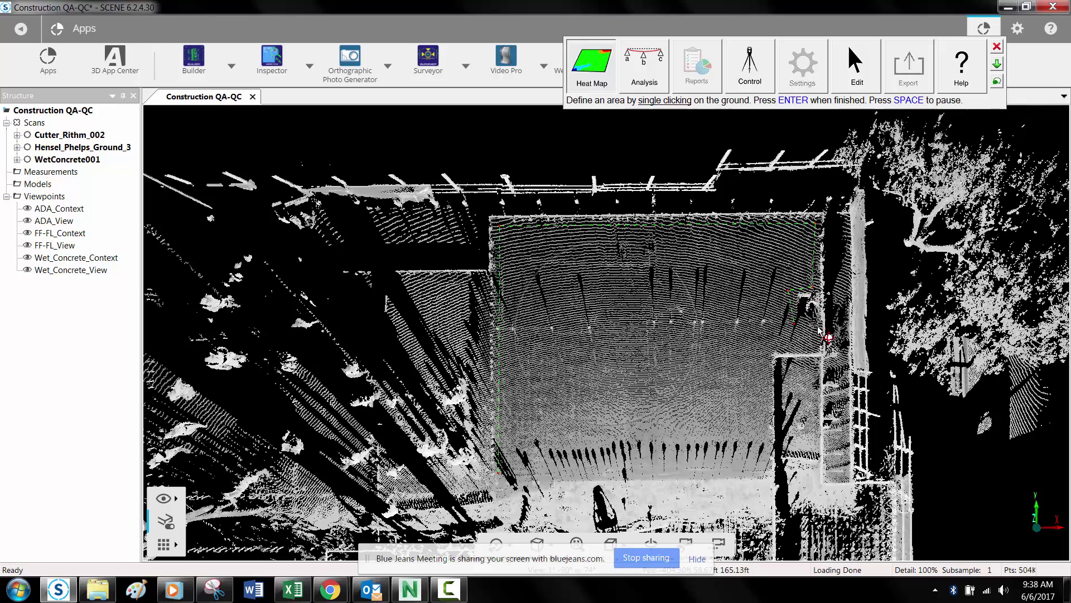
click(820, 328)
click(815, 346)
click(766, 347)
click(763, 461)
key(Return)
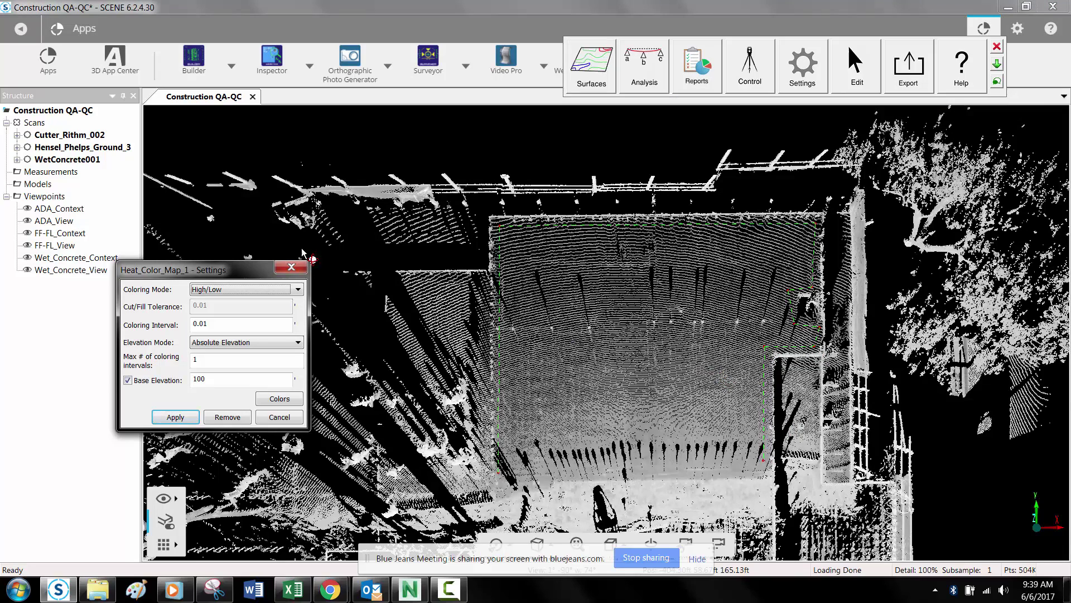
- Create the heat map with High/Low coloring, Relative Elevation and no base elevation, confirm the surface, and close its legend
drag(163, 271, 319, 227)
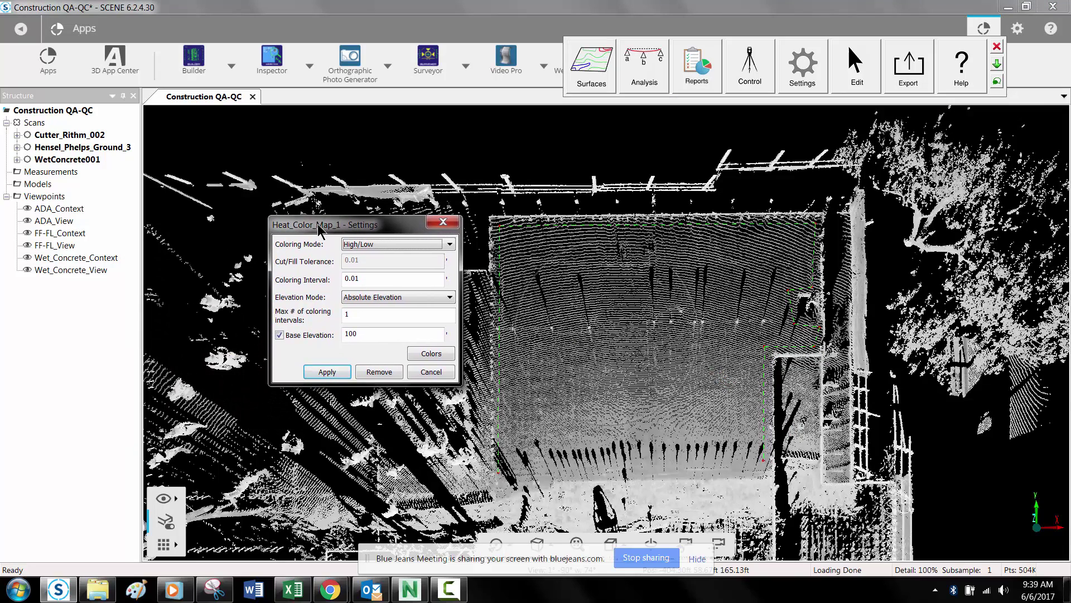
click(356, 246)
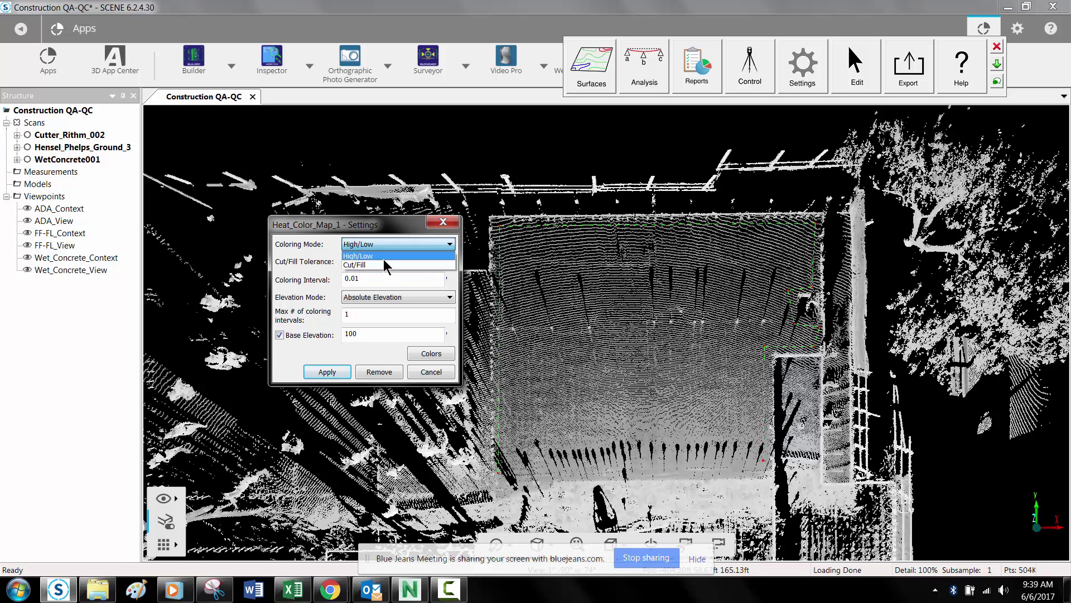
click(383, 259)
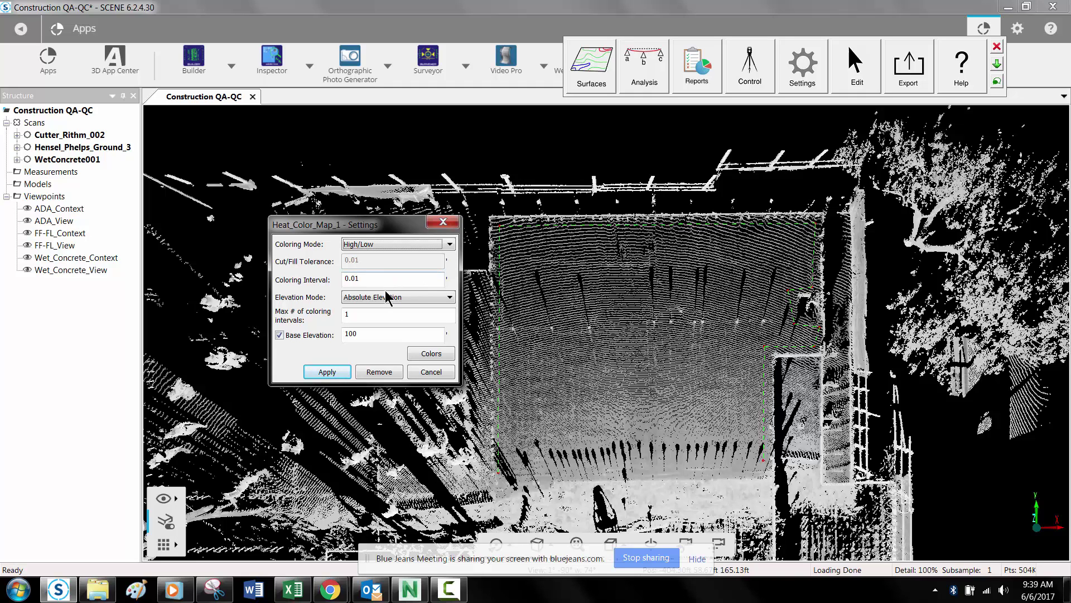
click(420, 298)
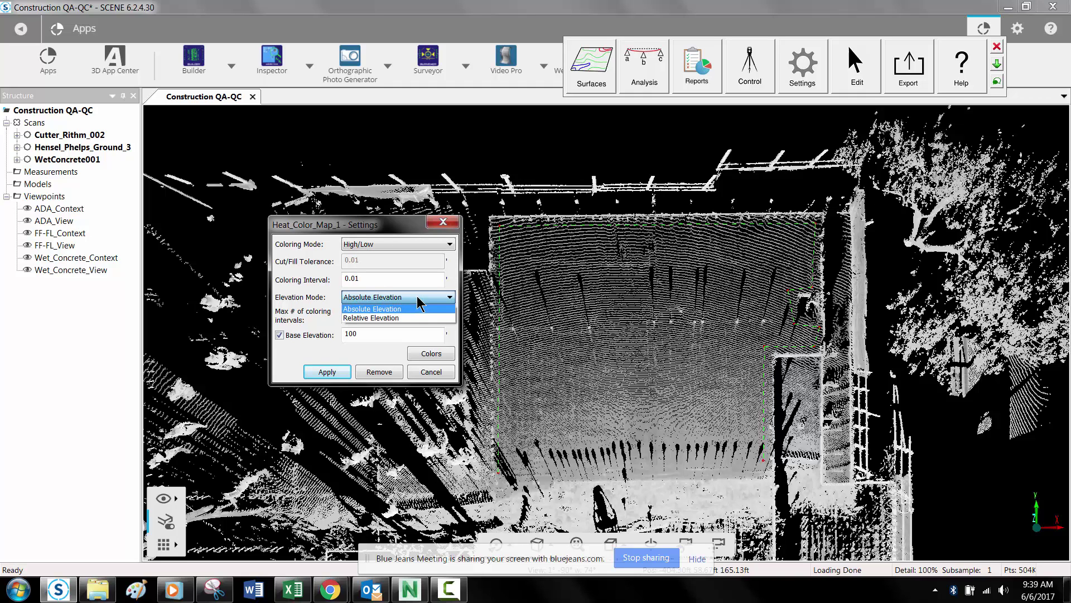
click(395, 318)
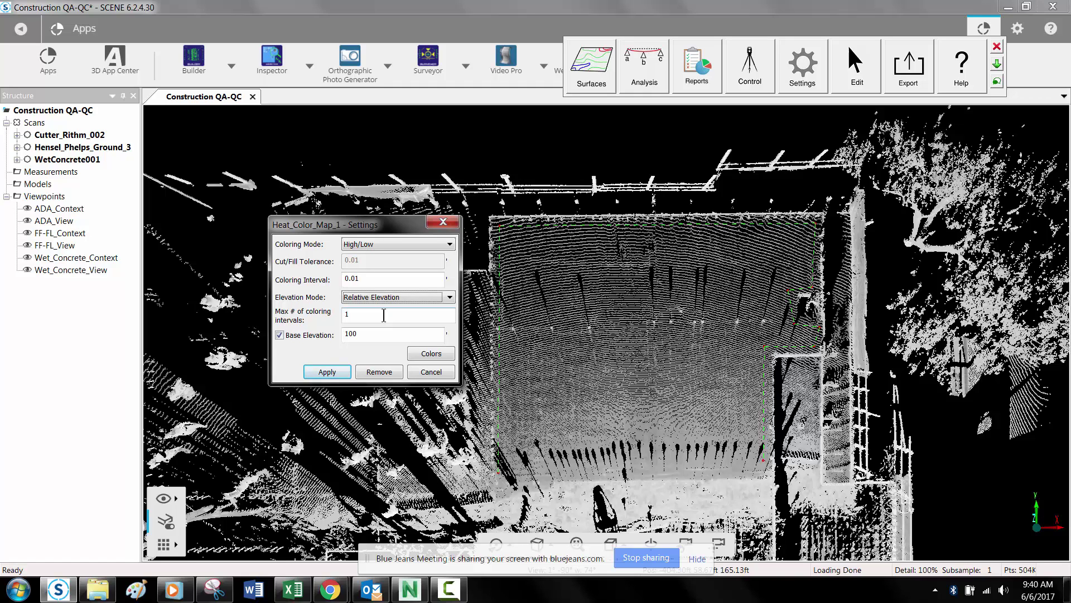
click(280, 336)
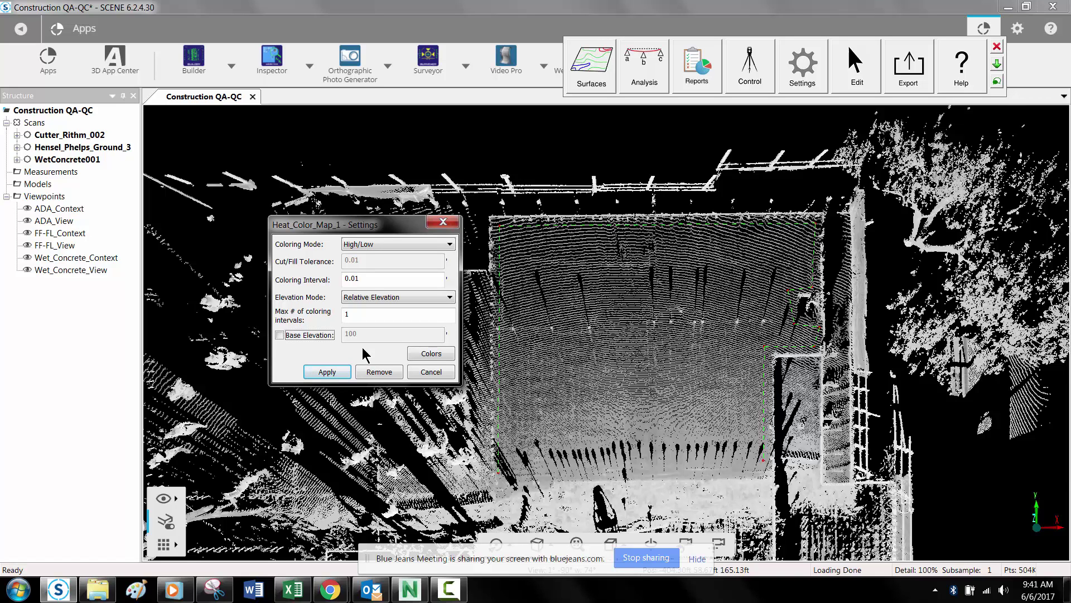
click(336, 372)
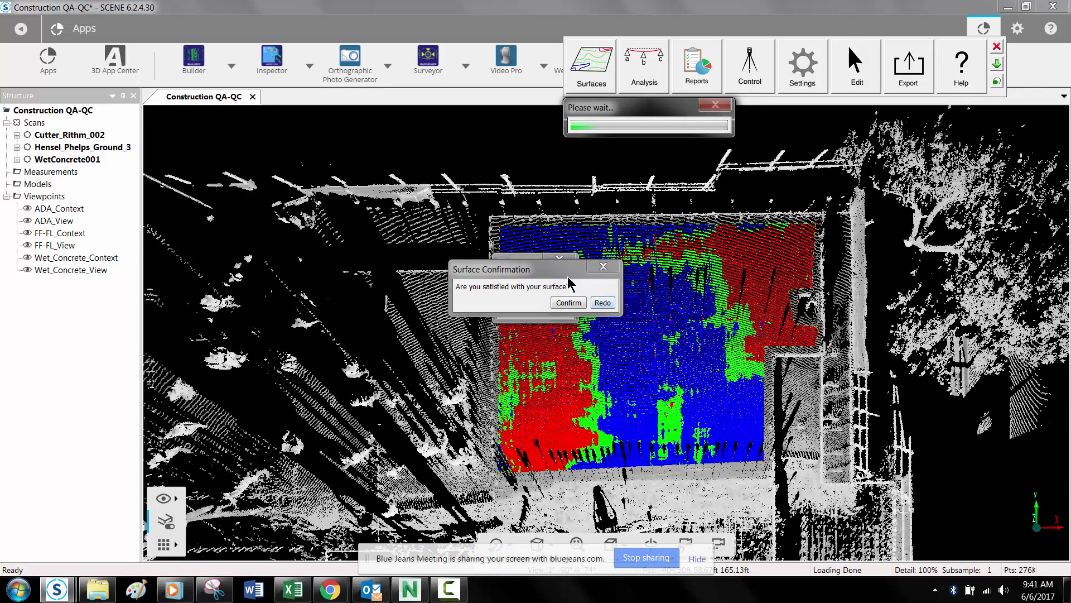
drag(569, 275, 442, 212)
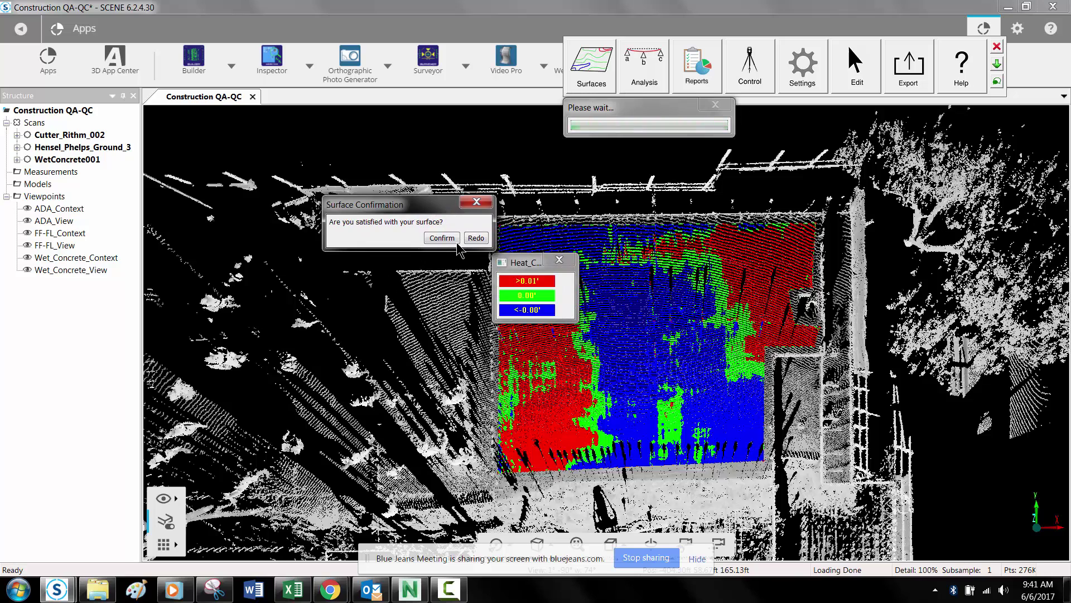
click(441, 238)
drag(517, 269, 419, 255)
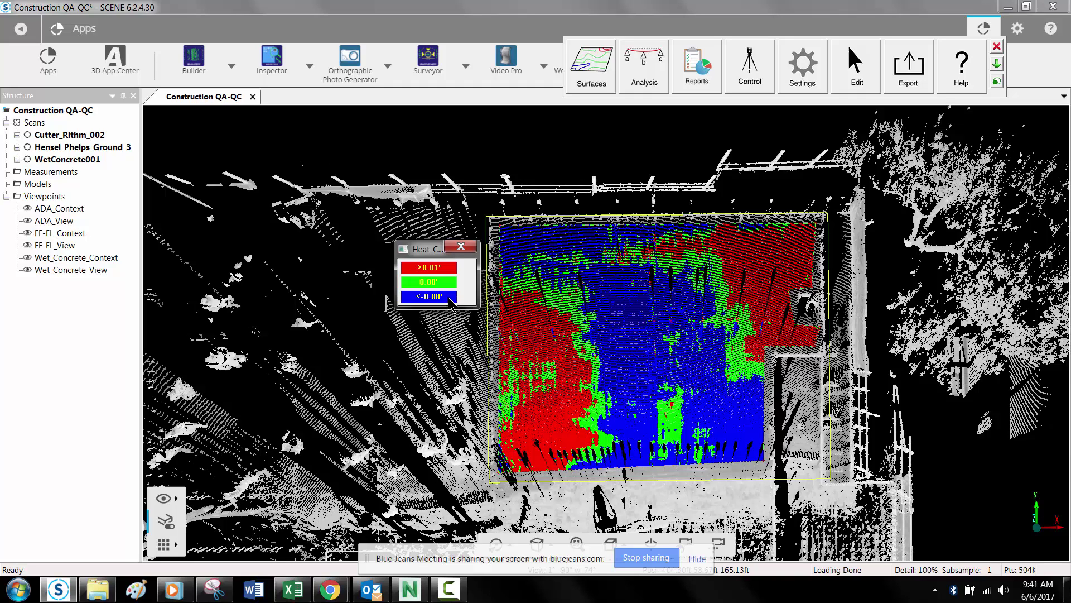
click(461, 247)
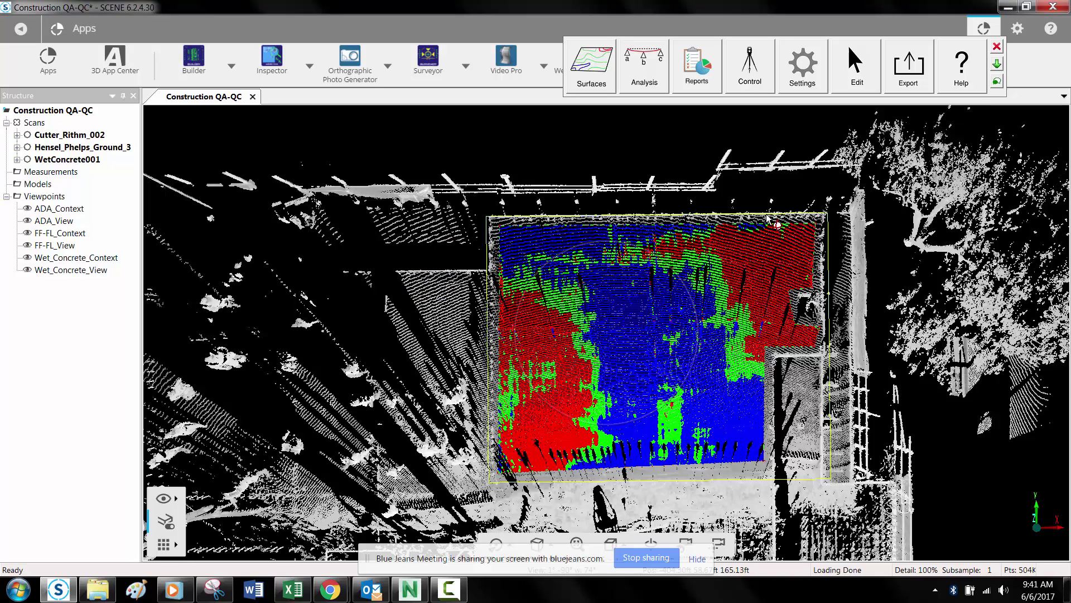
- Reopen the heat map's settings, set the maximum number of coloring intervals to 2, reapply, and confirm the surface
click(812, 88)
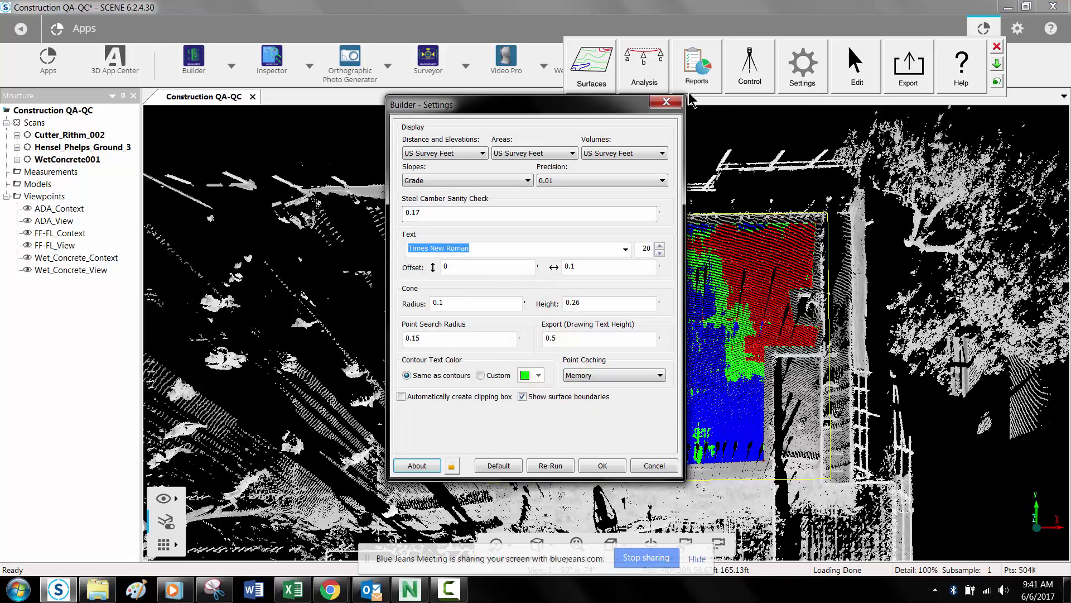
click(667, 101)
click(863, 72)
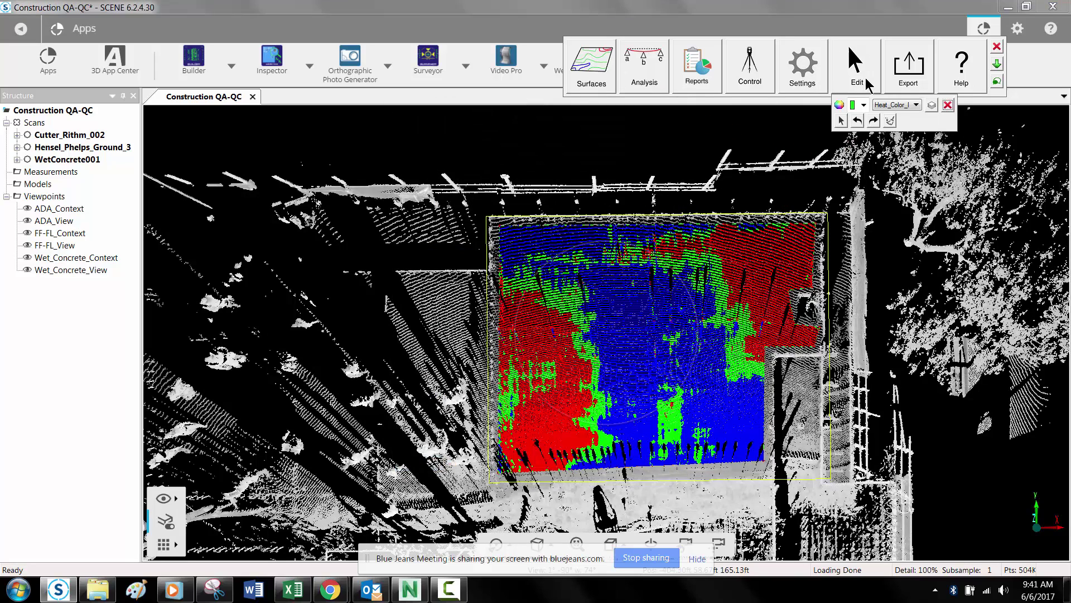
click(916, 105)
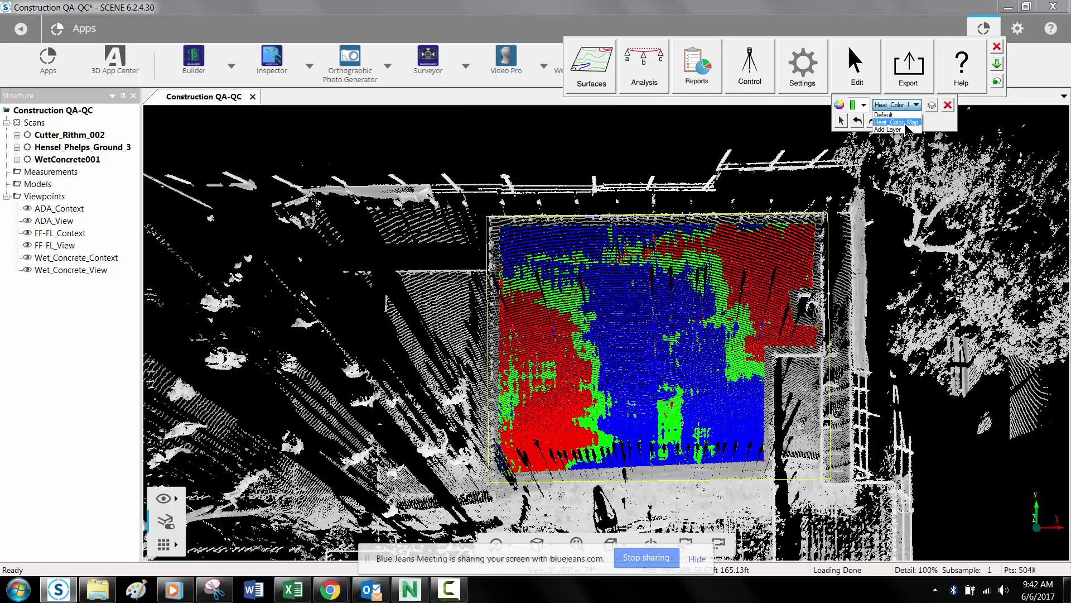
click(905, 126)
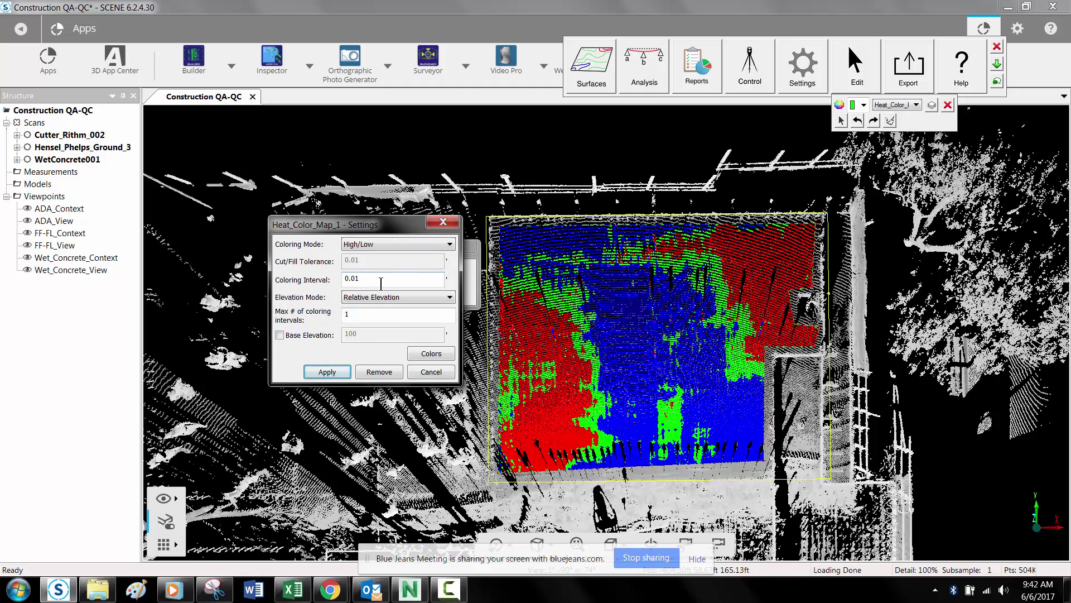
double_click(359, 316)
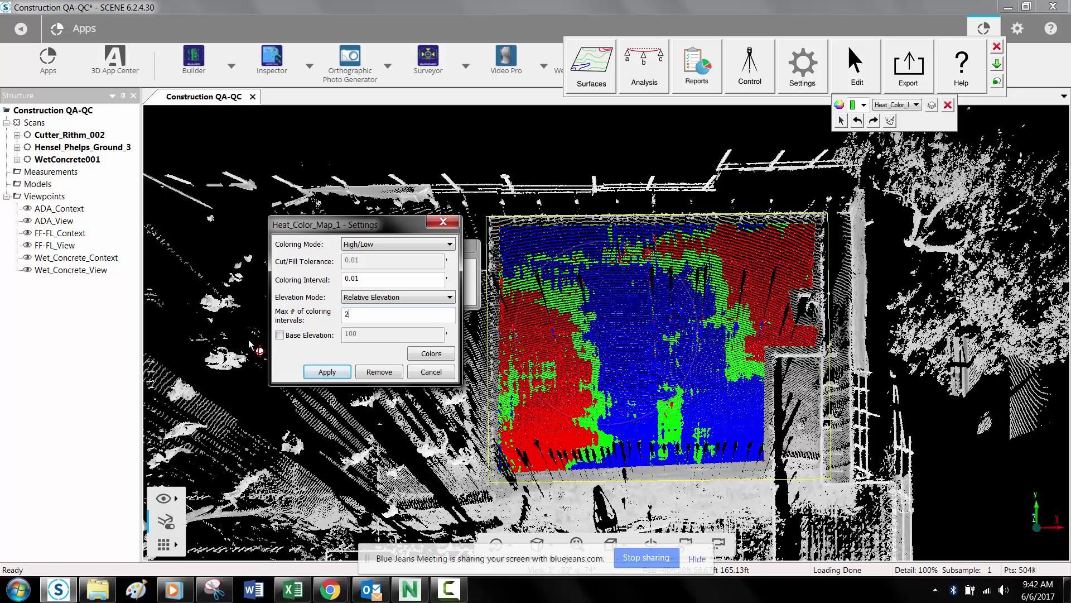
click(328, 372)
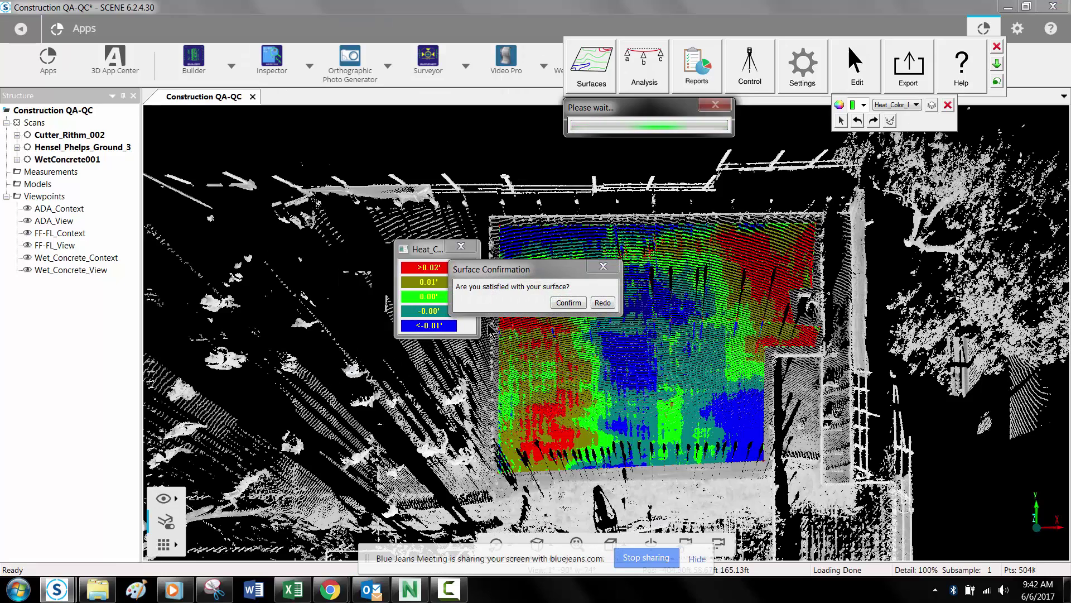
click(565, 302)
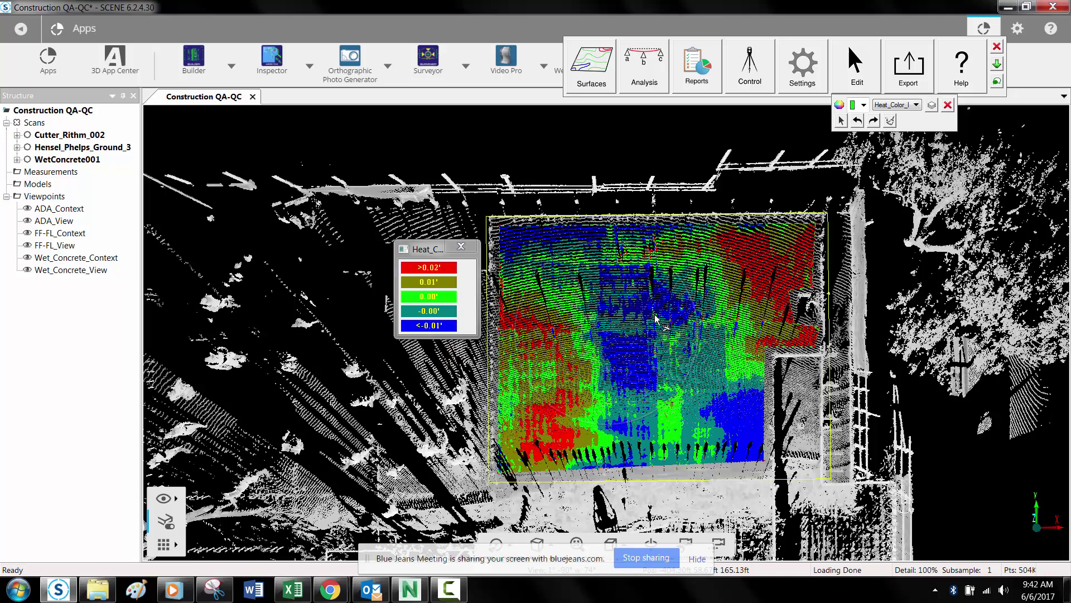
- Set the heat map's coloring mode to Cut/Fill with the 0.01 tolerance, reapply it, and confirm the surface
click(915, 105)
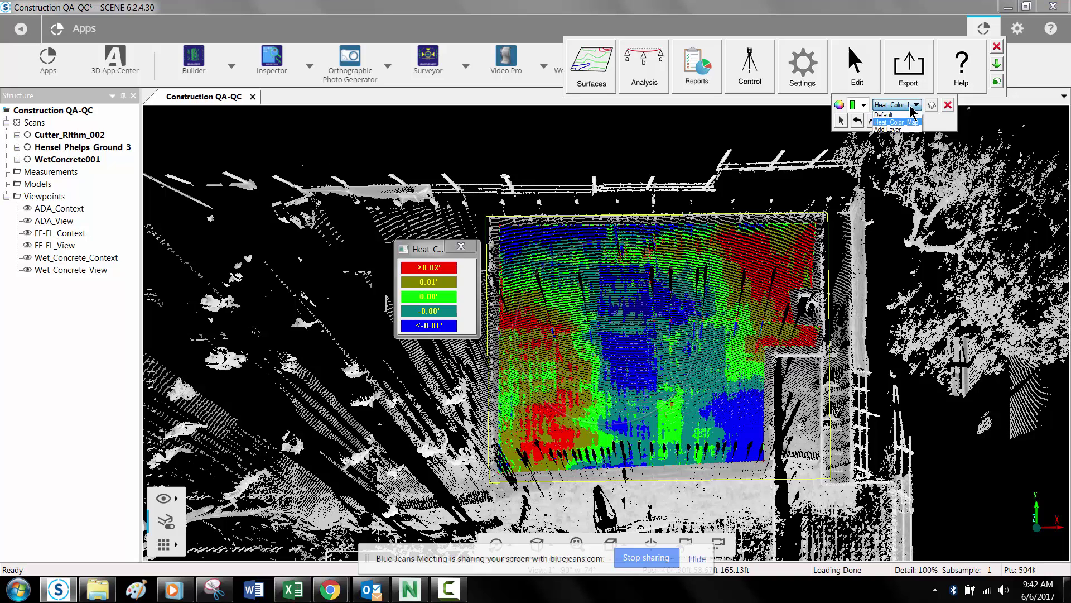
click(913, 124)
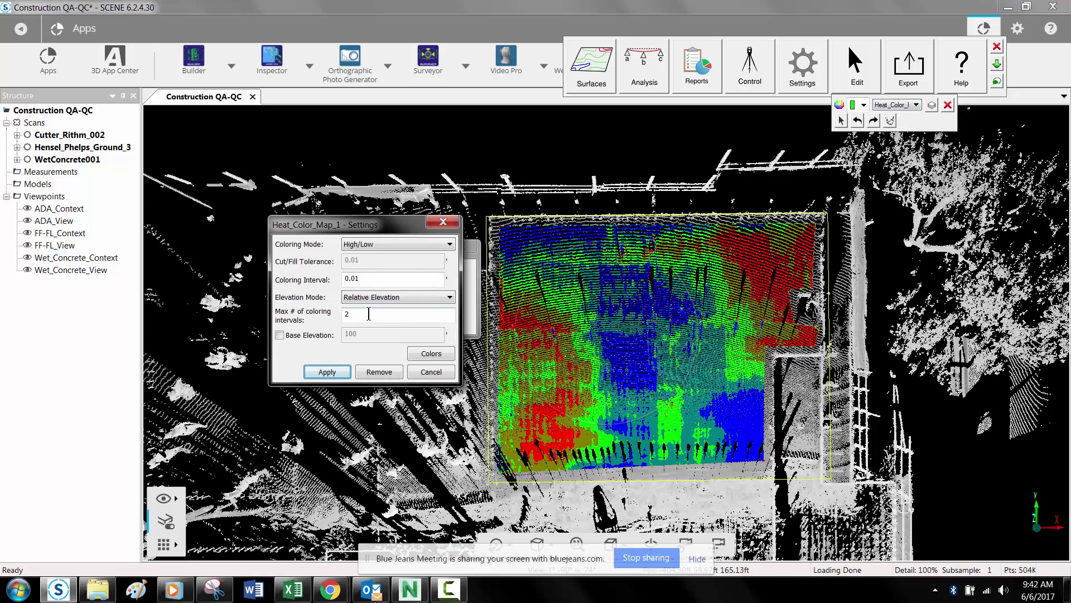
click(376, 244)
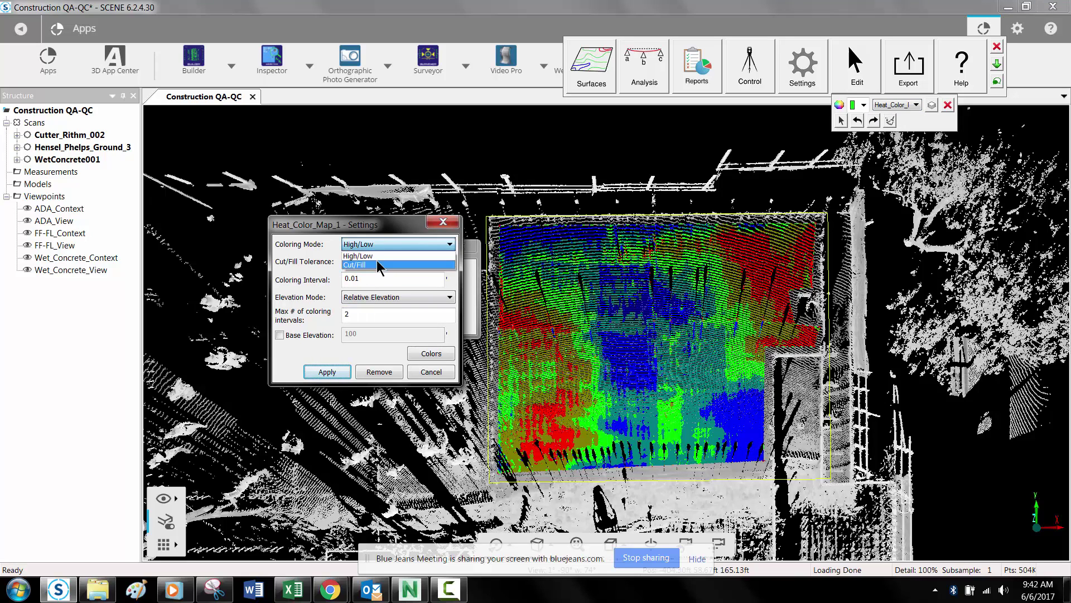
click(377, 260)
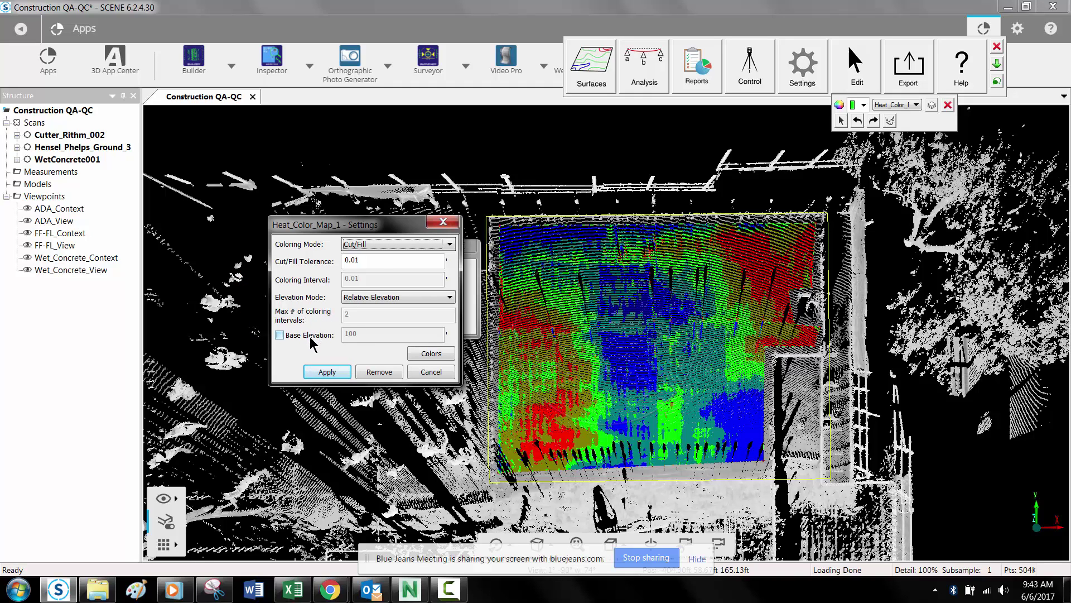
click(328, 372)
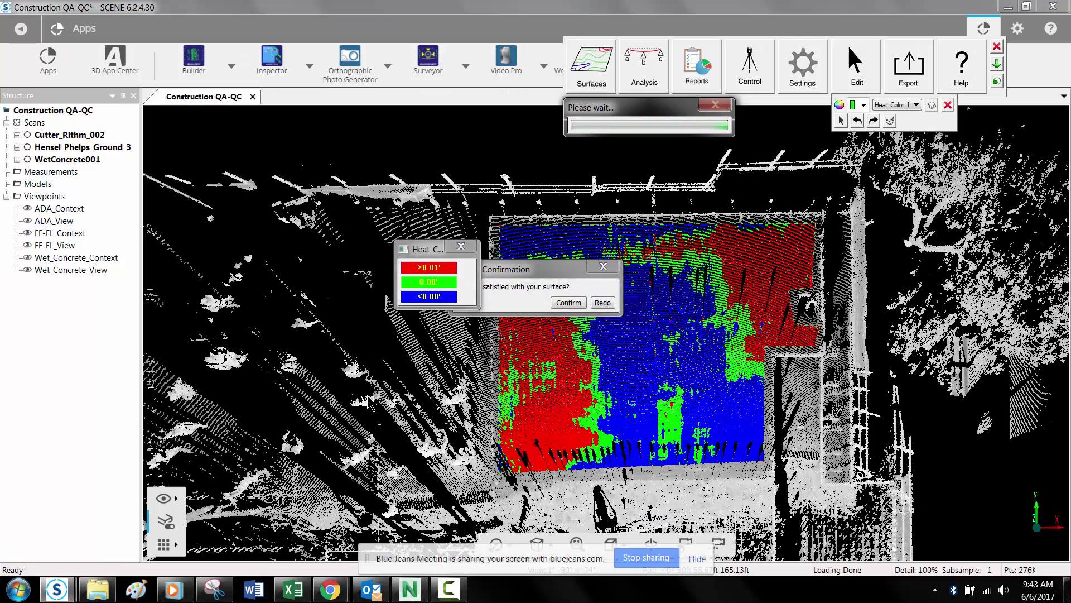
click(568, 302)
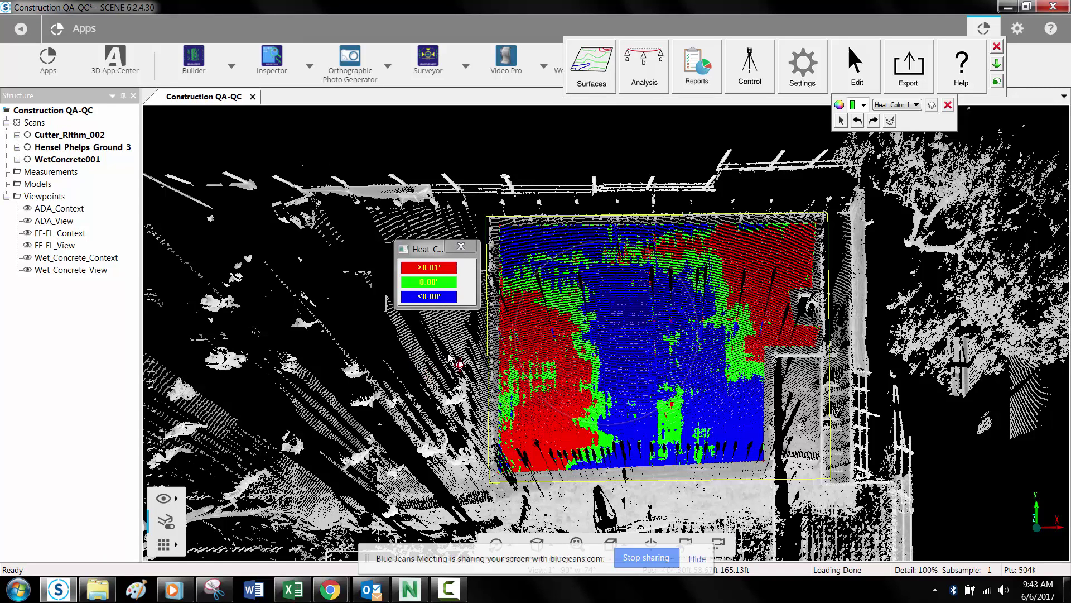
- Switch the heat map to High/Low coloring with Absolute Elevation and a base elevation of 100, reapply, and confirm the surface
click(932, 105)
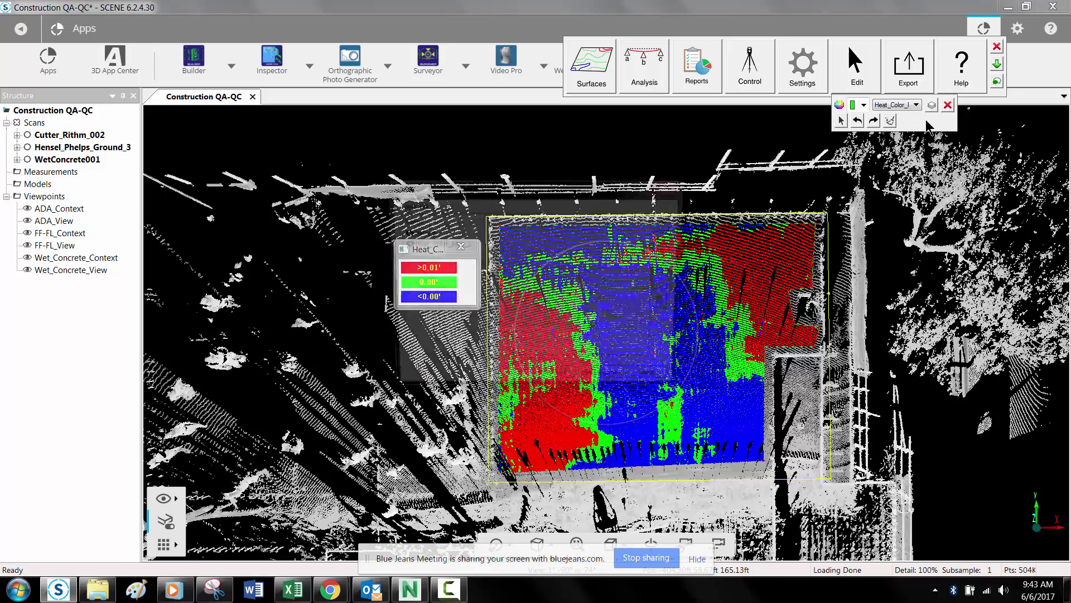
click(671, 184)
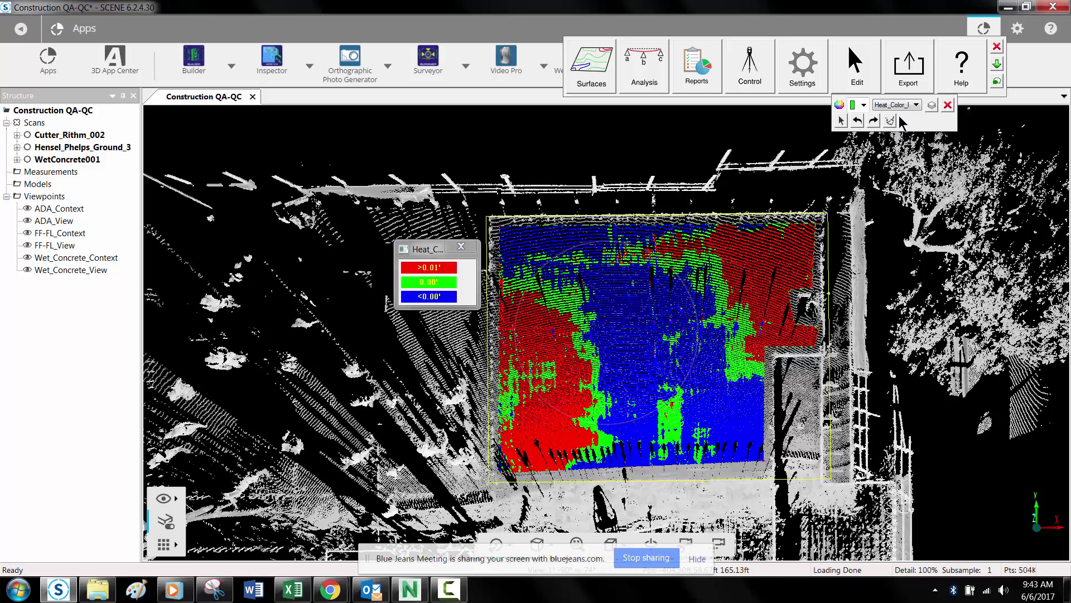
click(904, 105)
click(897, 122)
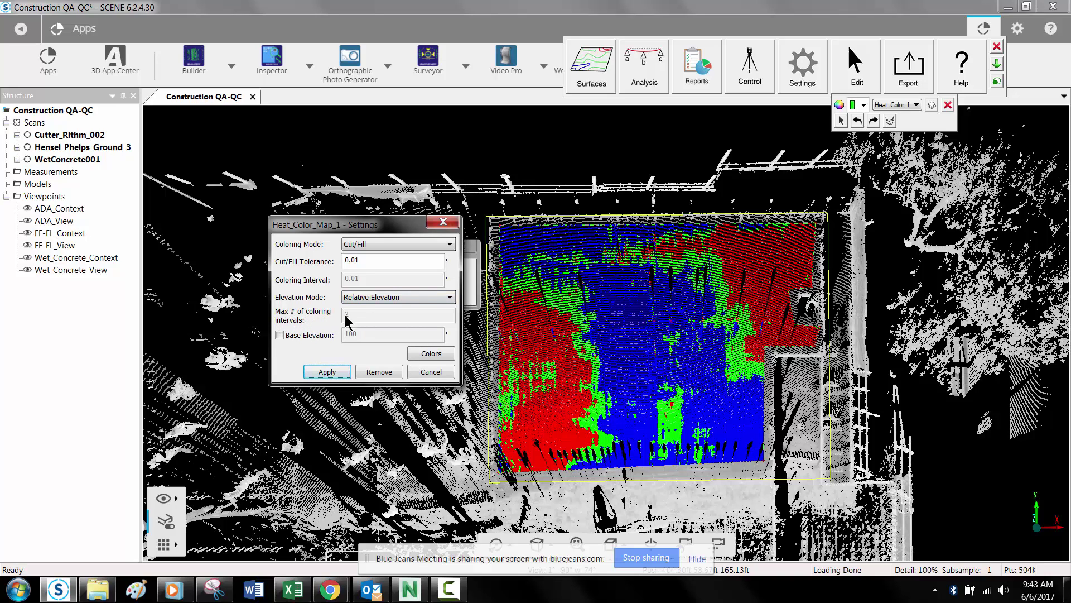
drag(397, 224, 260, 206)
click(257, 226)
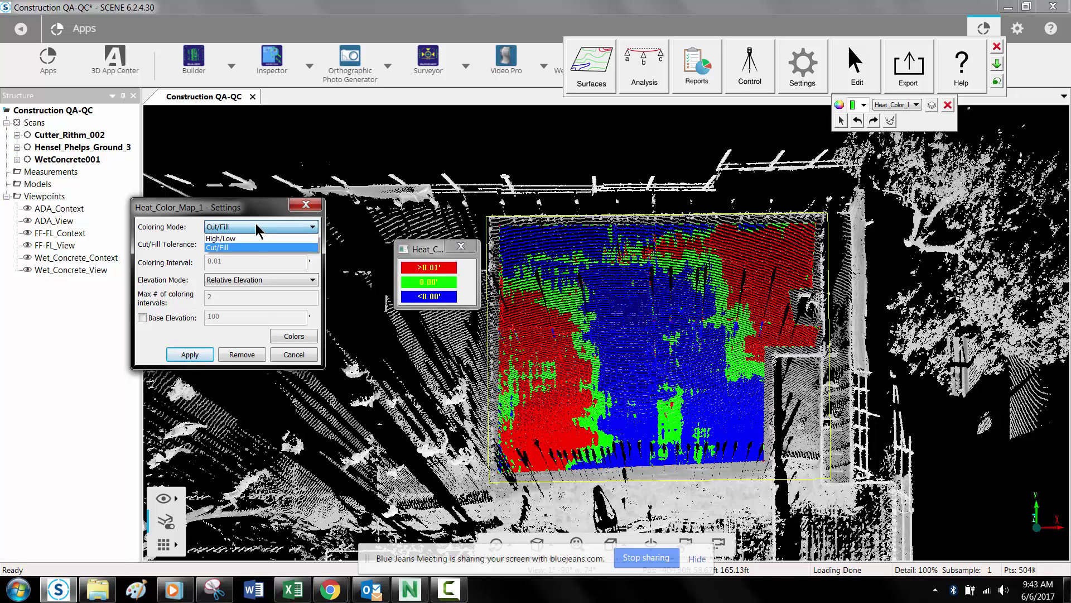
click(251, 239)
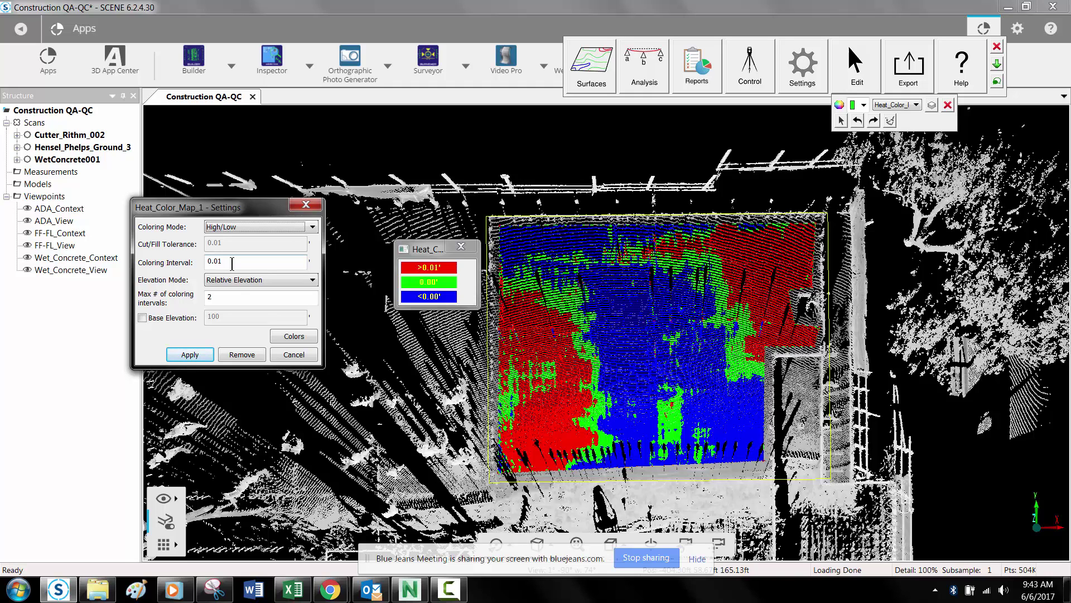
click(230, 280)
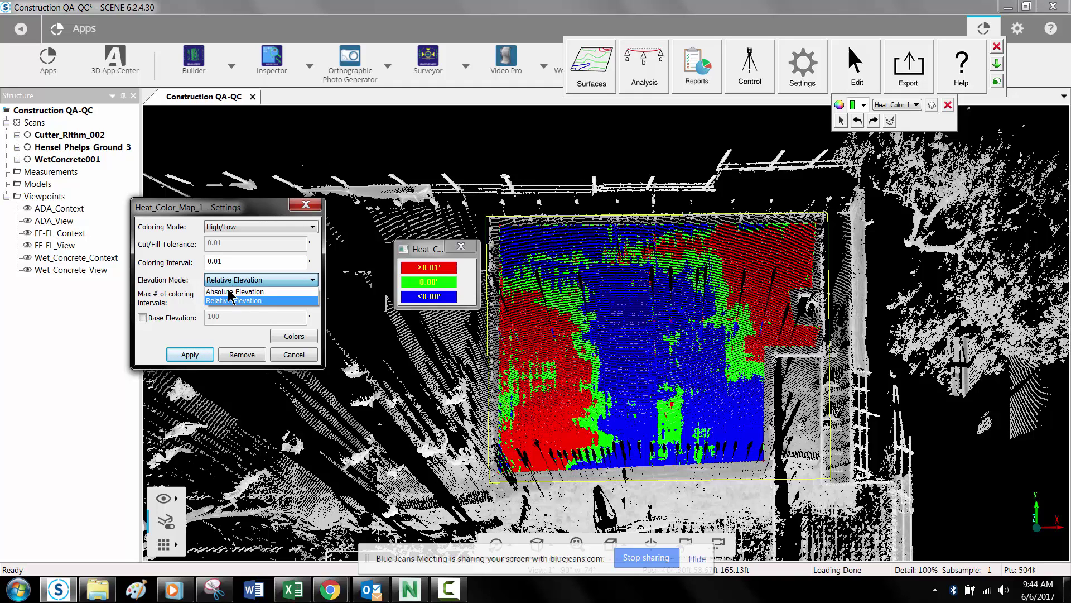
click(232, 301)
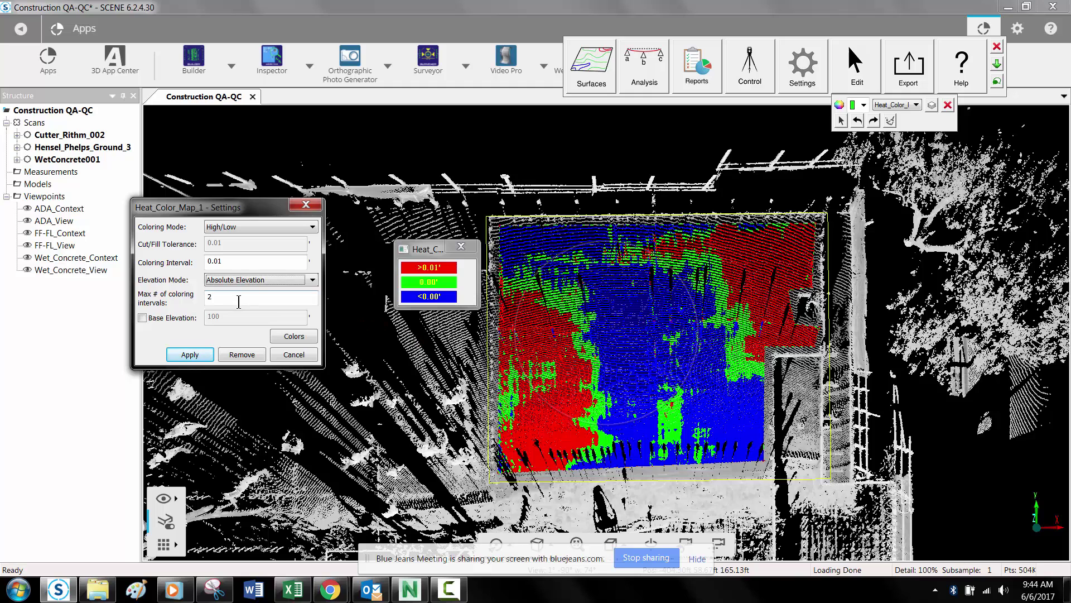
click(144, 318)
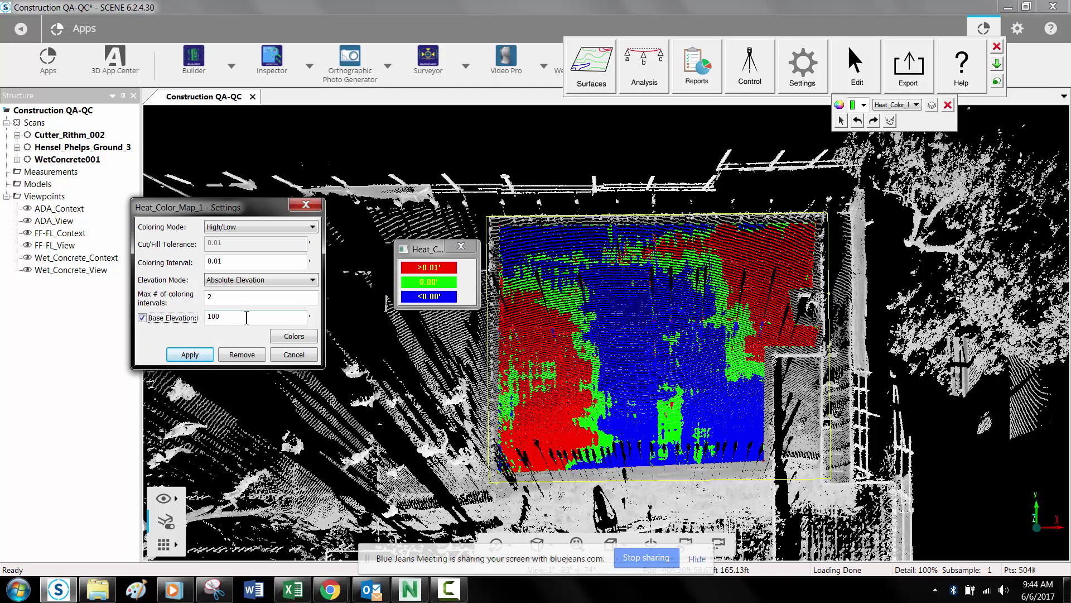
click(207, 356)
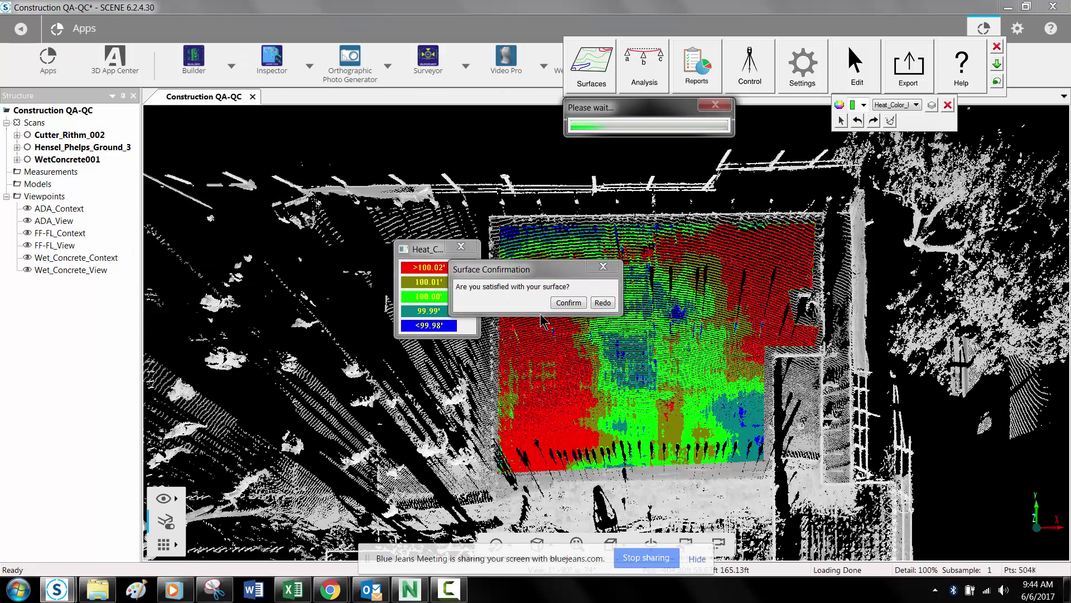
click(568, 303)
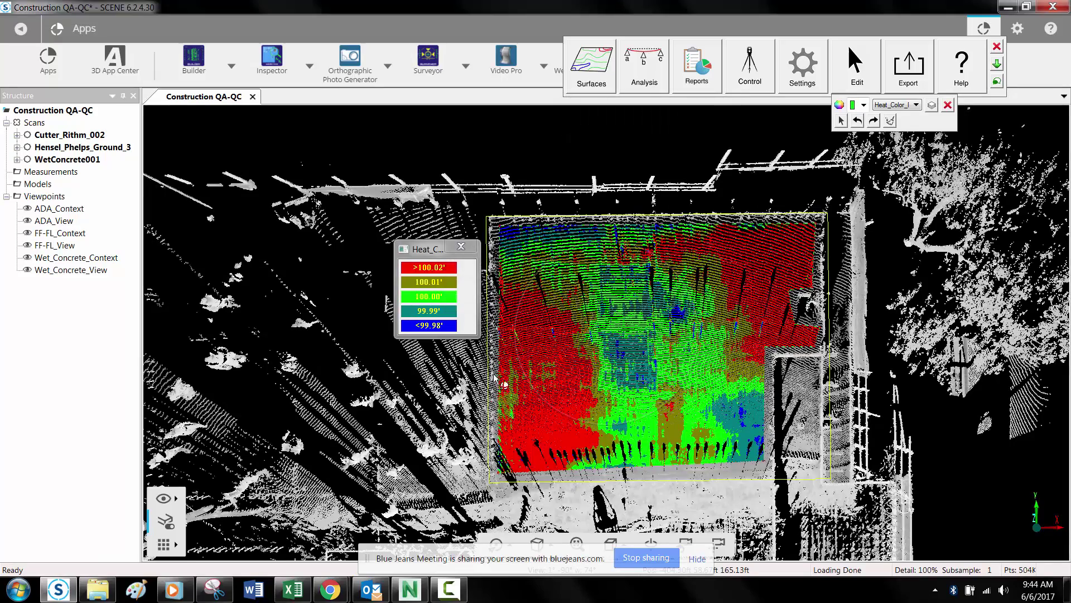
- Set the heat map's maximum number of coloring intervals to 1, reapply, move its legend clear of the slab, and confirm the surface
mouse_move(460, 441)
mouse_down()
mouse_move(447, 406)
mouse_move(498, 378)
mouse_up()
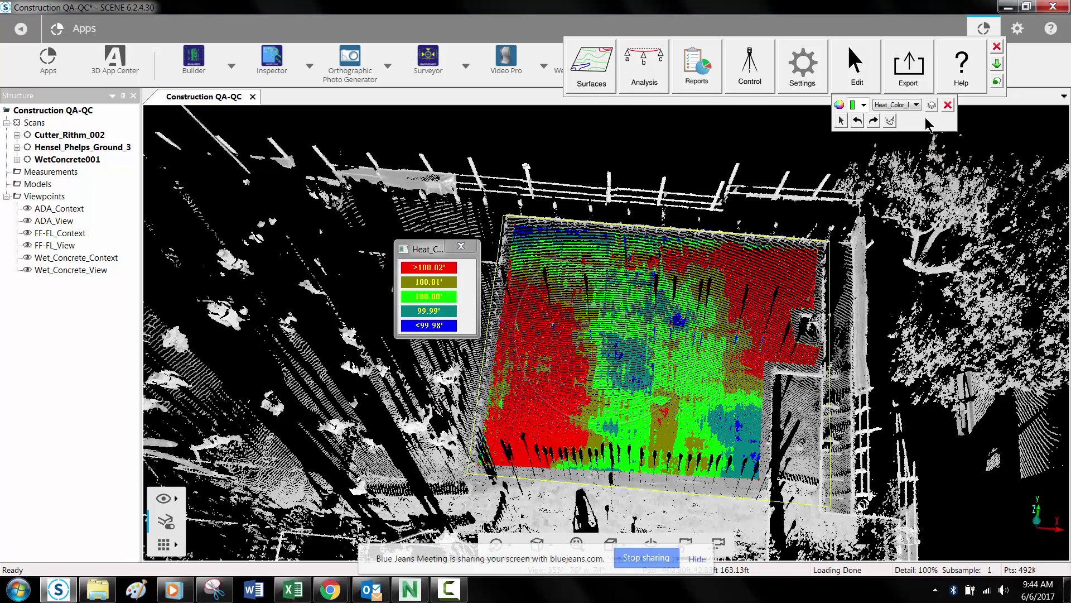
click(916, 105)
click(900, 125)
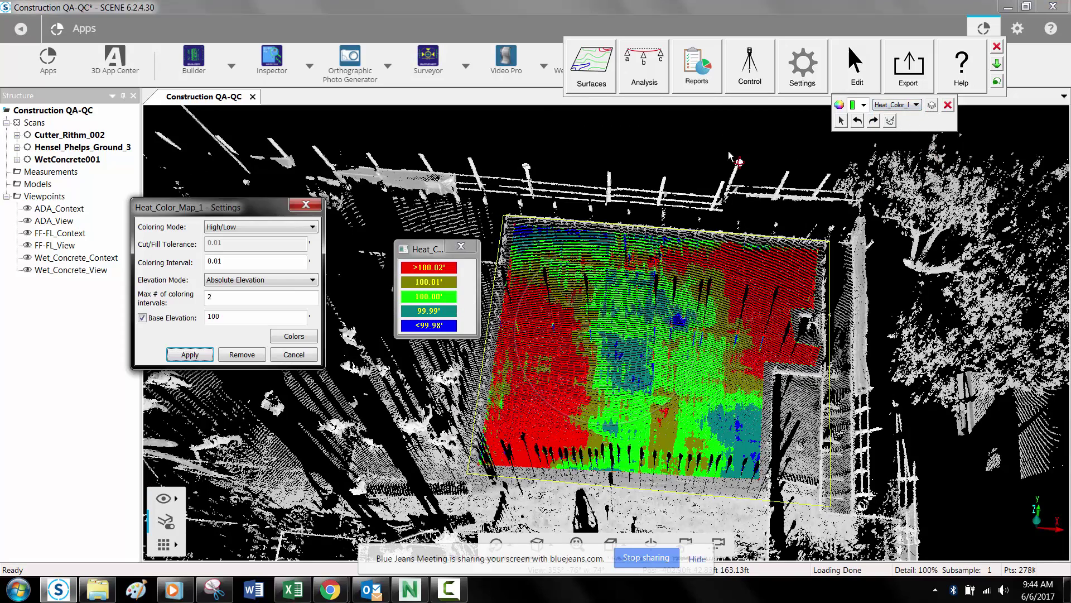
double_click(210, 296)
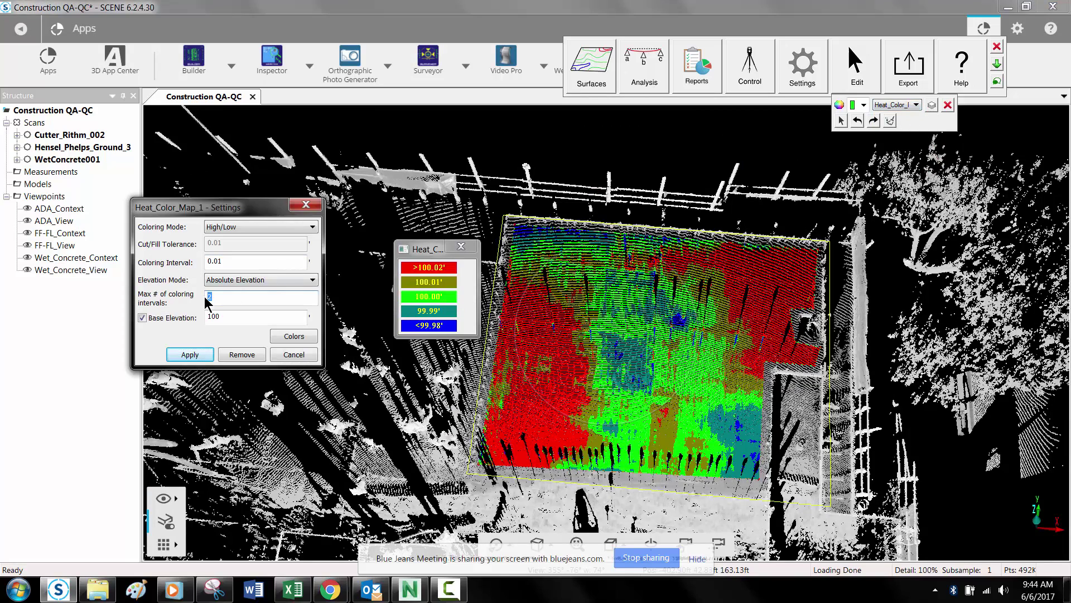
text(1)
click(196, 355)
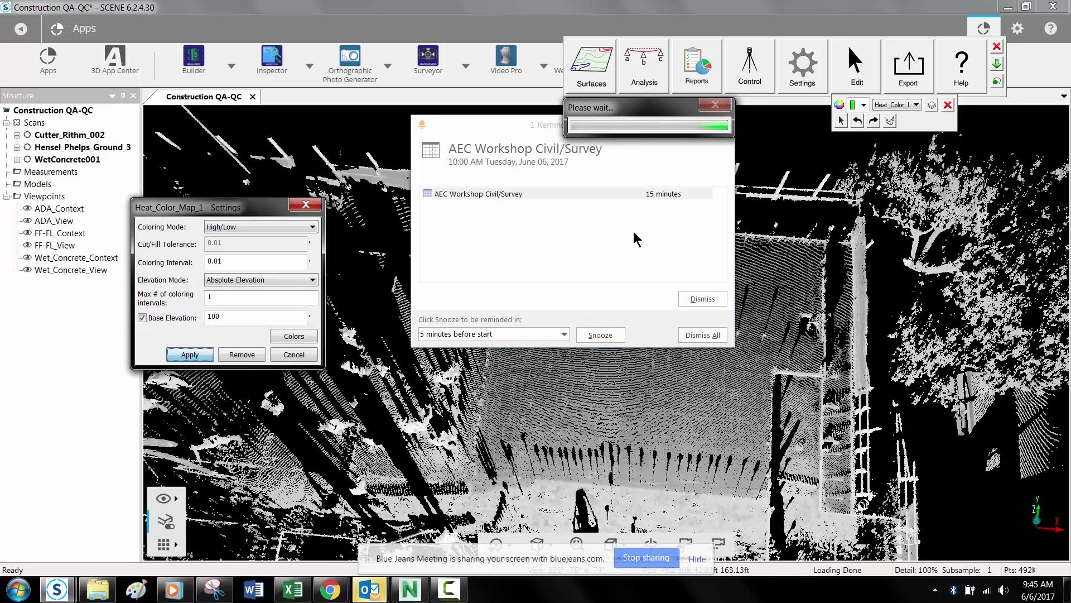
click(717, 300)
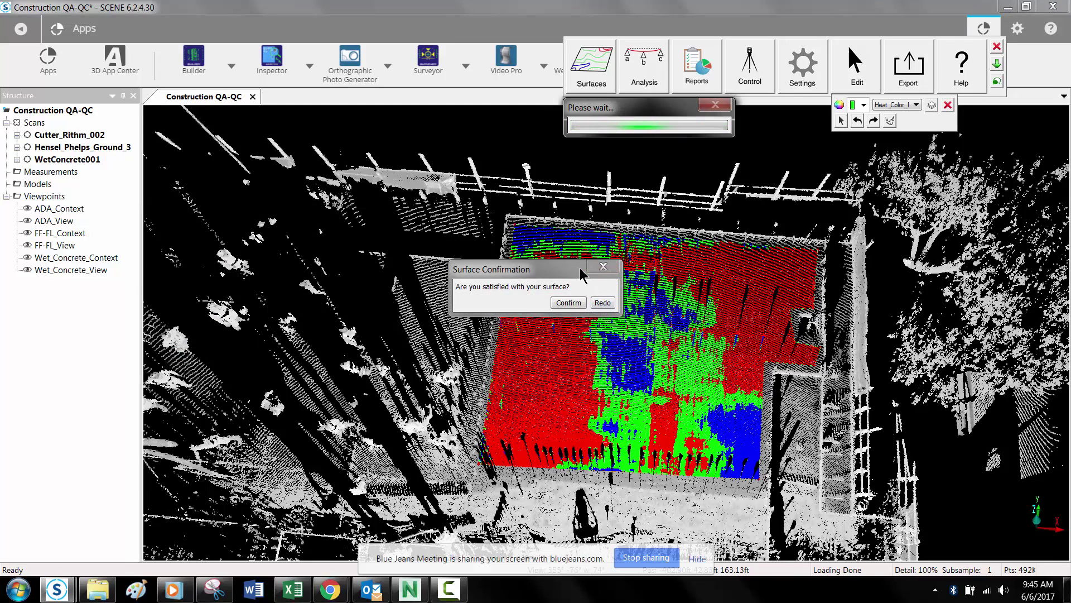
drag(580, 273, 438, 182)
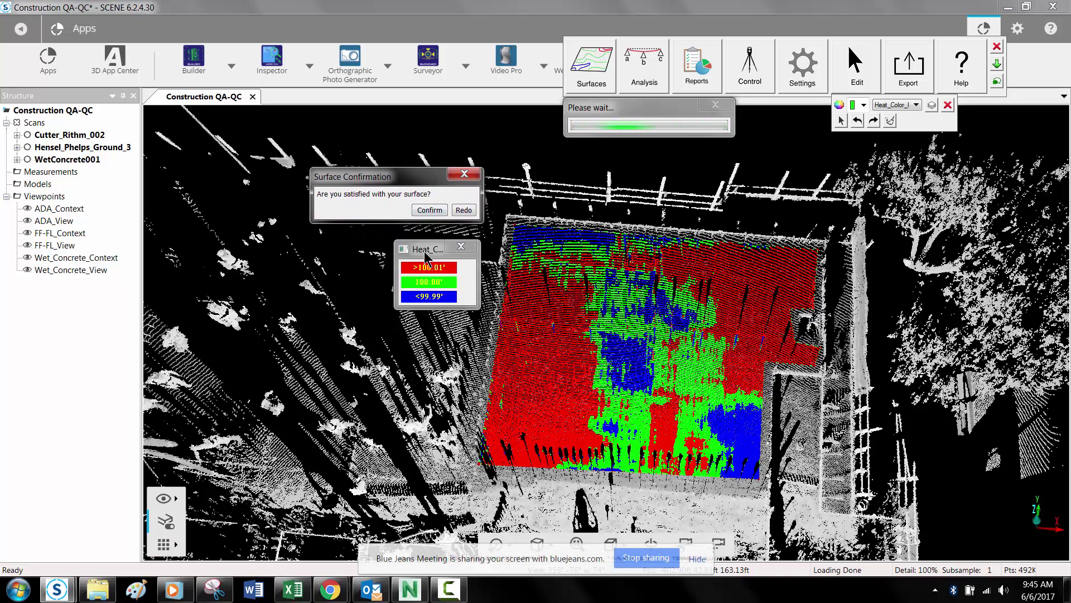
drag(423, 250, 310, 275)
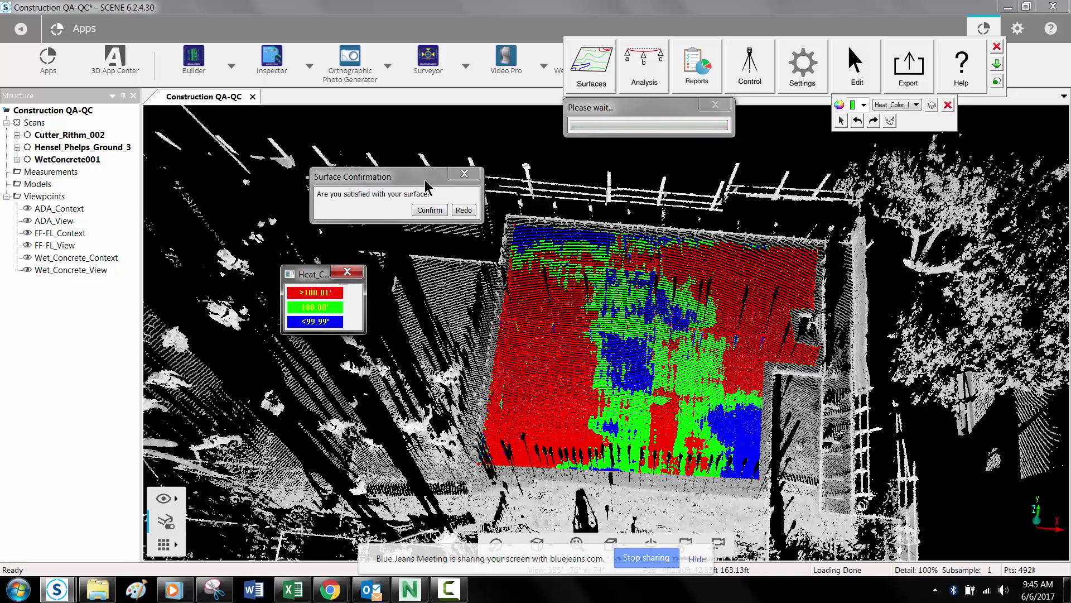
drag(426, 184, 342, 186)
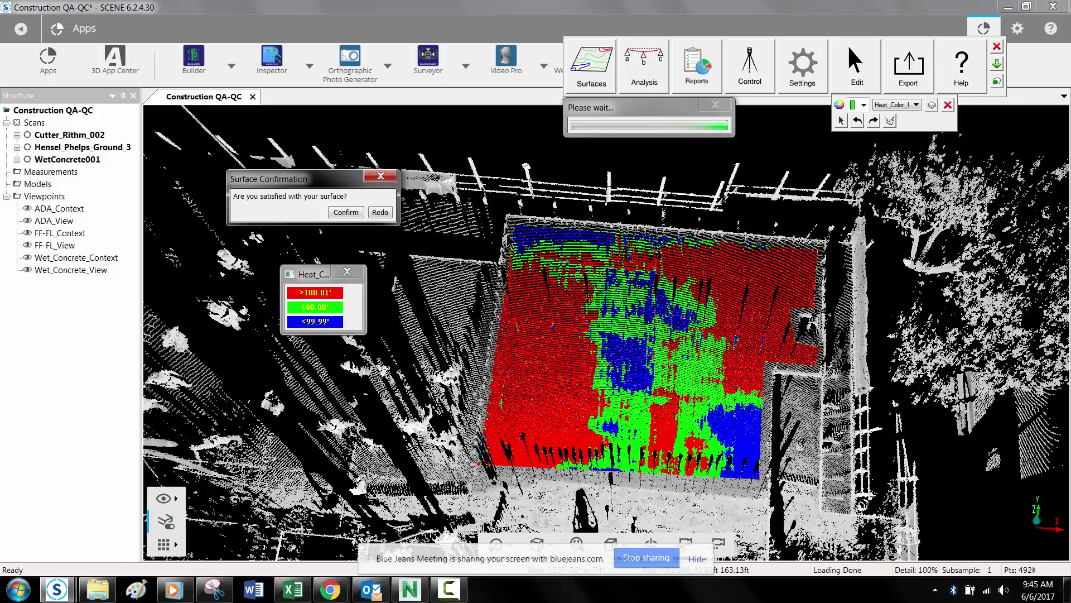
click(346, 212)
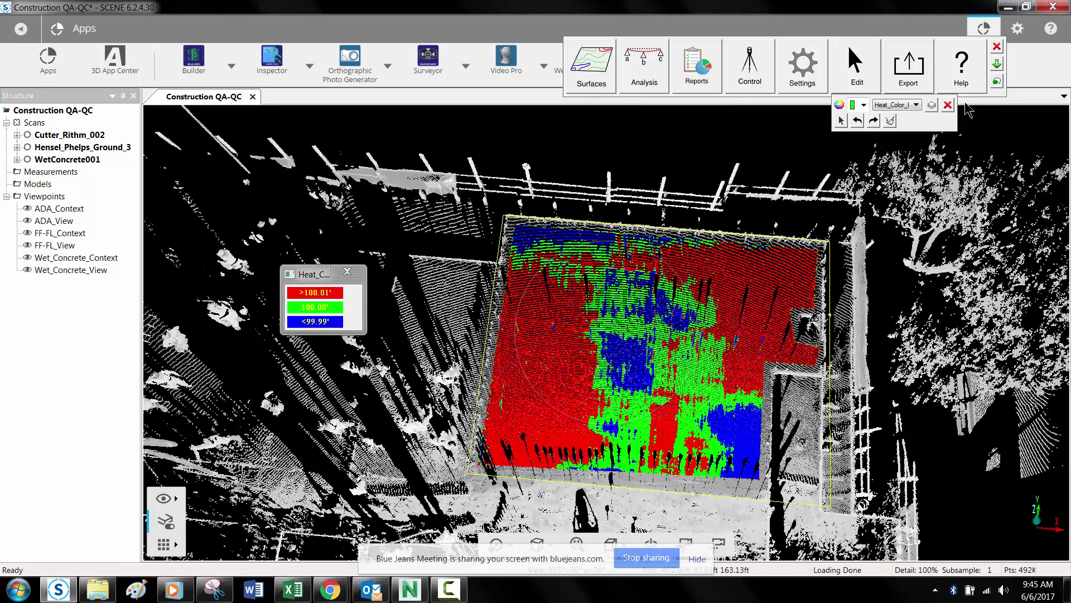
- Reapply the heat map with the same settings and confirm the surface
click(931, 105)
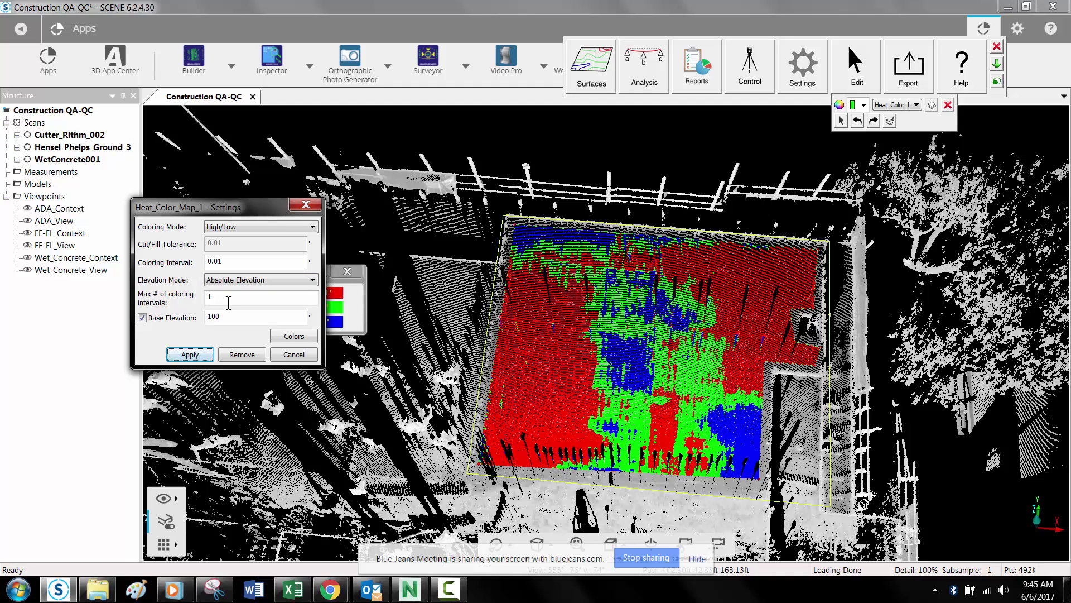
click(197, 356)
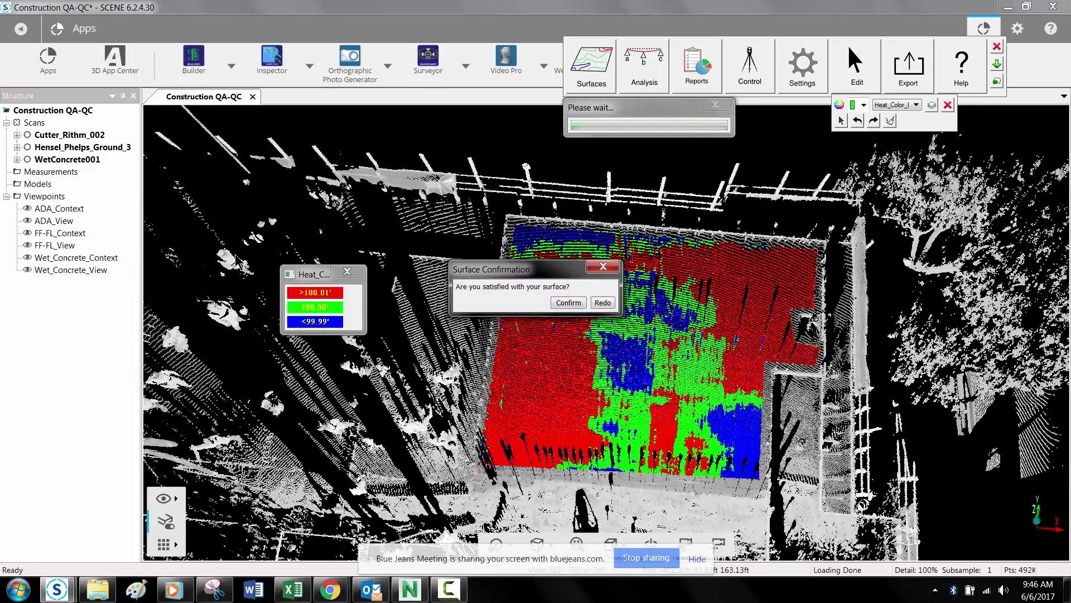
click(569, 302)
- Measure a two-segment line from the slab's west edge across the red area and down to the south edge, and close the heat map legend
drag(355, 462, 382, 472)
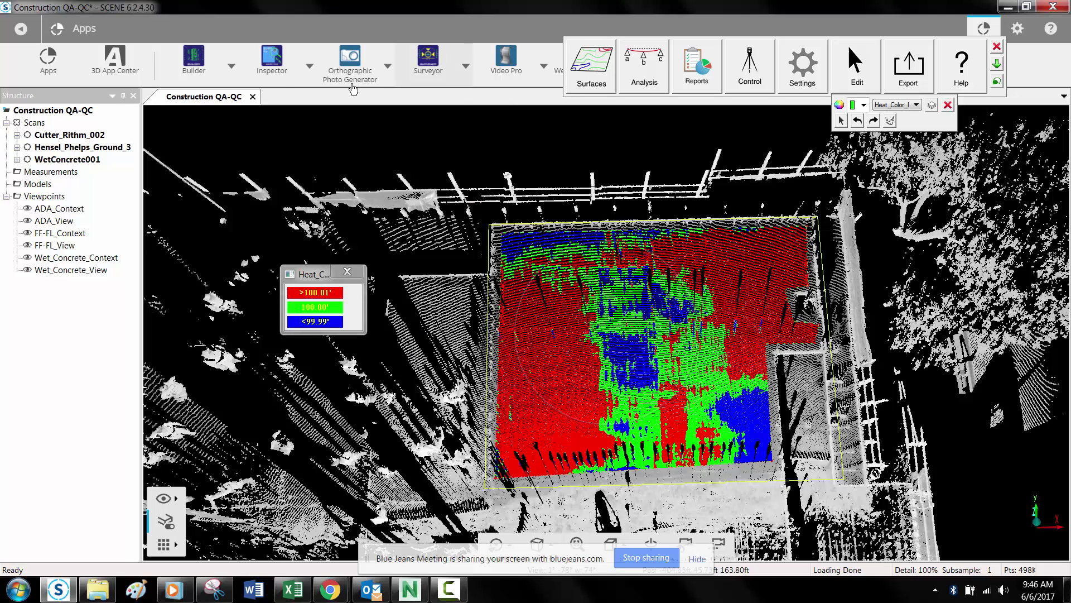
click(21, 30)
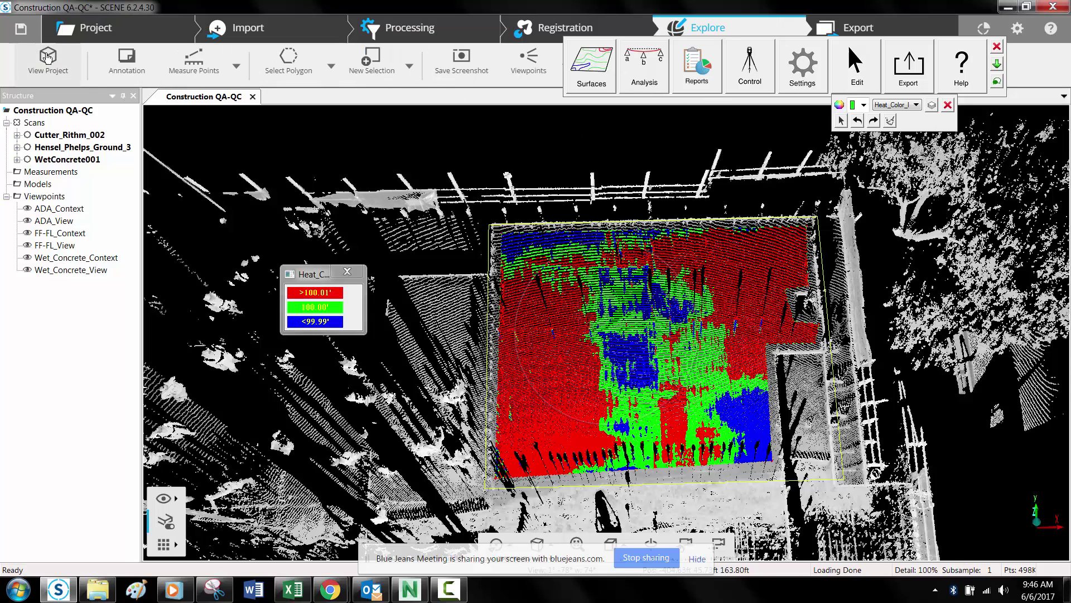
click(212, 70)
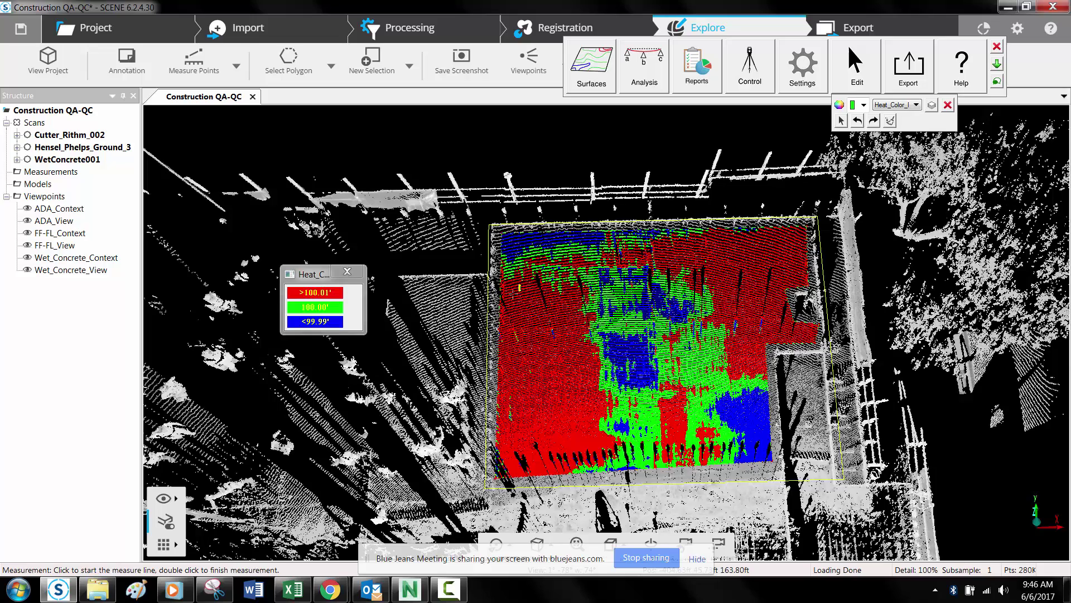
click(500, 288)
click(587, 291)
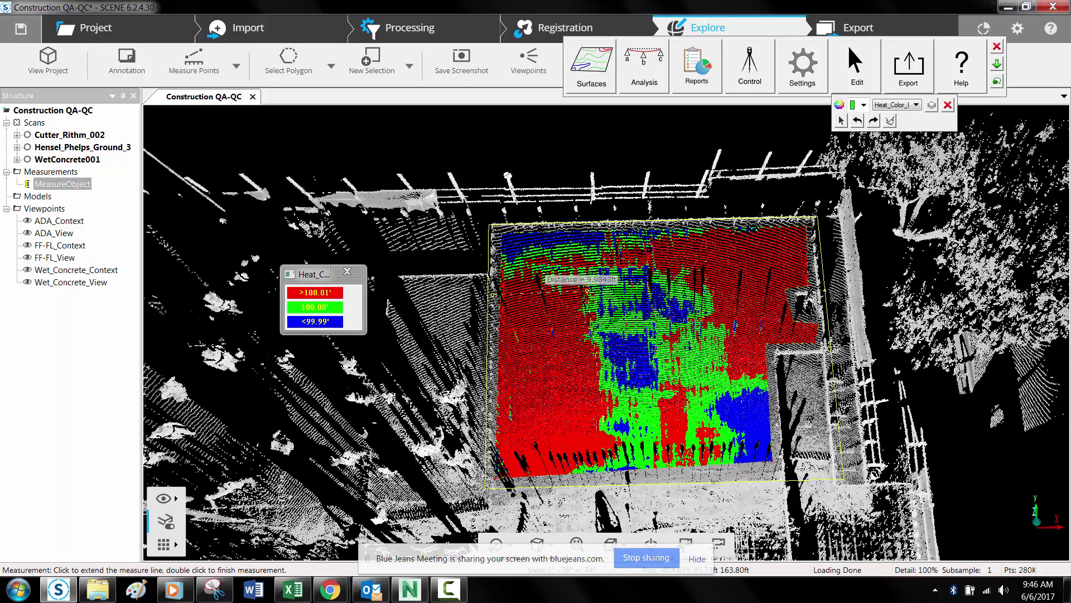
click(592, 472)
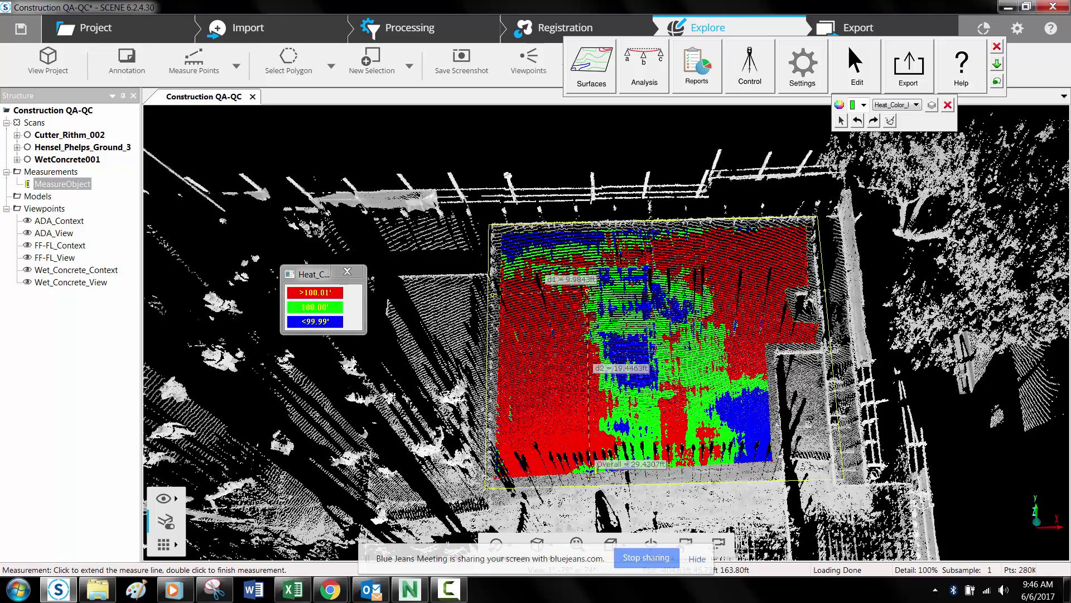
key(Escape)
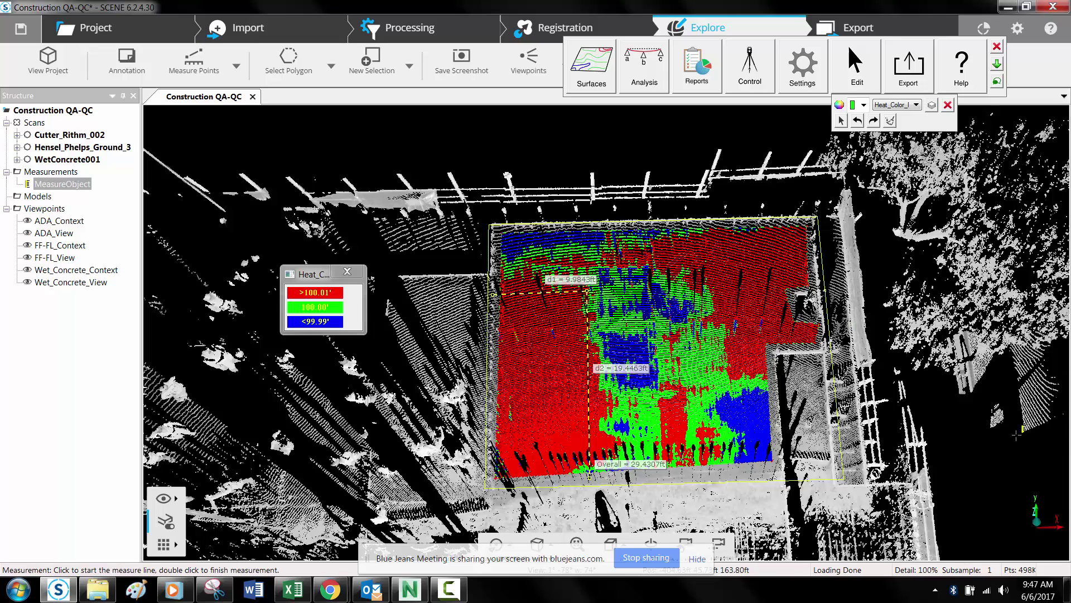
click(355, 272)
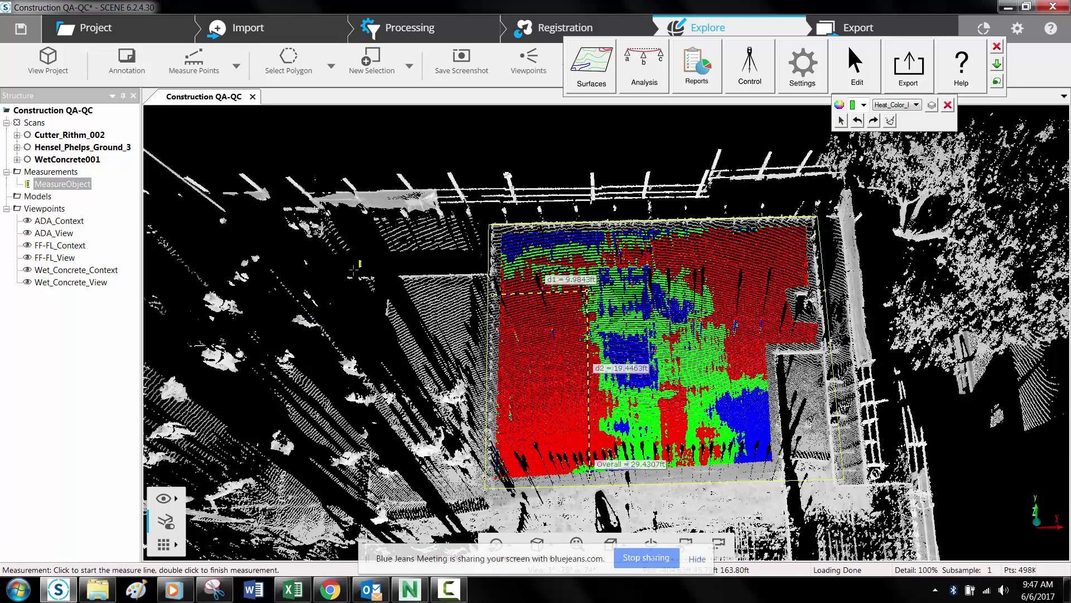
key(Escape)
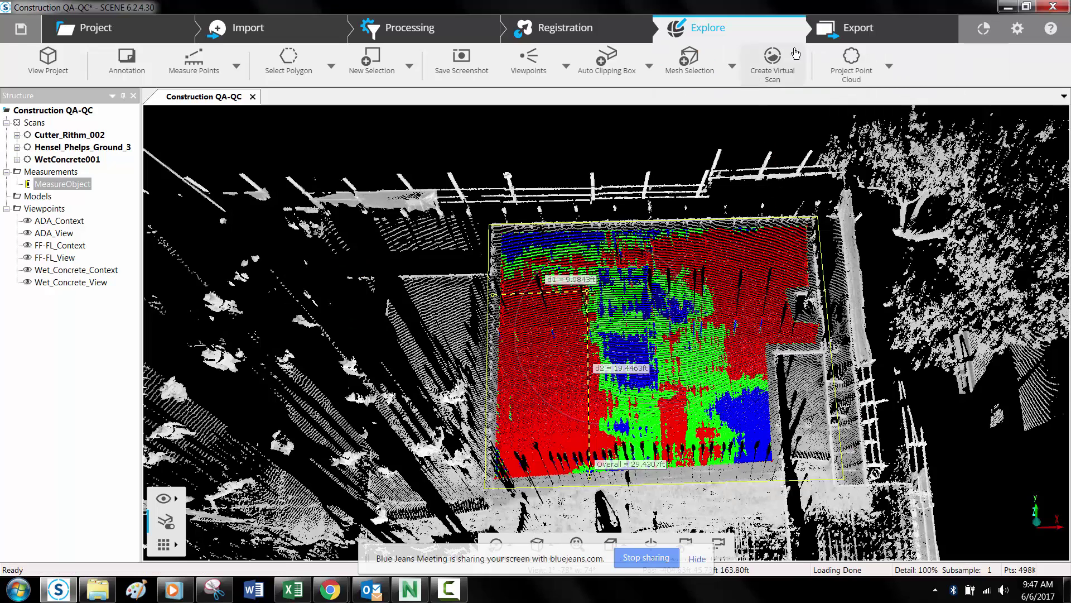
- Launch the Builder app and display its control options, including Benchmark (Z) and Grid Offset (X,Y)
click(985, 29)
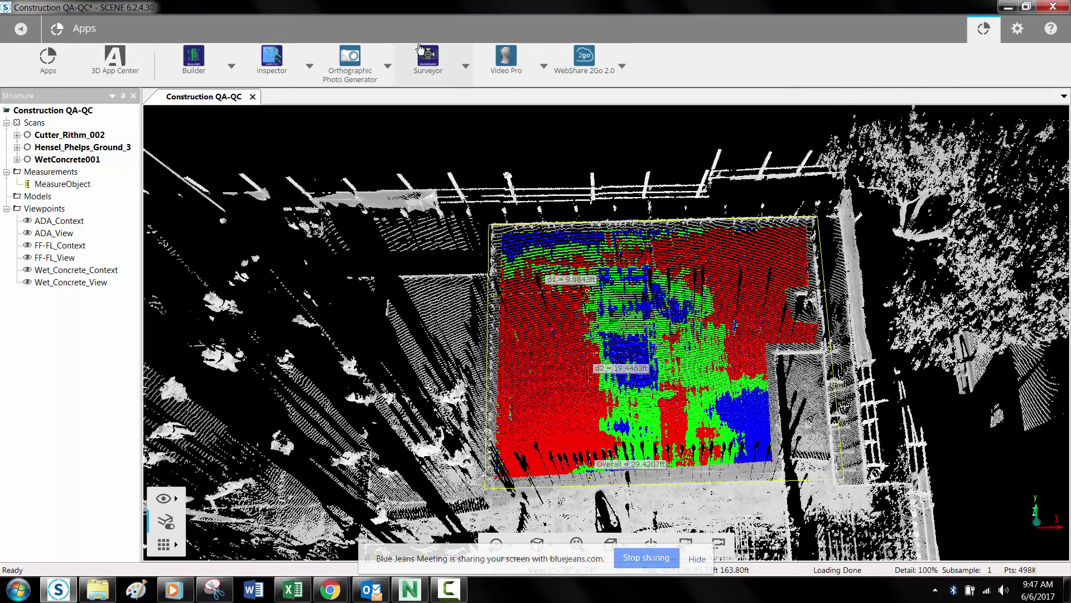
click(202, 78)
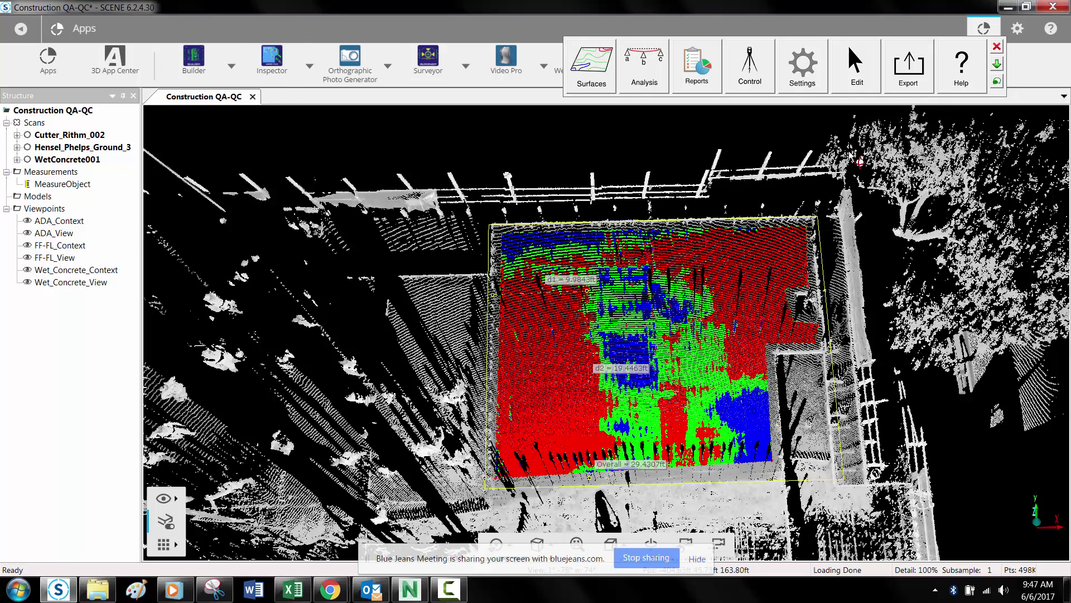
click(764, 87)
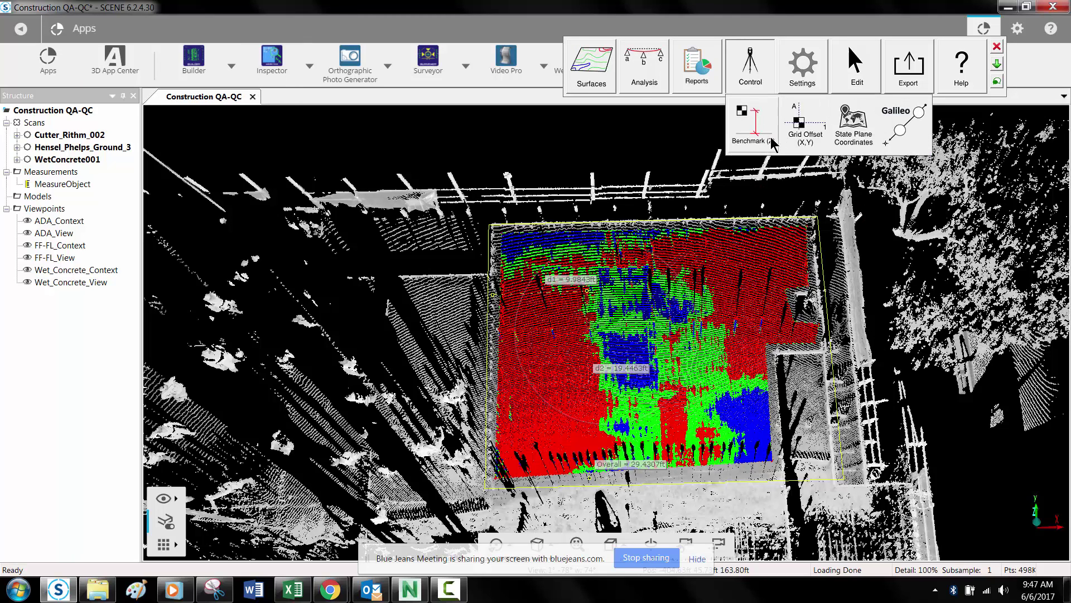
click(805, 137)
- Examine the checkerboard target on the perimeter fence as a control point for the benchmark and grid offset
drag(434, 506, 592, 330)
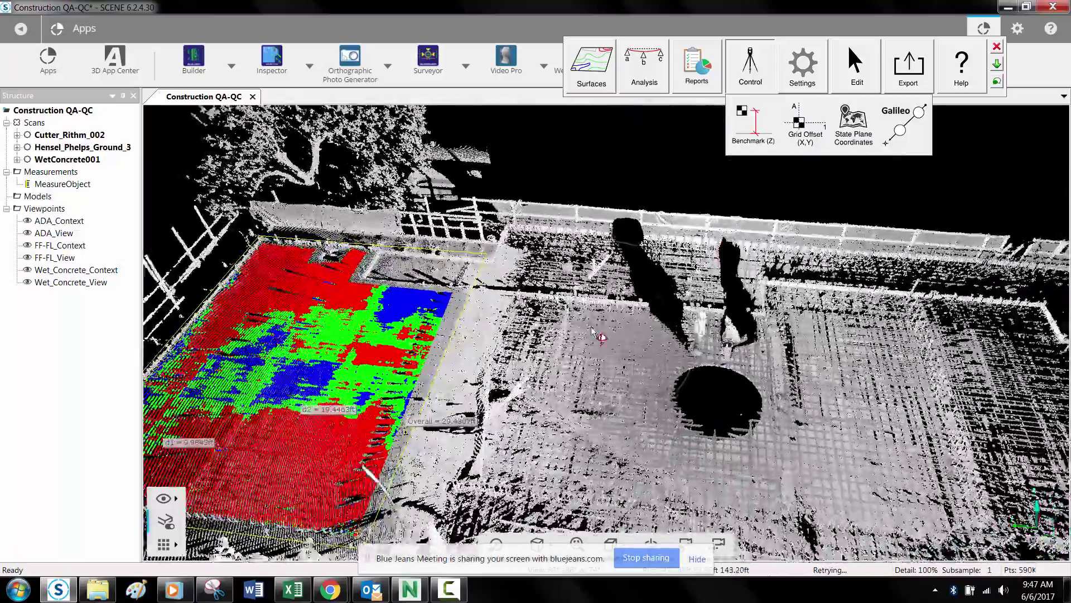
scroll(593, 331, up, 10)
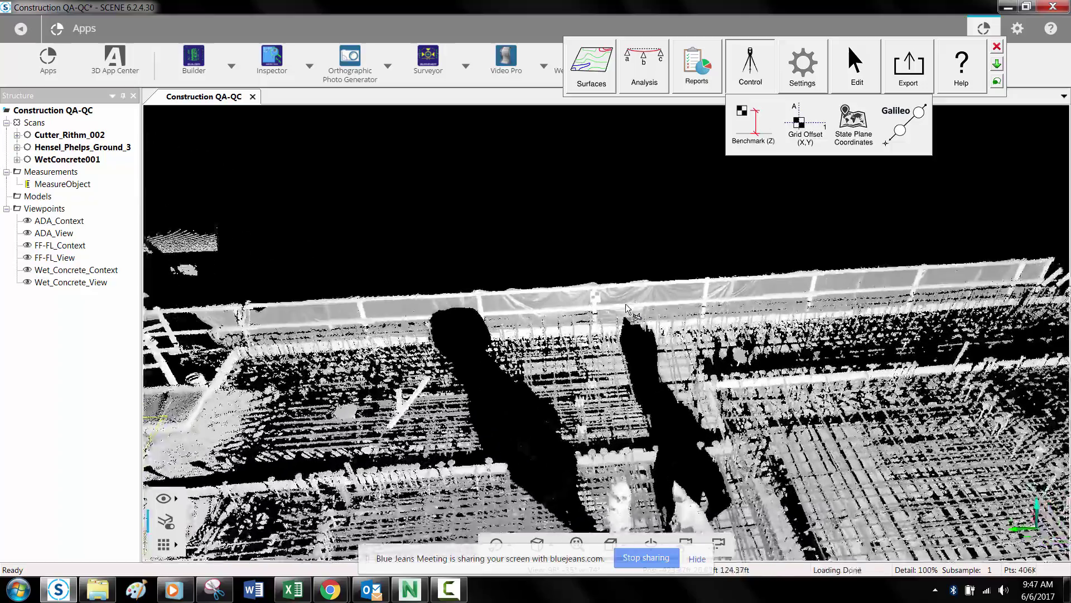
scroll(626, 306, up, 10)
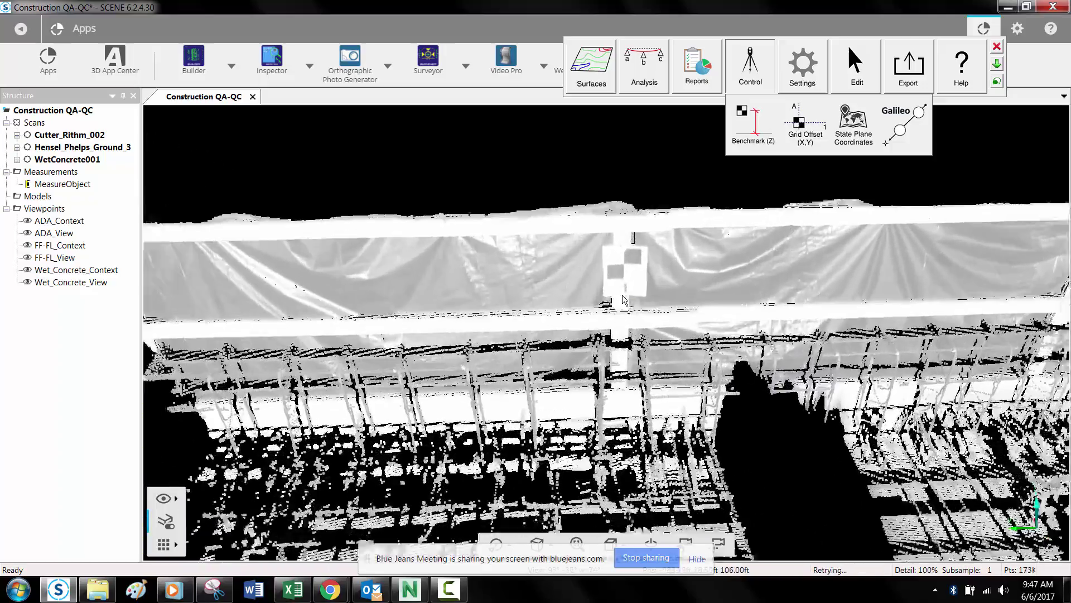
drag(831, 340, 816, 346)
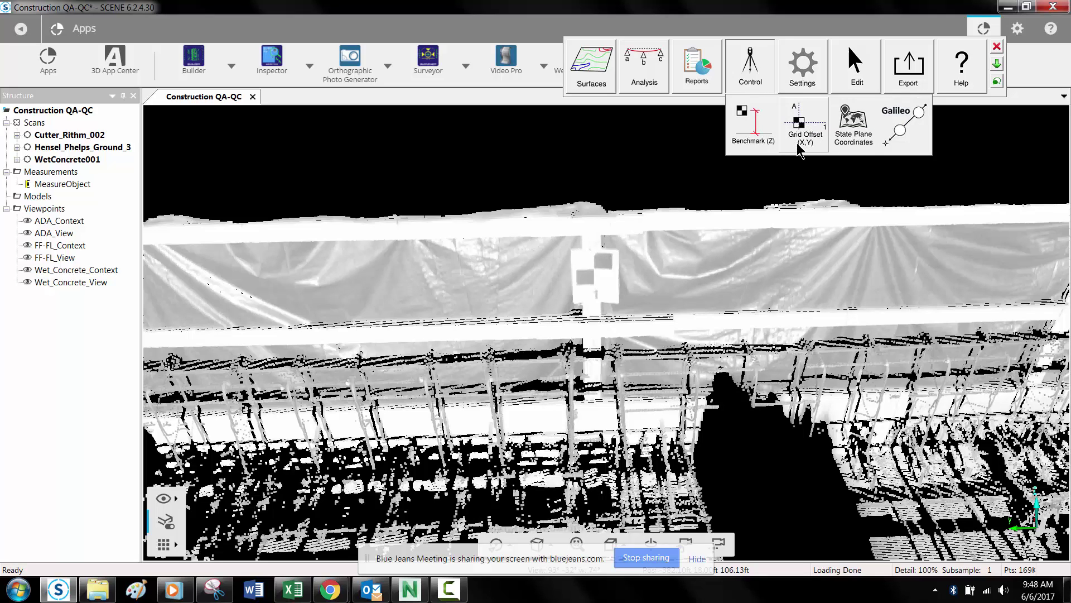
click(755, 142)
double_click(595, 269)
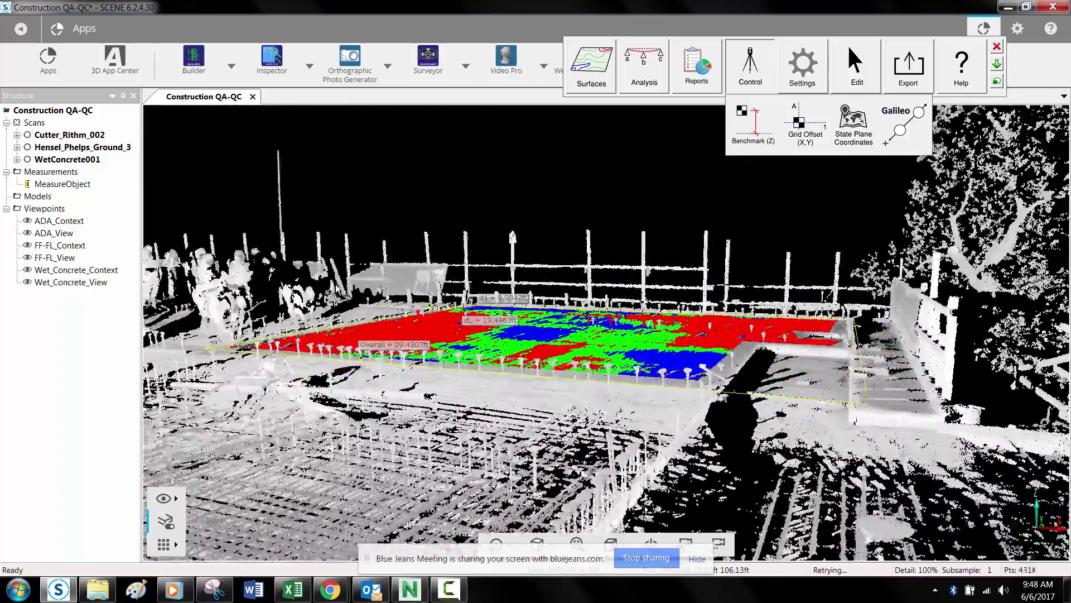
- Examine the slab's High/Low heat map and the neighbouring rebar area from several angles, ending on the slab
scroll(600, 320, up, 5)
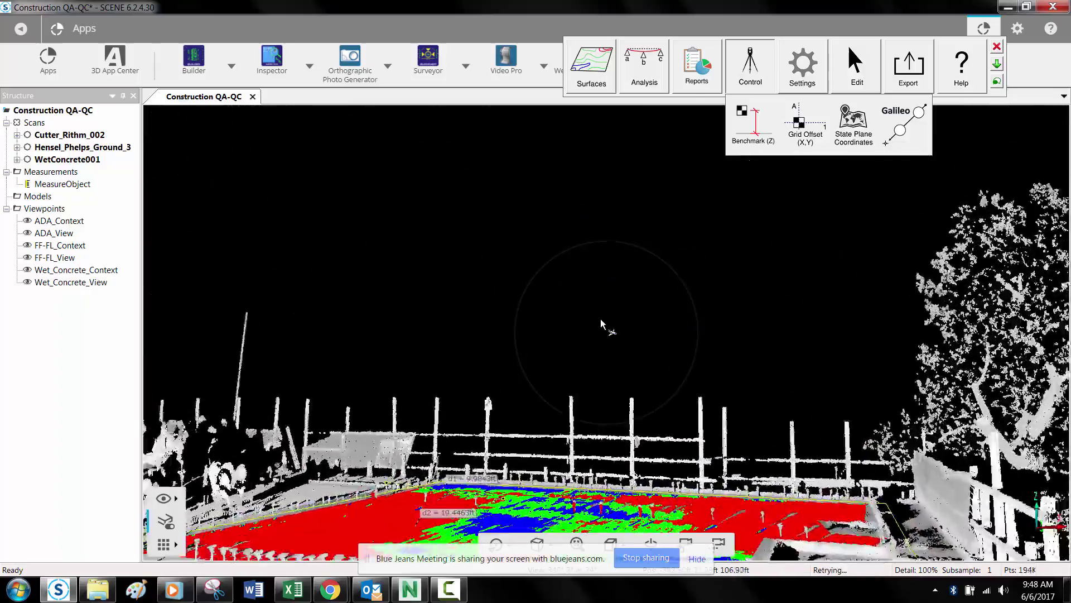
drag(599, 312, 605, 387)
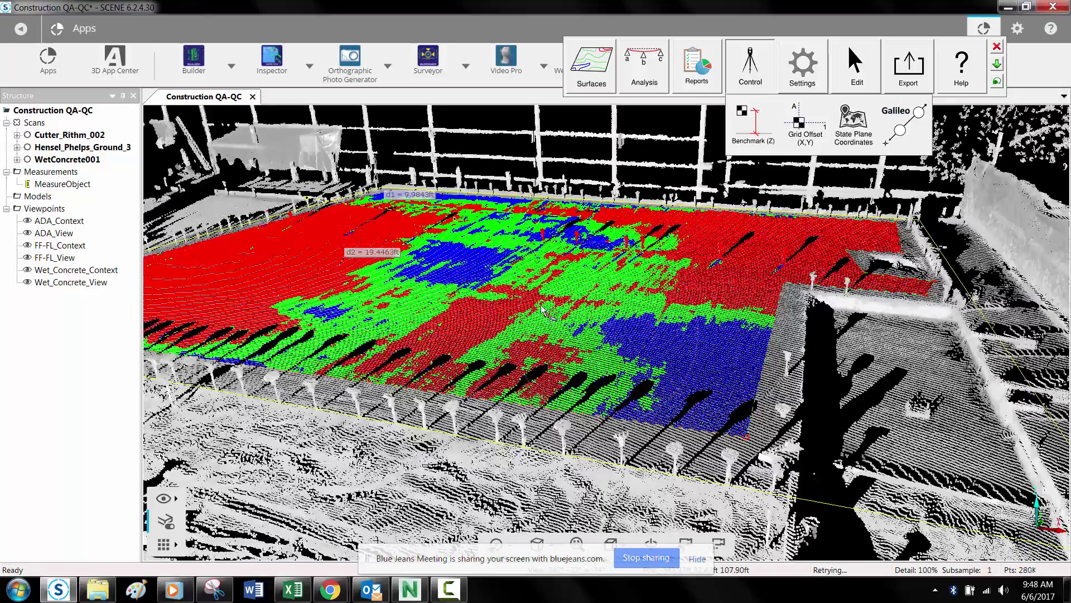
drag(679, 386, 756, 478)
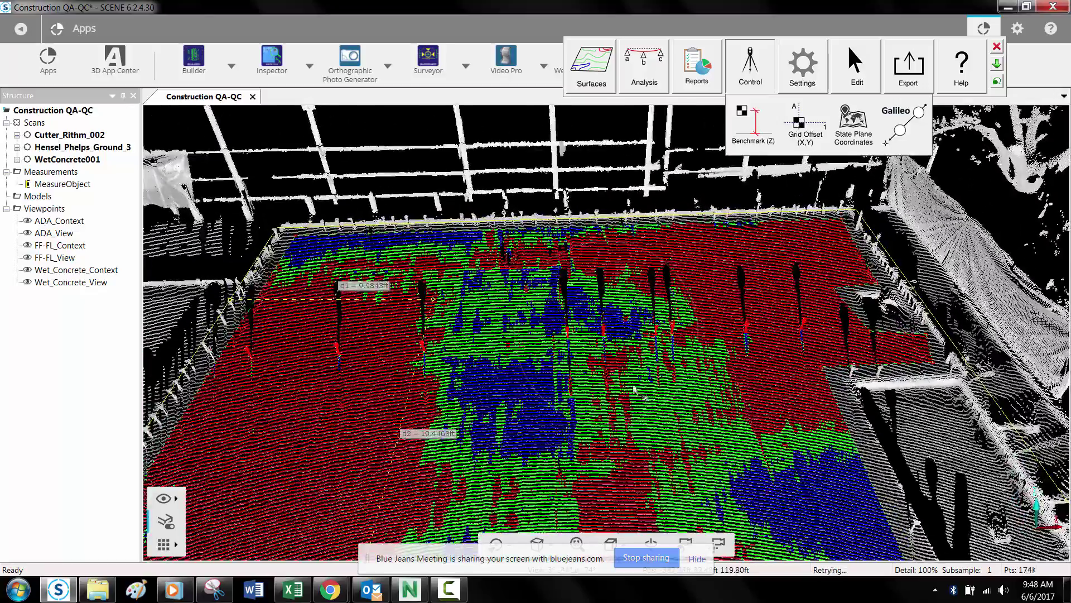
drag(828, 369, 789, 389)
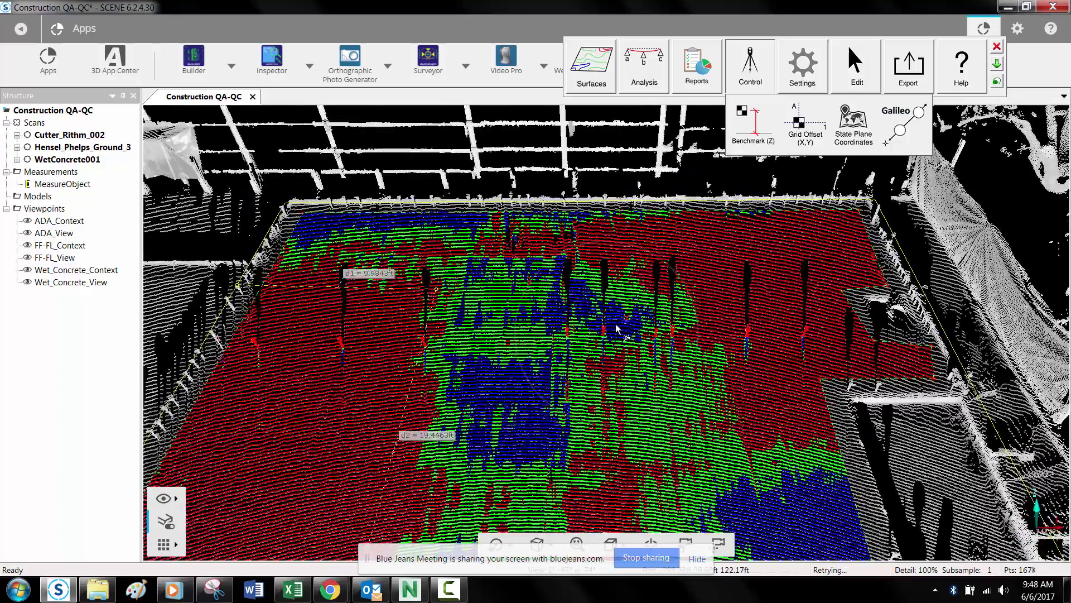
drag(615, 324, 604, 358)
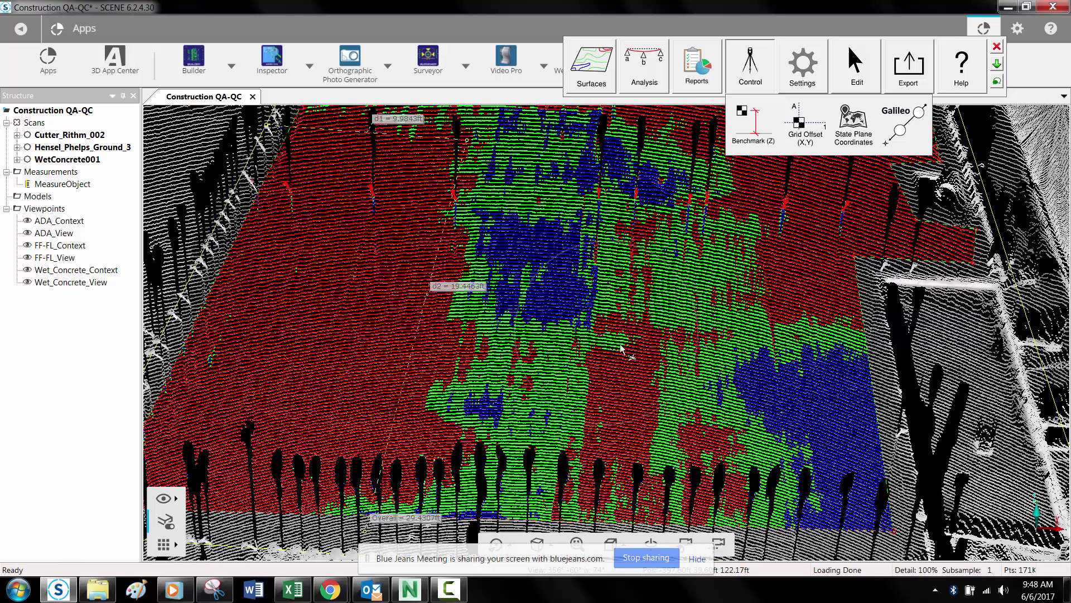
click(811, 378)
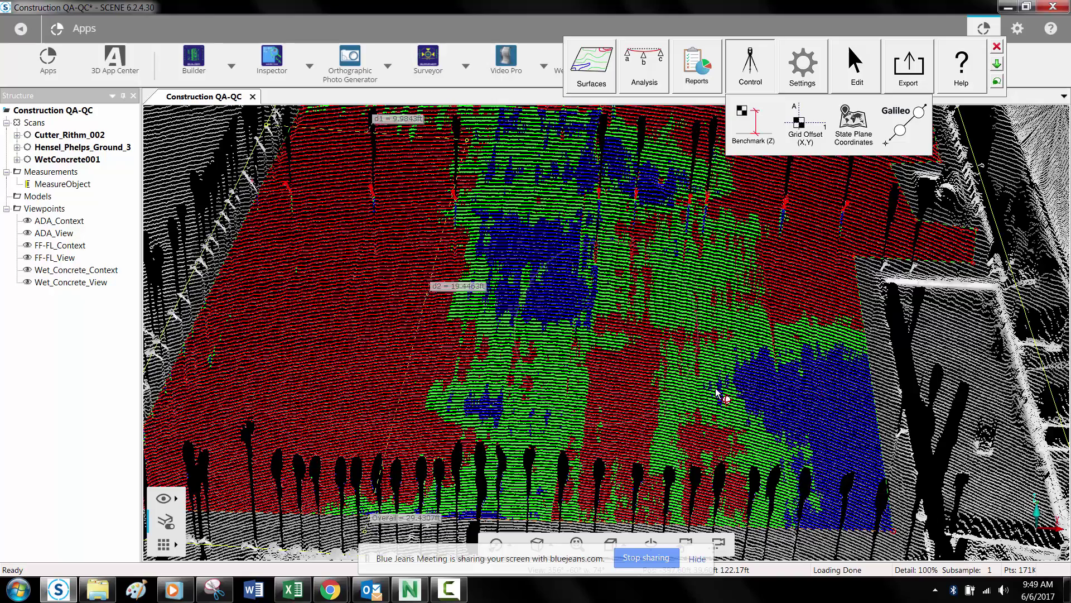
drag(746, 411, 621, 403)
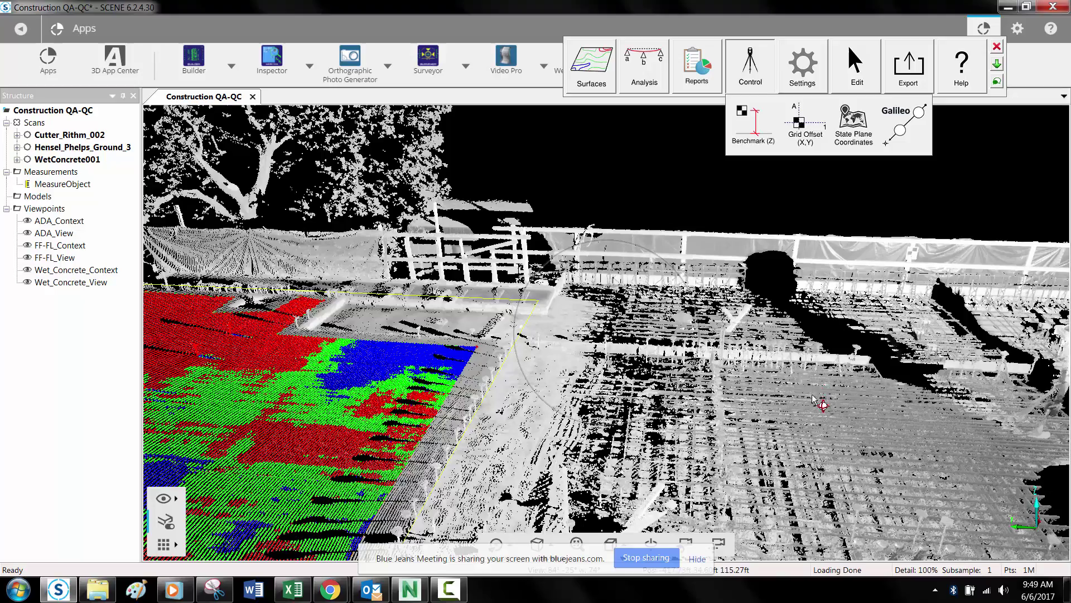
drag(640, 346, 893, 481)
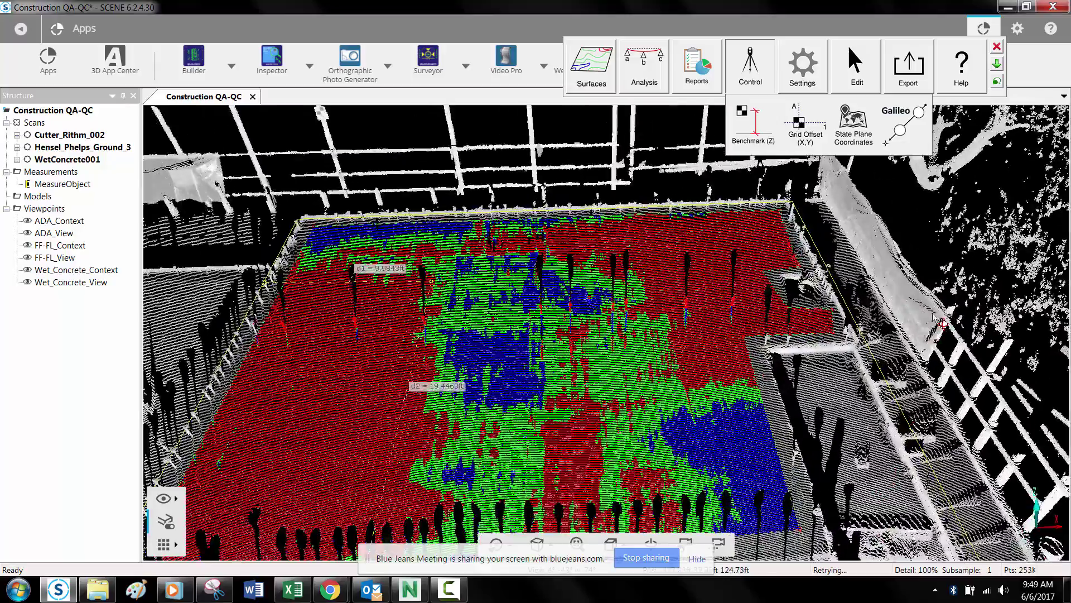
drag(717, 290, 696, 314)
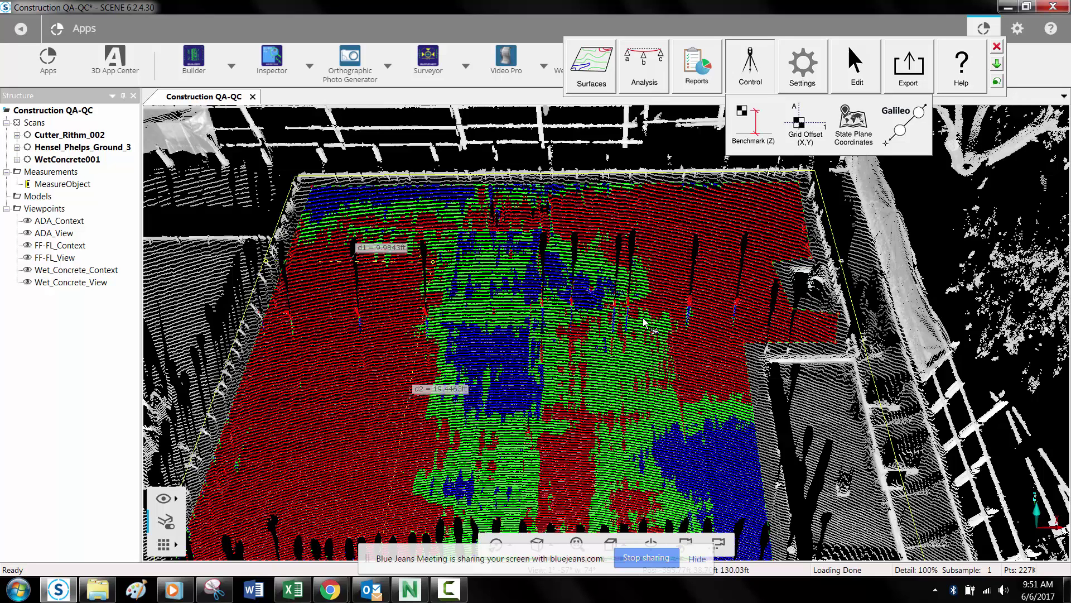
- Collapse the control options, review Builder's Beam, Ground and Volume report types, and close the report window
click(741, 77)
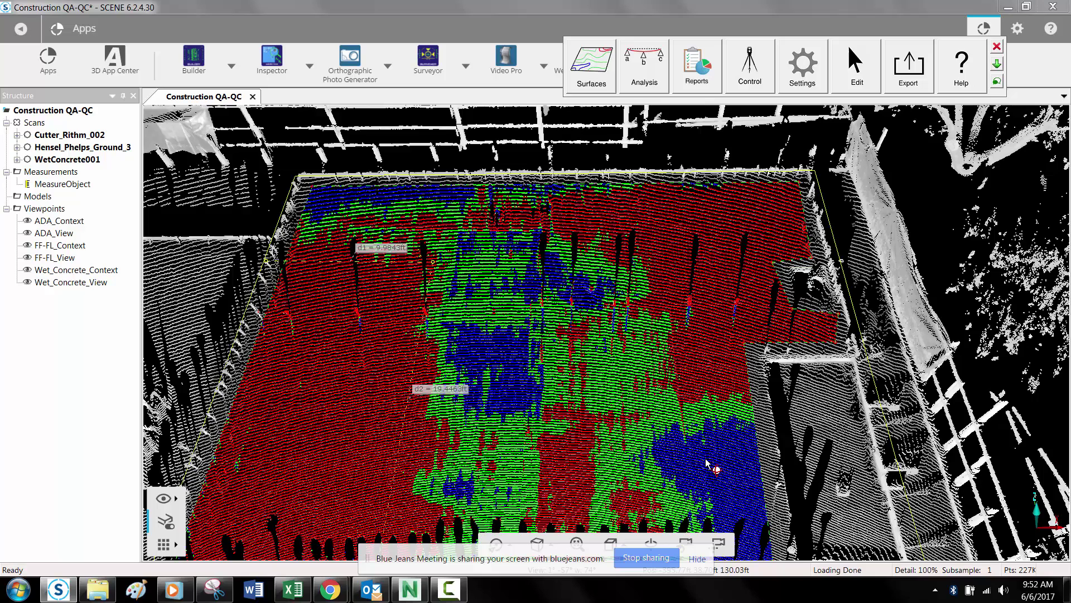
click(701, 87)
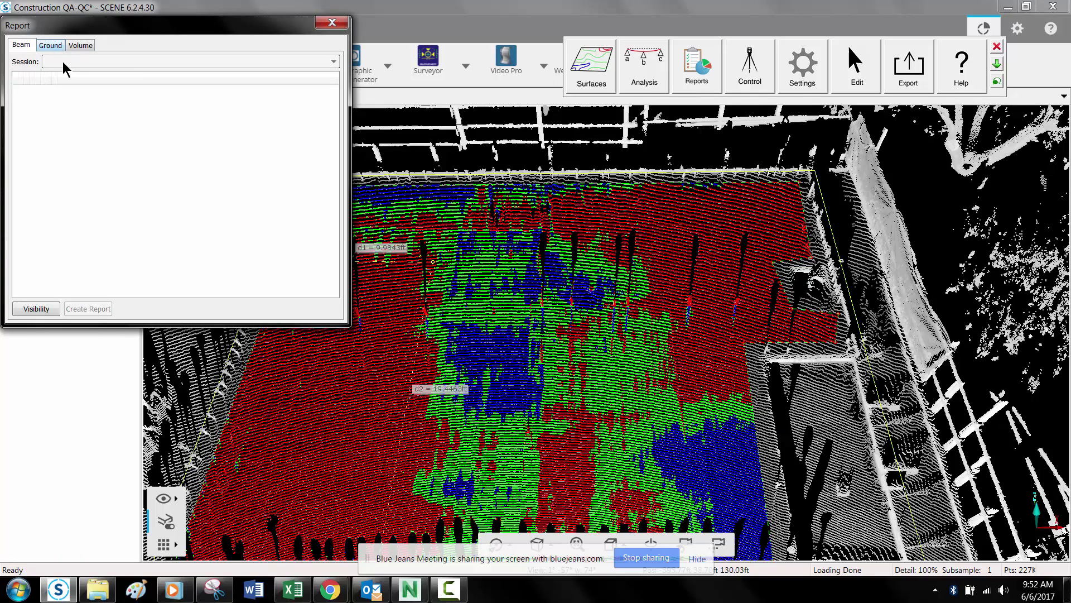
click(46, 49)
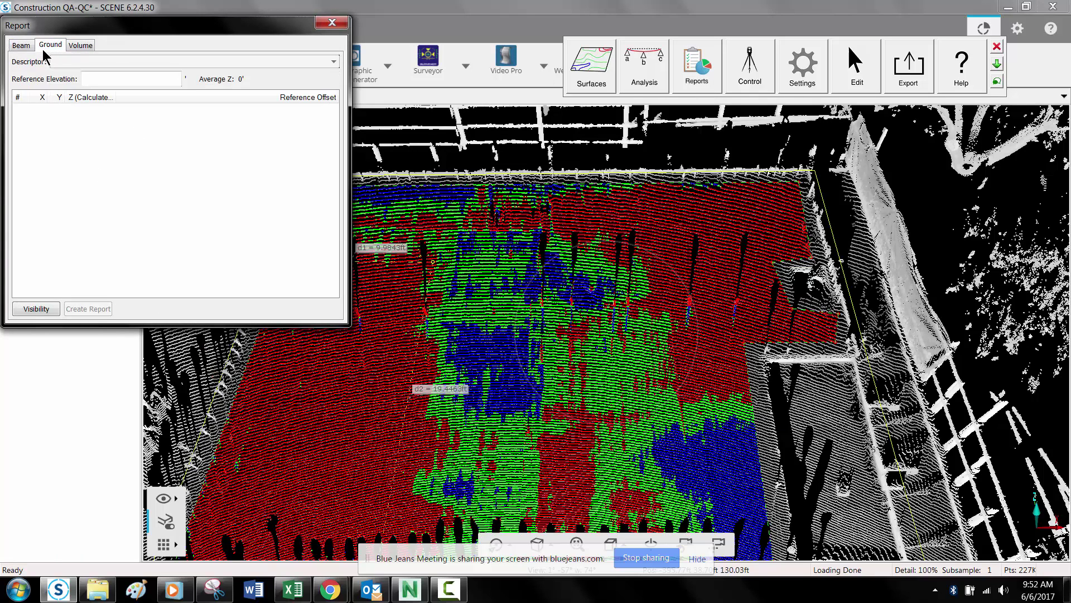
click(82, 47)
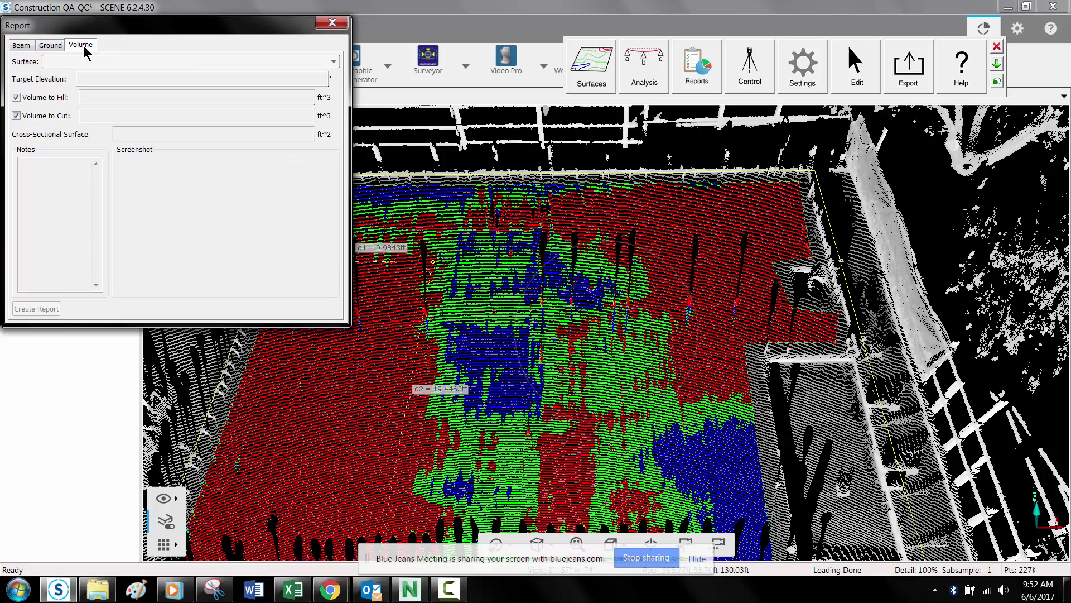
click(50, 49)
click(21, 48)
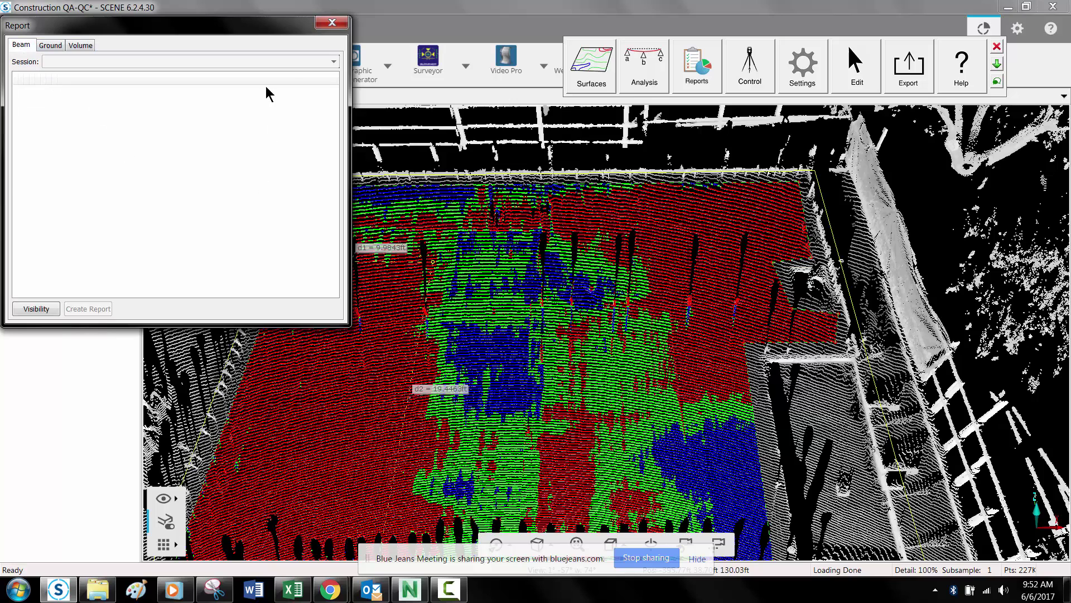
click(332, 23)
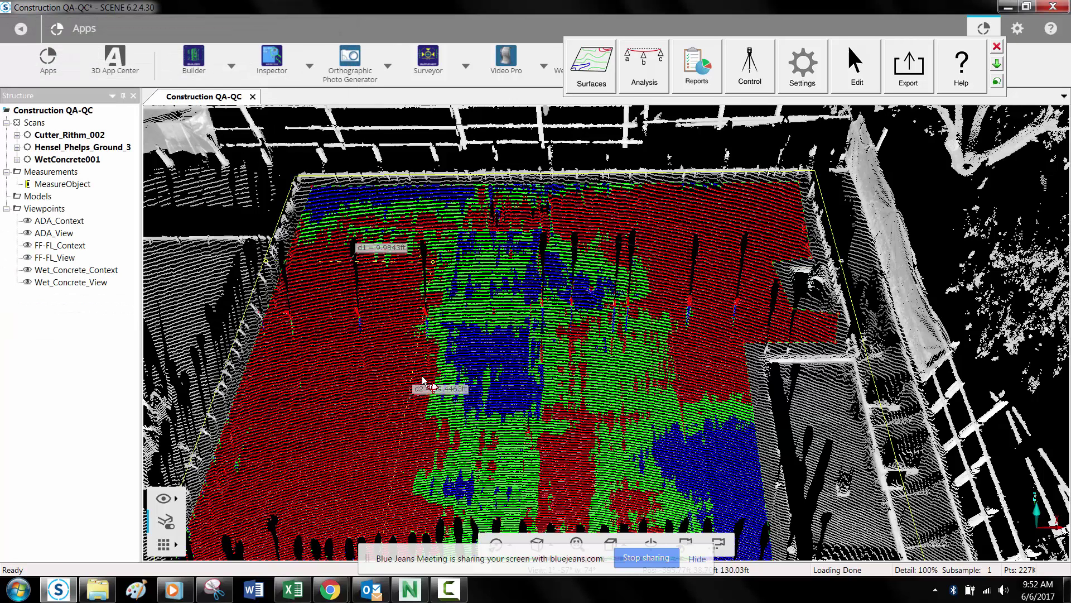
middle_drag(555, 363, 588, 295)
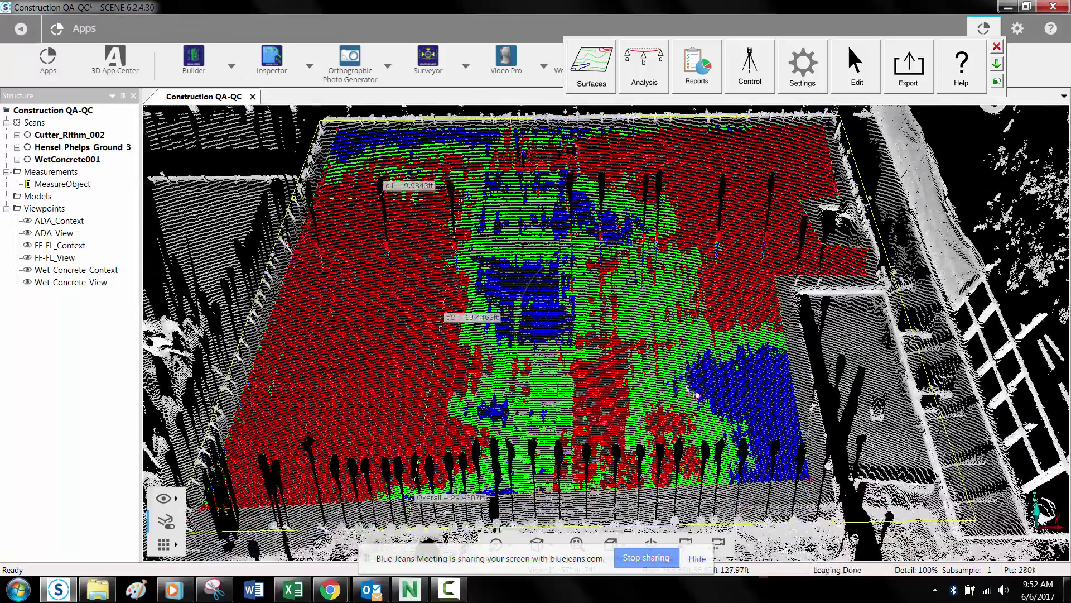